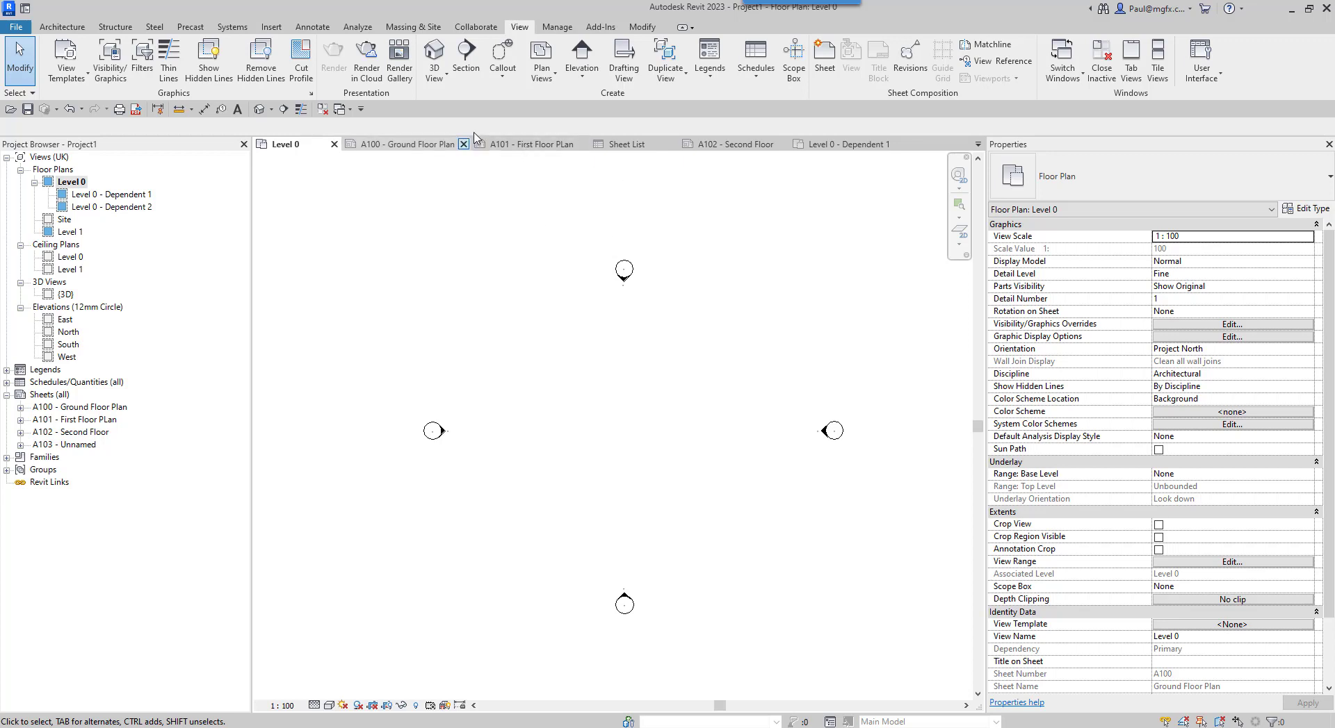
- Open the project's phasing settings and review the project phases and the phase filters in an enlarged dialog
left_click(556, 28)
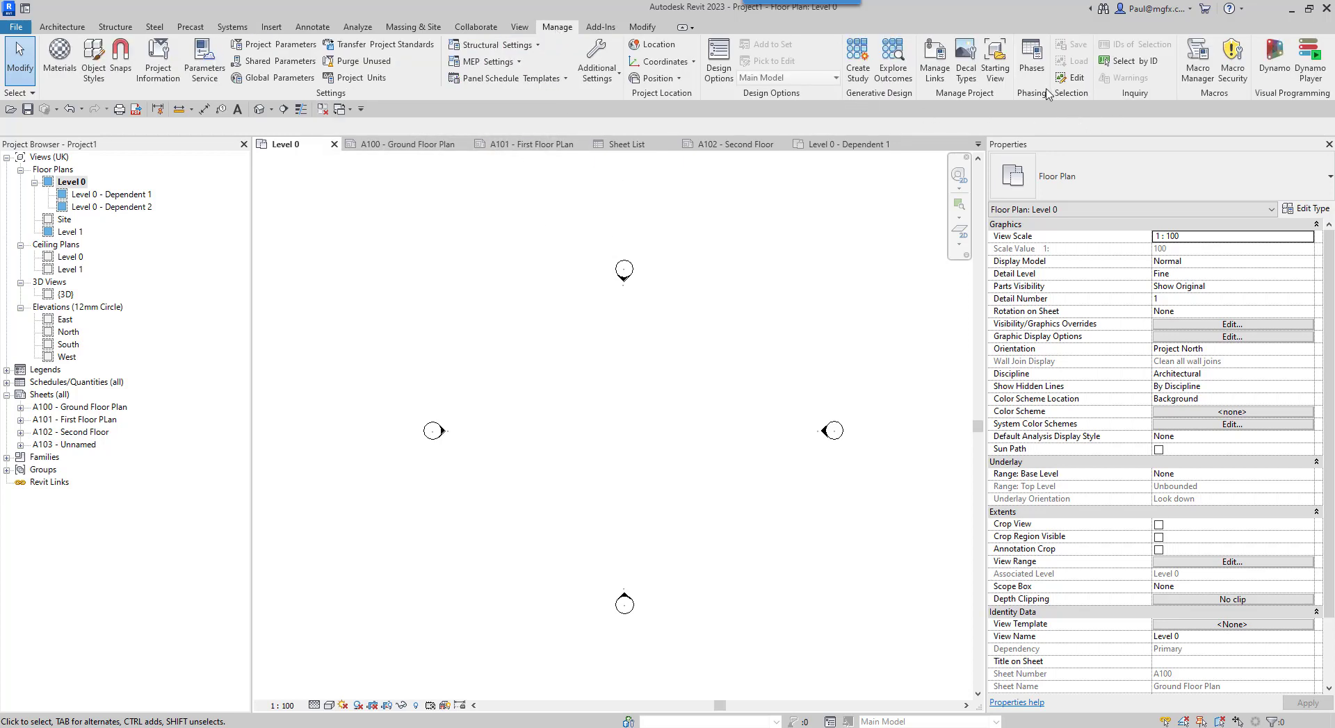
left_click(1031, 67)
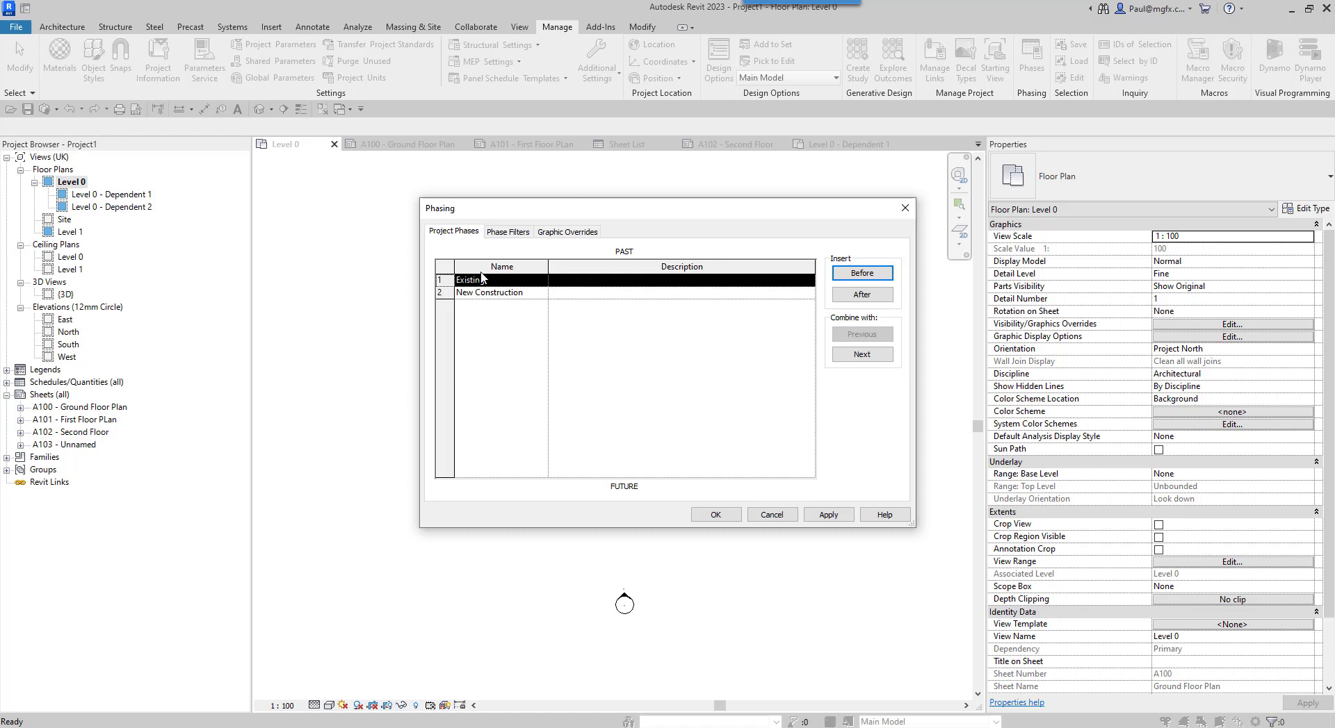
left_click(513, 292)
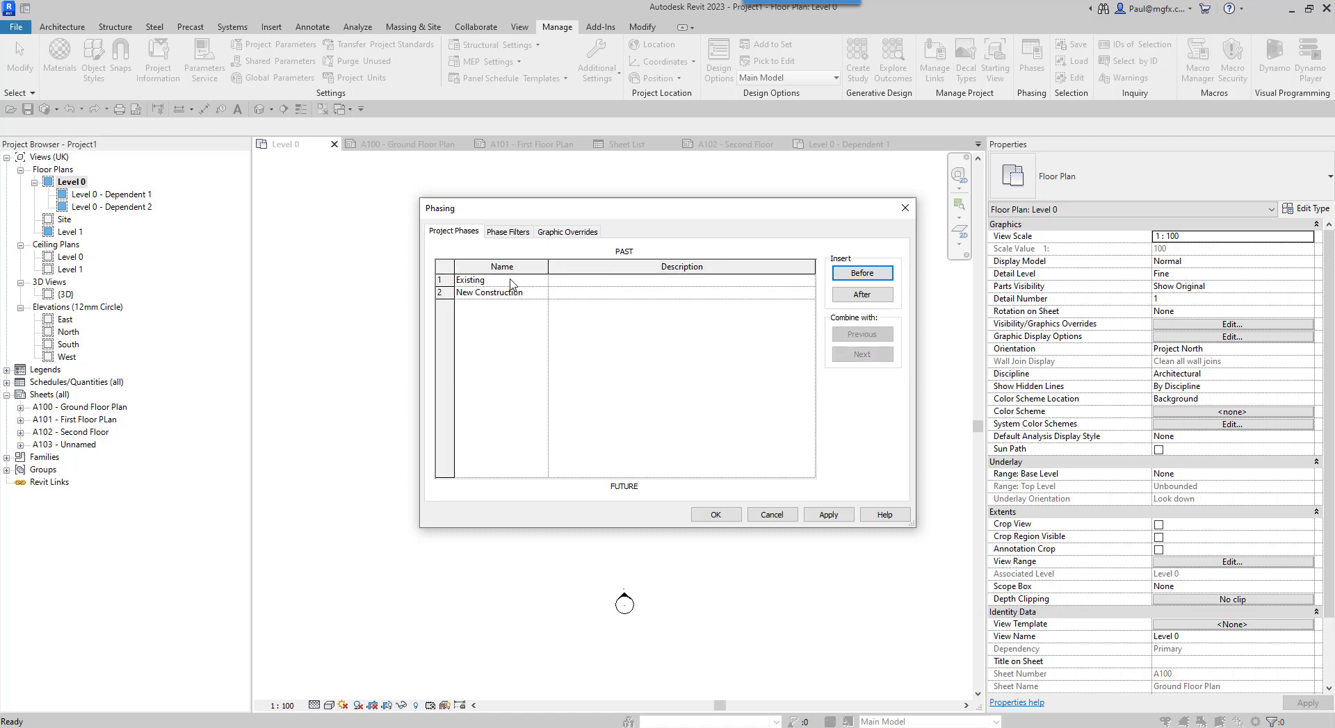
left_click(514, 233)
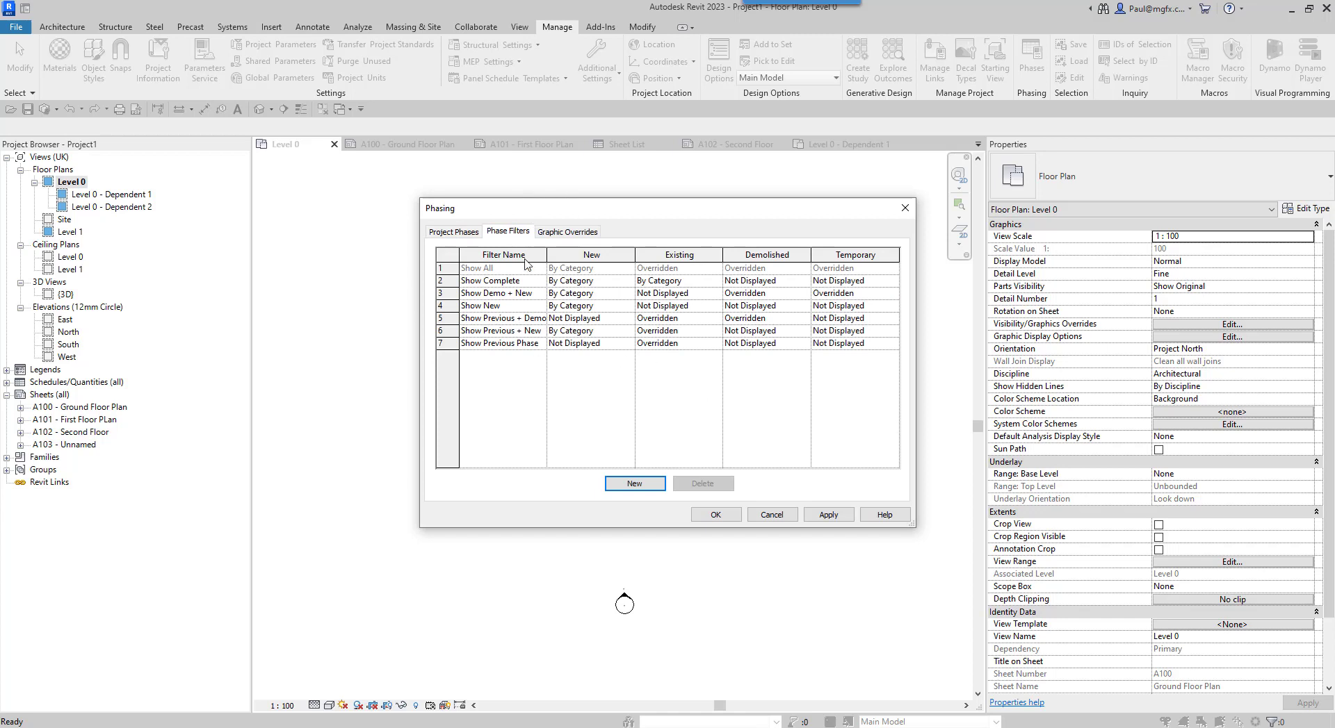
left_click_drag(521, 208, 435, 196)
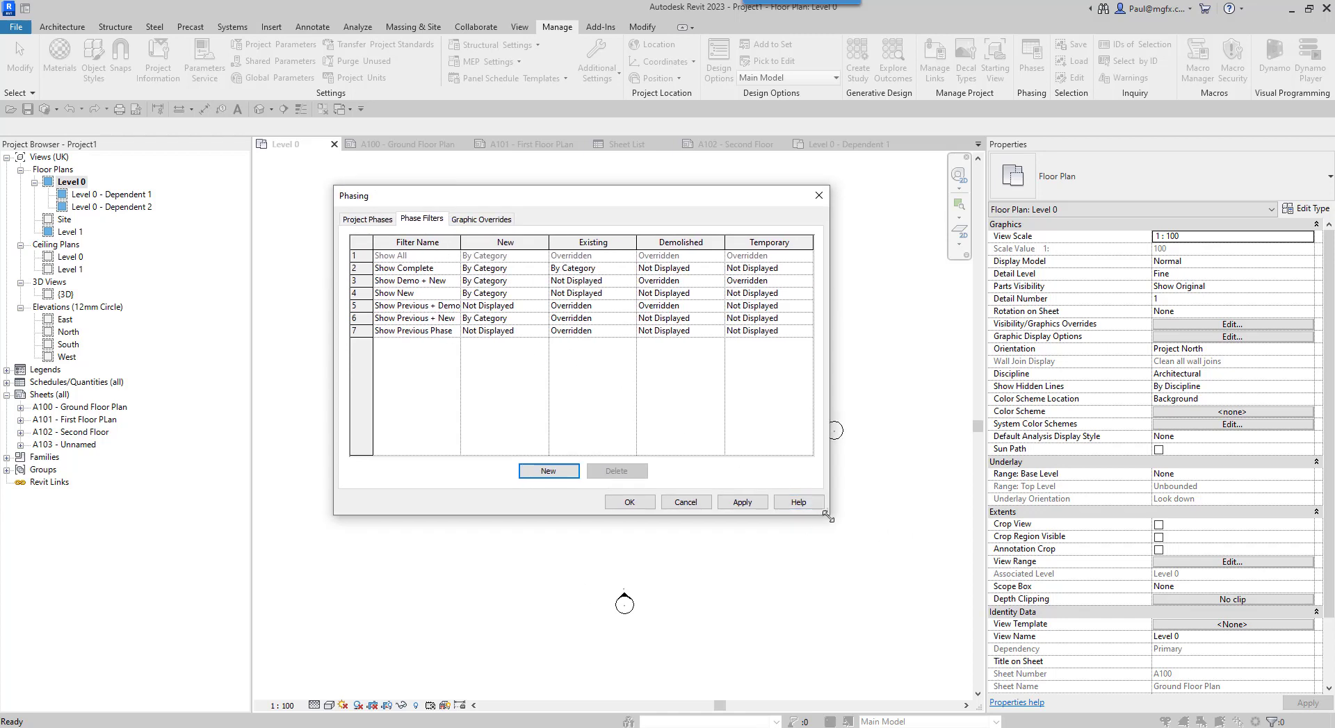
left_click_drag(827, 514, 976, 581)
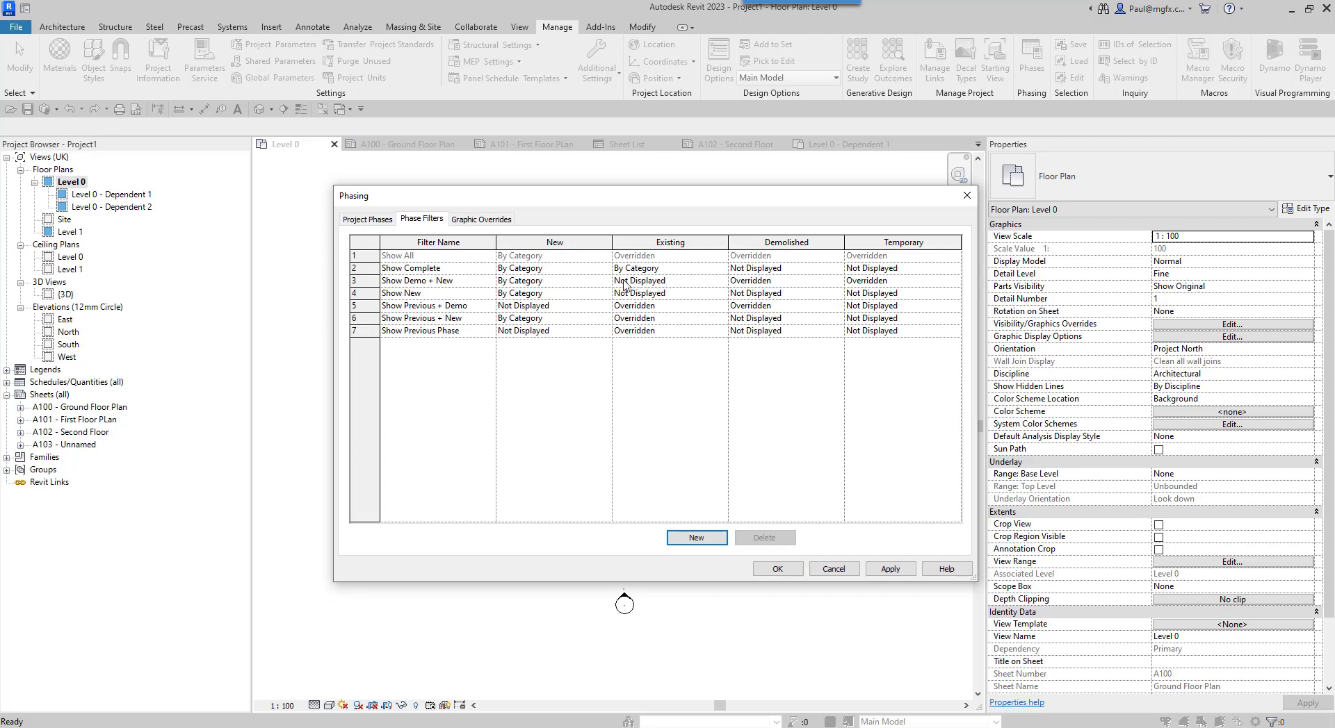
- Review the phase graphic overrides and inspect the graphics and appearance of the material assigned to the Existing status
left_click(488, 221)
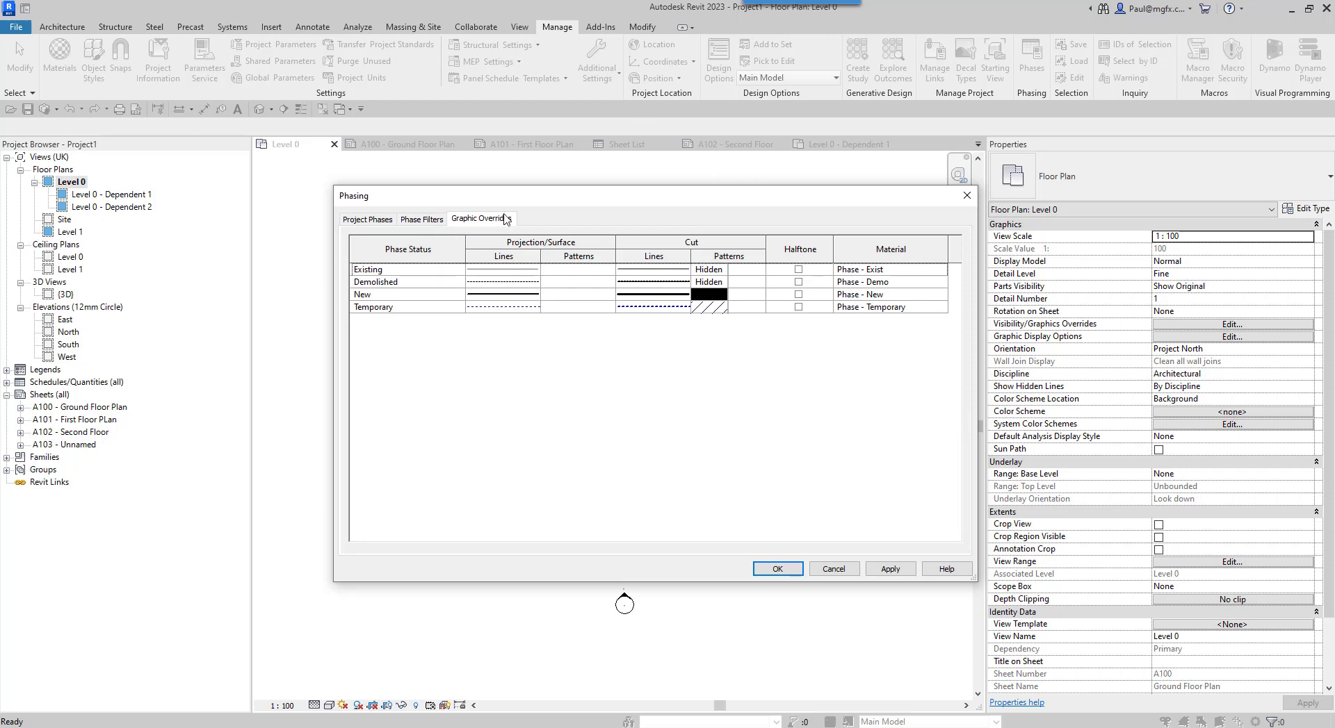
left_click(919, 271)
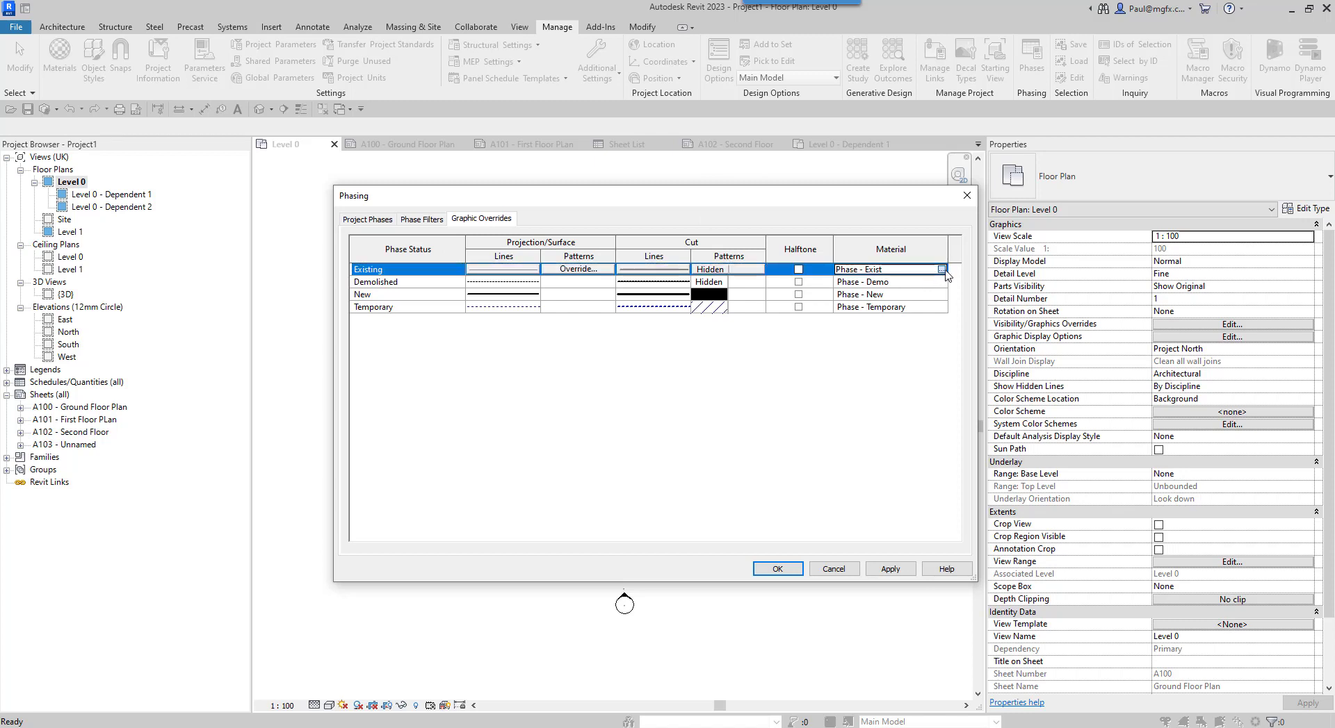
left_click(942, 270)
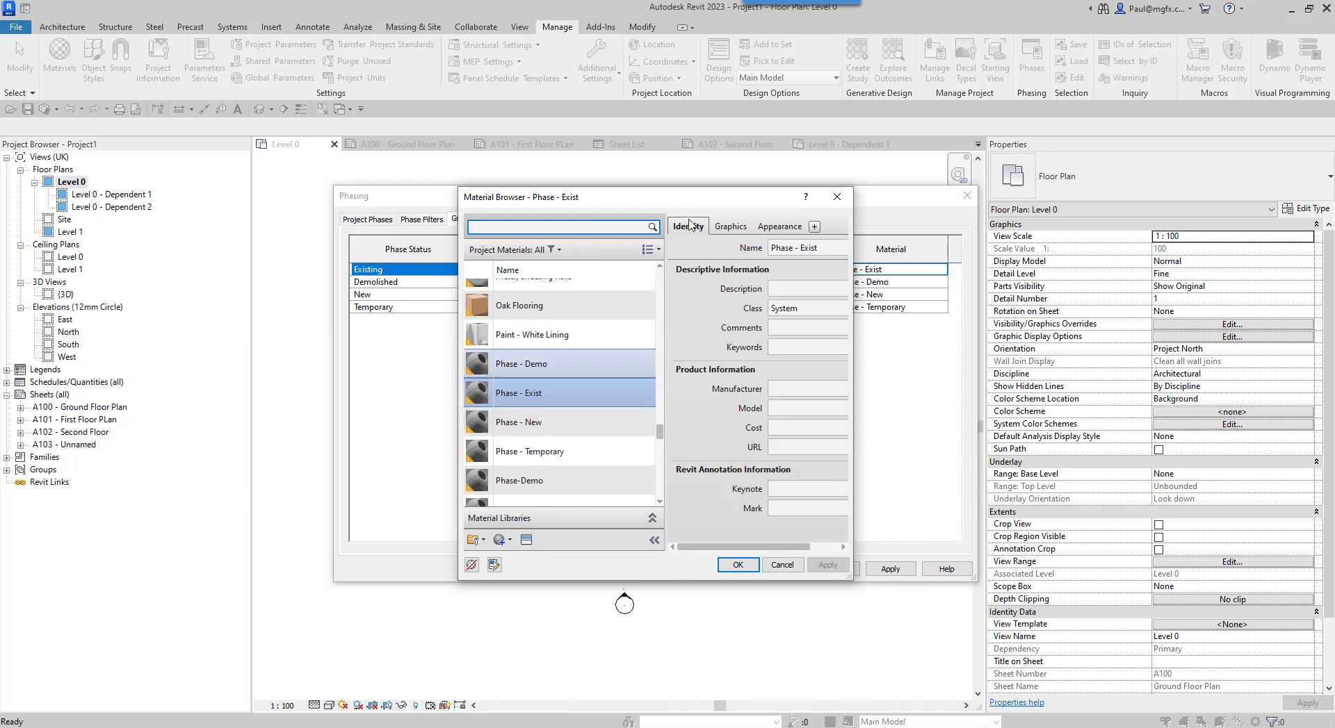
left_click_drag(685, 197, 579, 178)
left_click_drag(745, 560, 1062, 639)
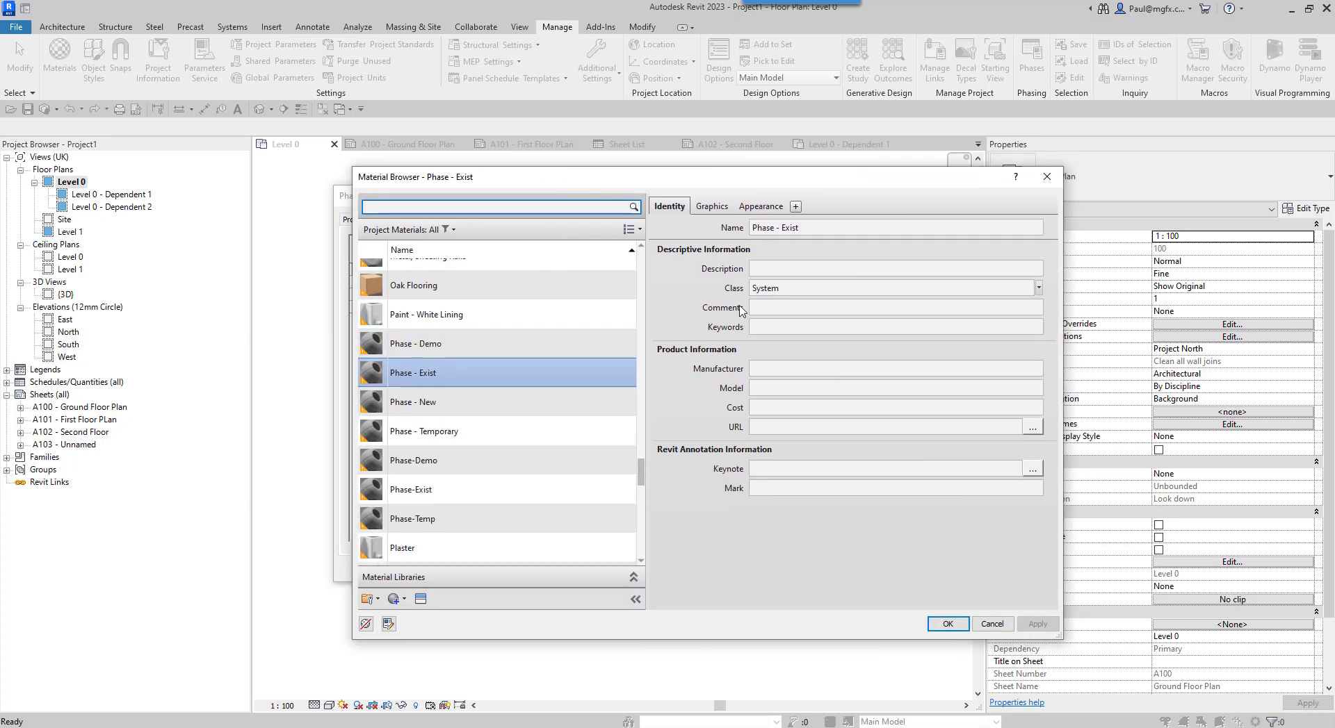
left_click(703, 206)
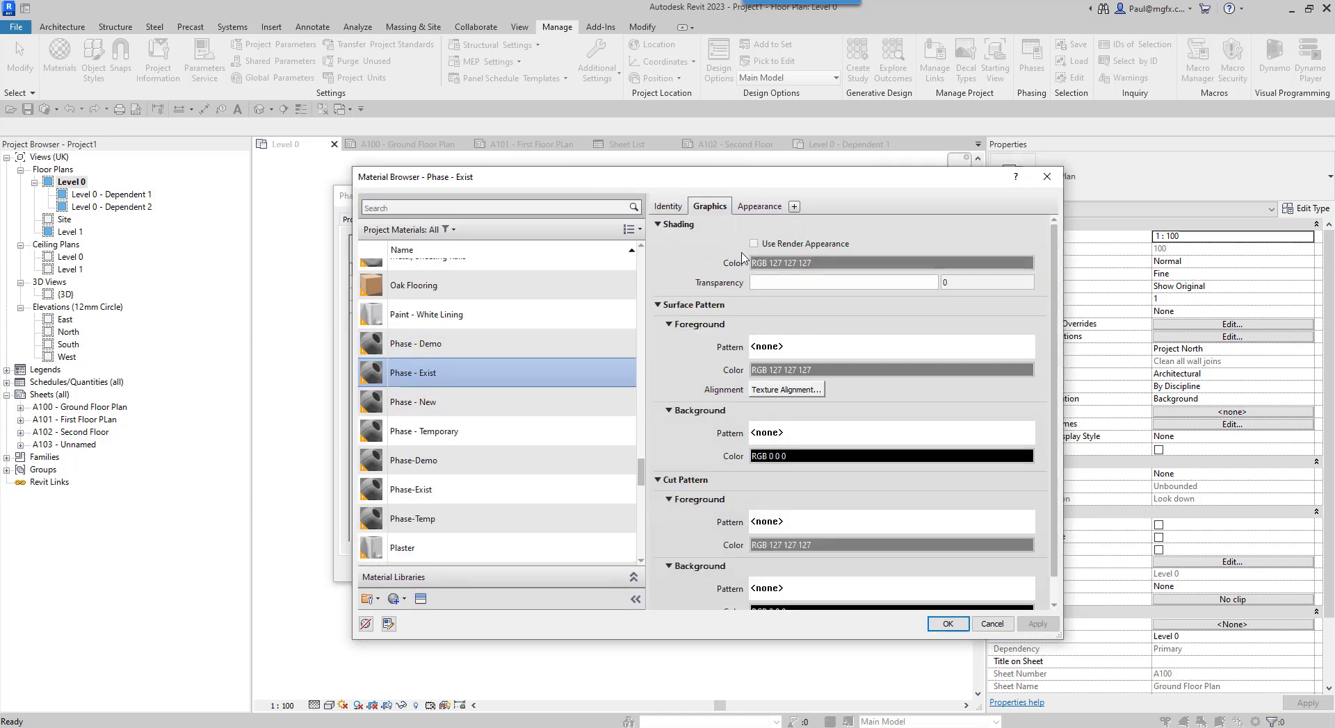
left_click(765, 205)
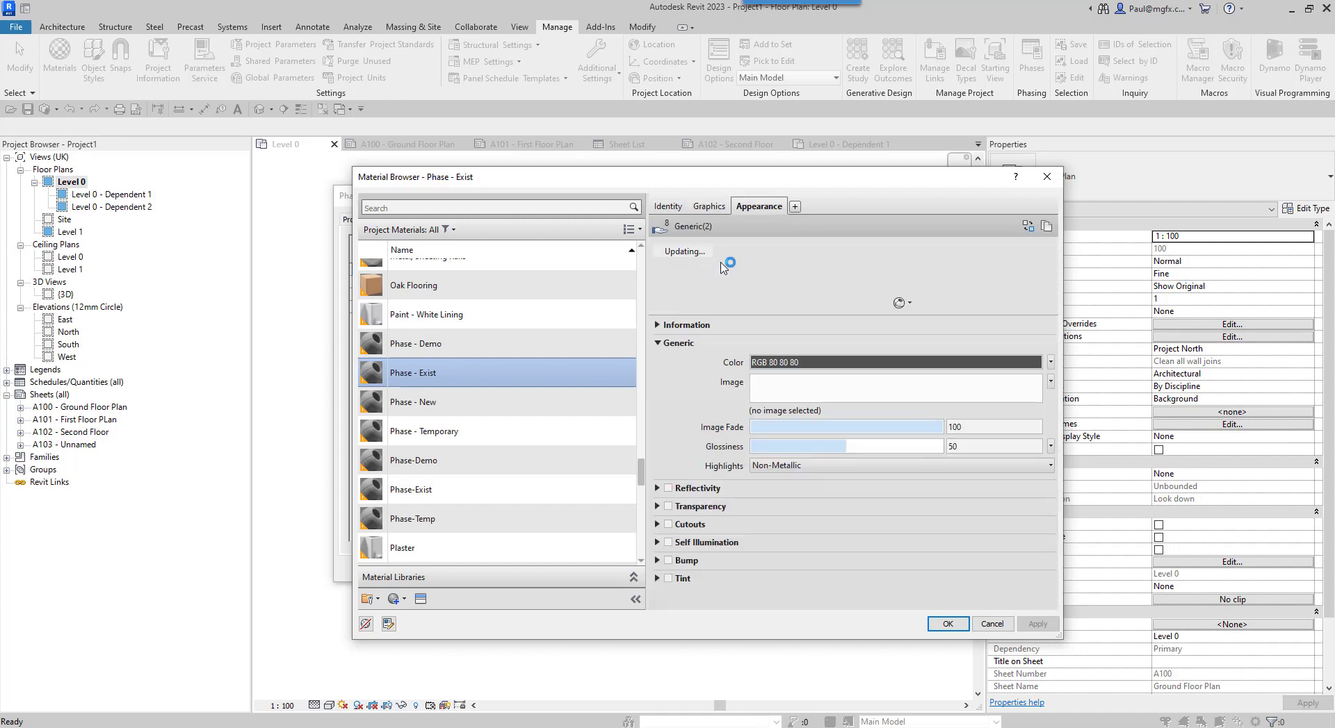
left_click(1046, 176)
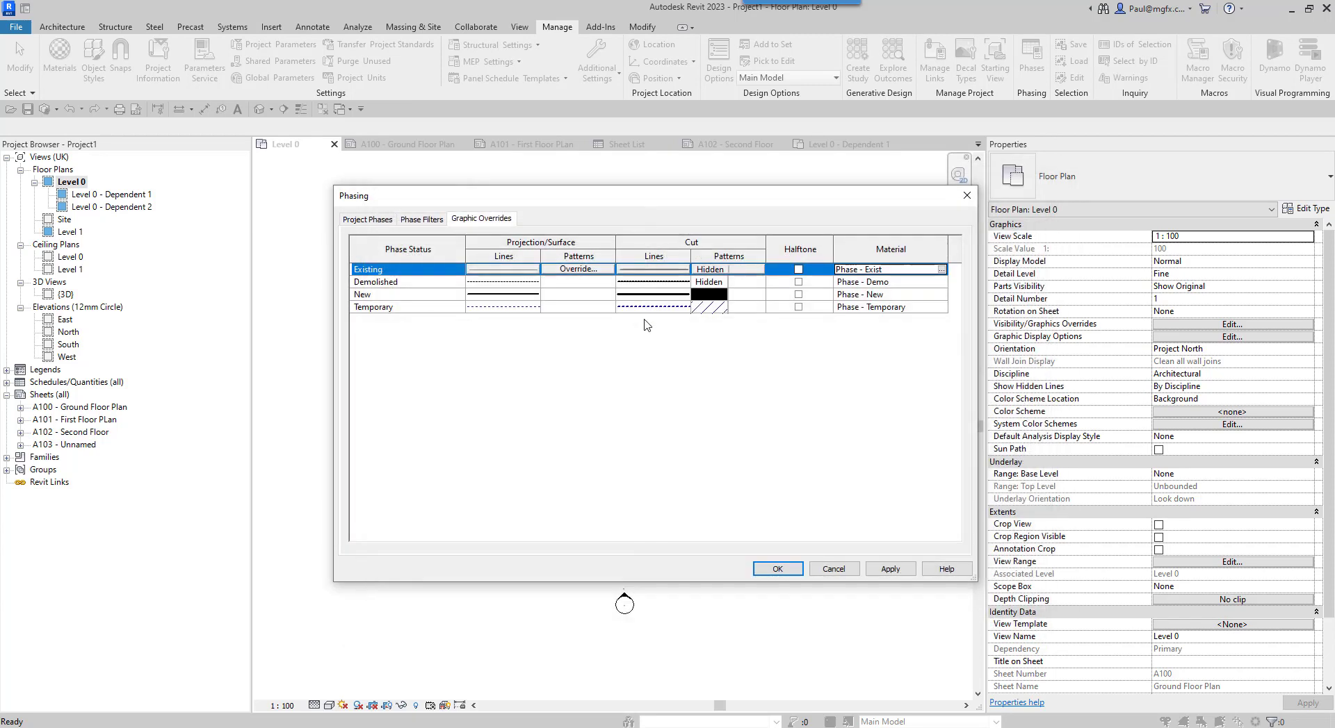
- Inspect the graphics of the material assigned to the Demolished status, then close the phasing settings
left_click(407, 284)
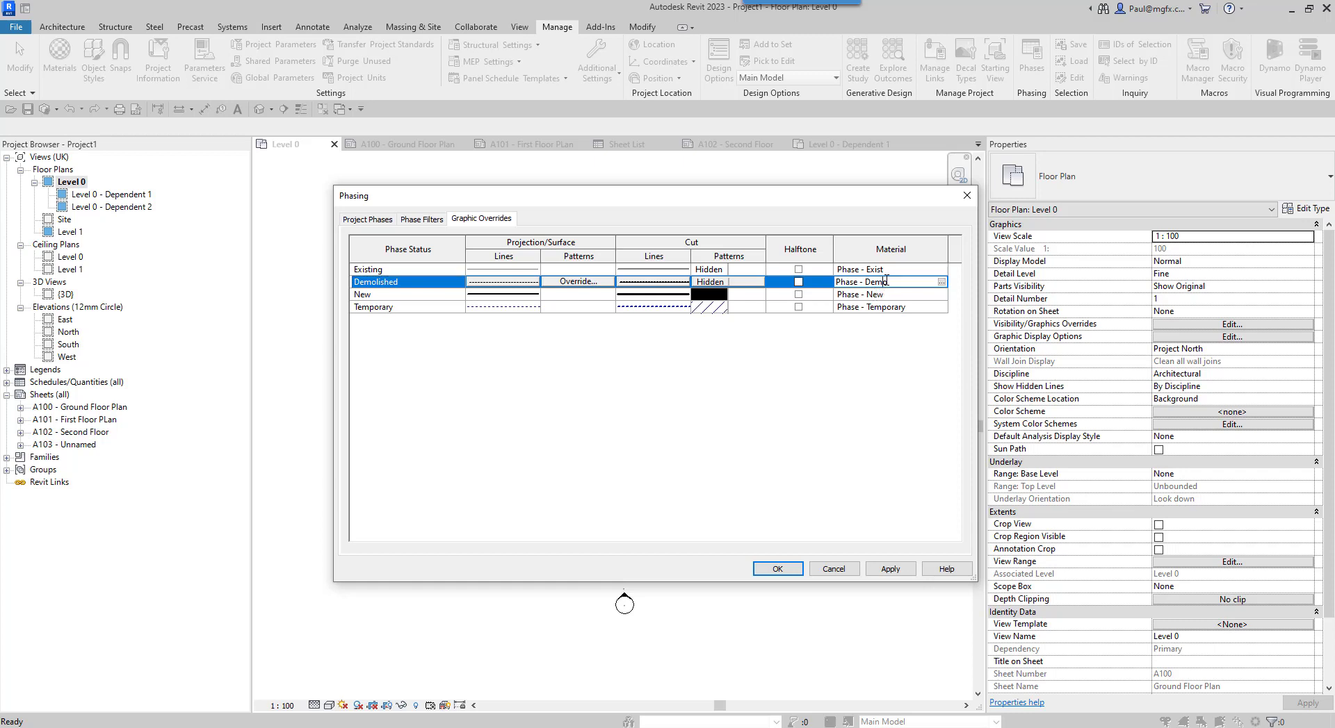
left_click(942, 282)
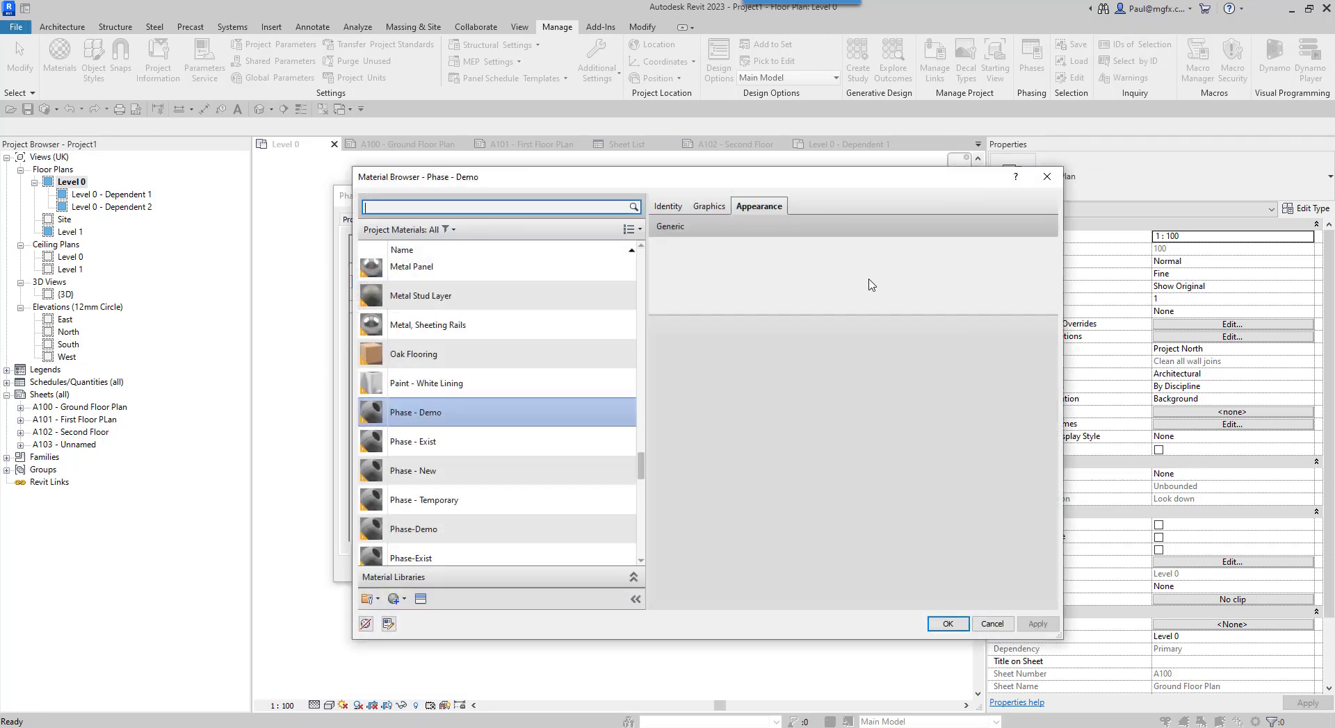
left_click(709, 206)
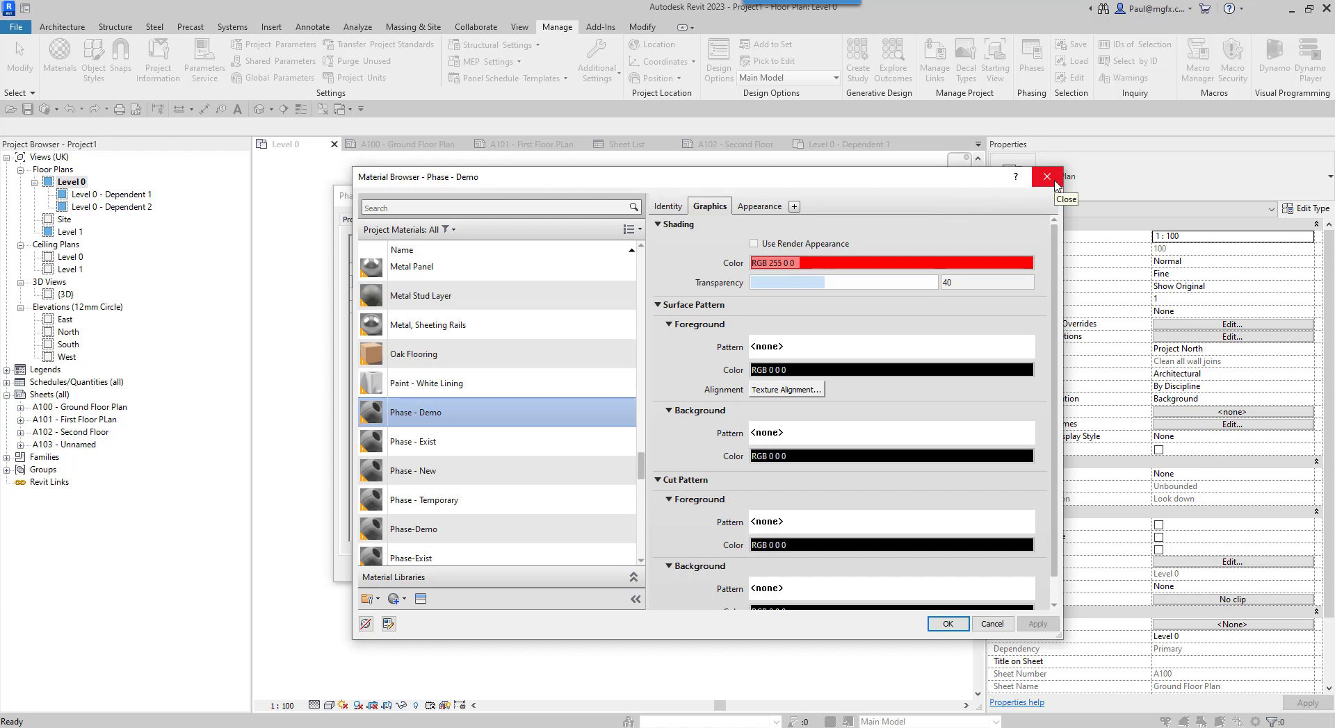
left_click(1055, 183)
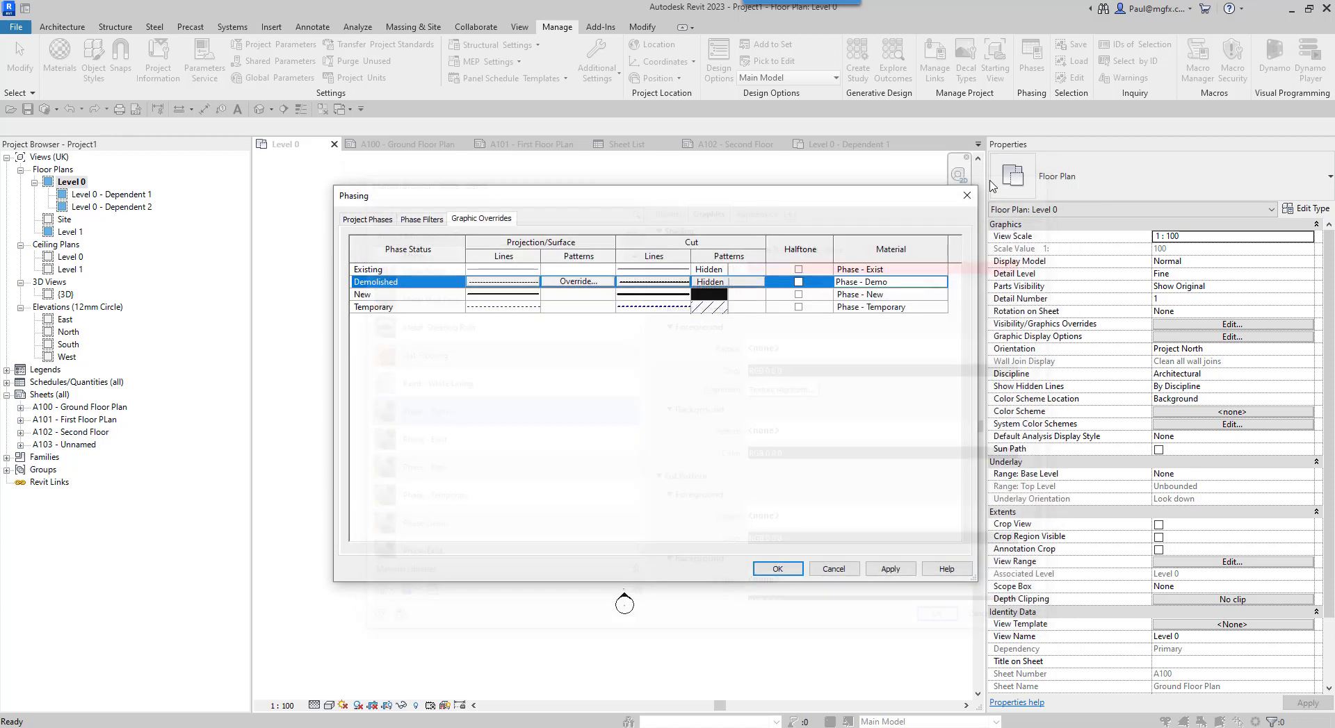
left_click(779, 568)
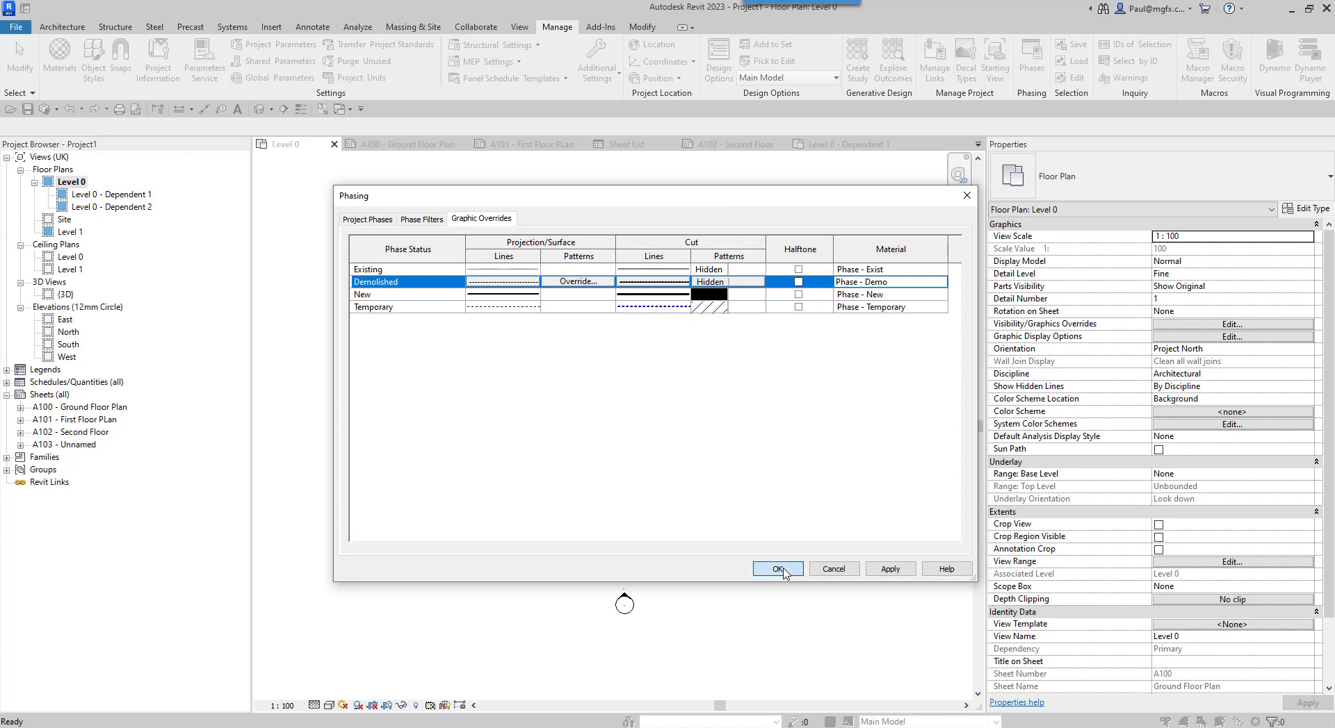
- Set the phase of the Level 0 floor plan view to Existing
scroll(574, 452, "up", 1)
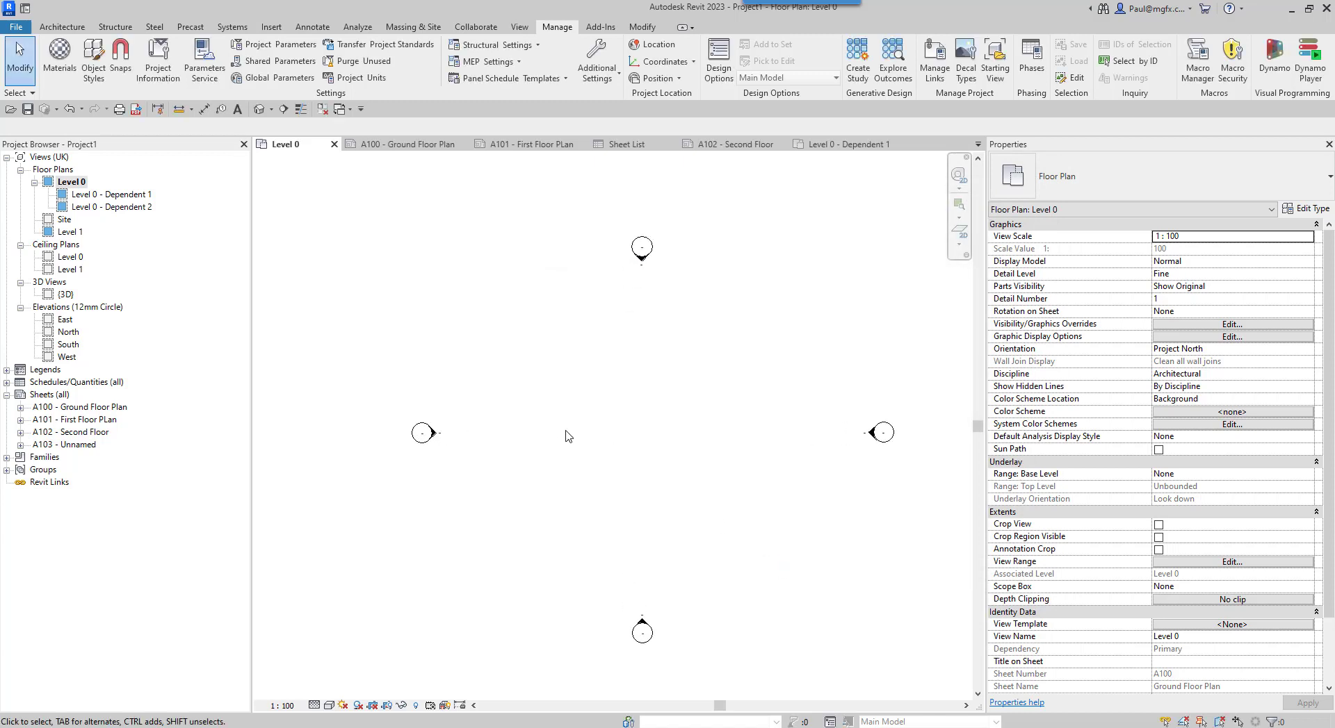
scroll(1227, 550, "down", 2)
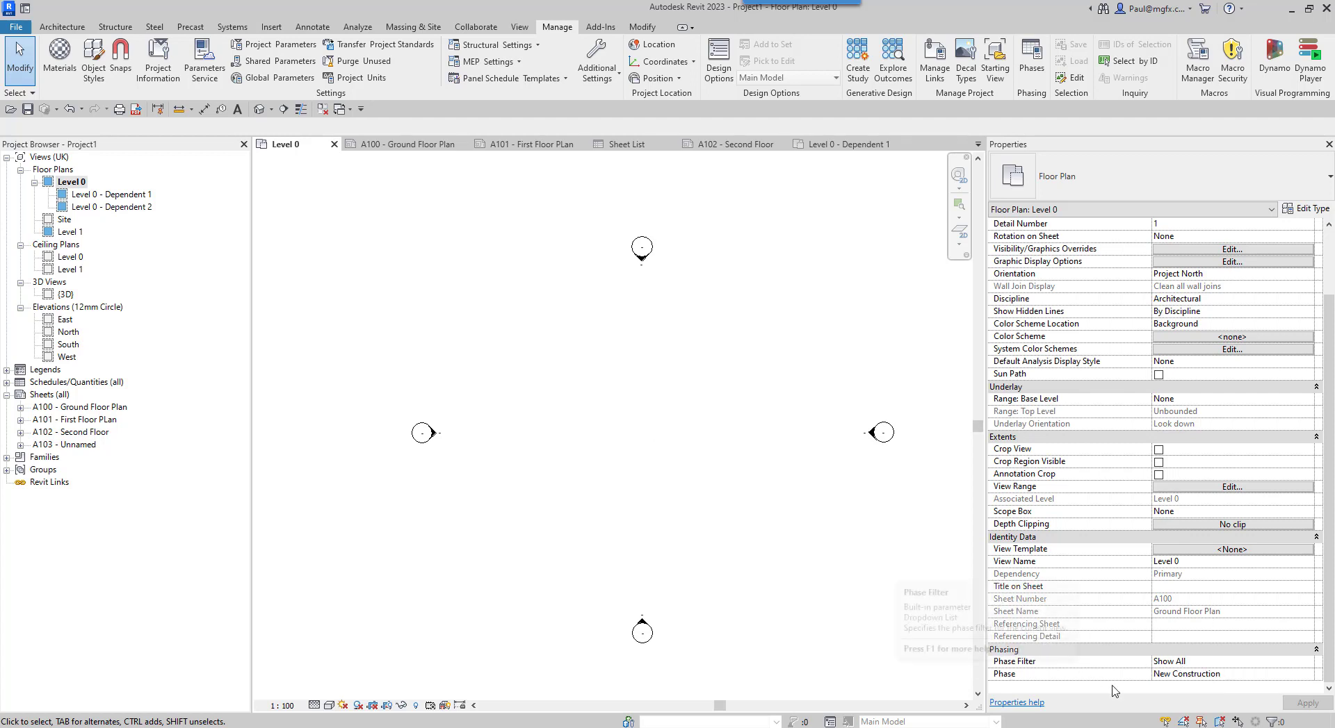
left_click(1257, 675)
left_click(1305, 675)
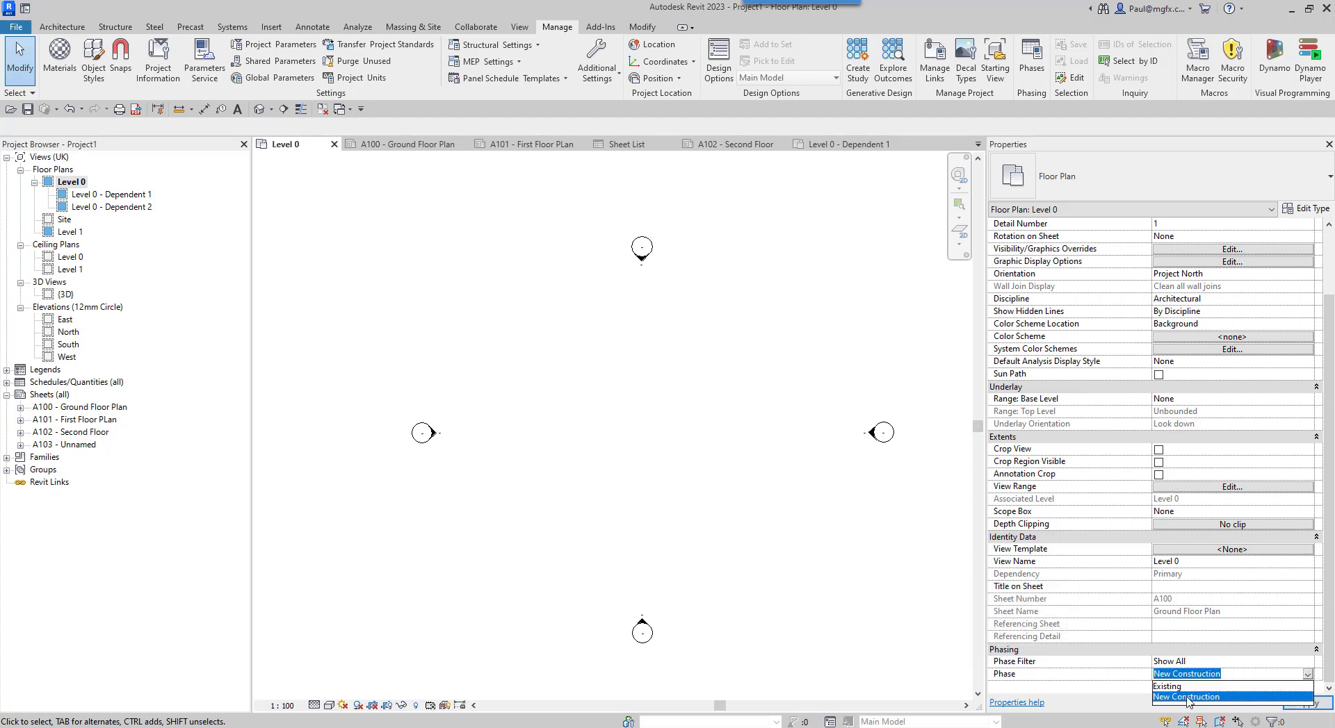
left_click(1181, 687)
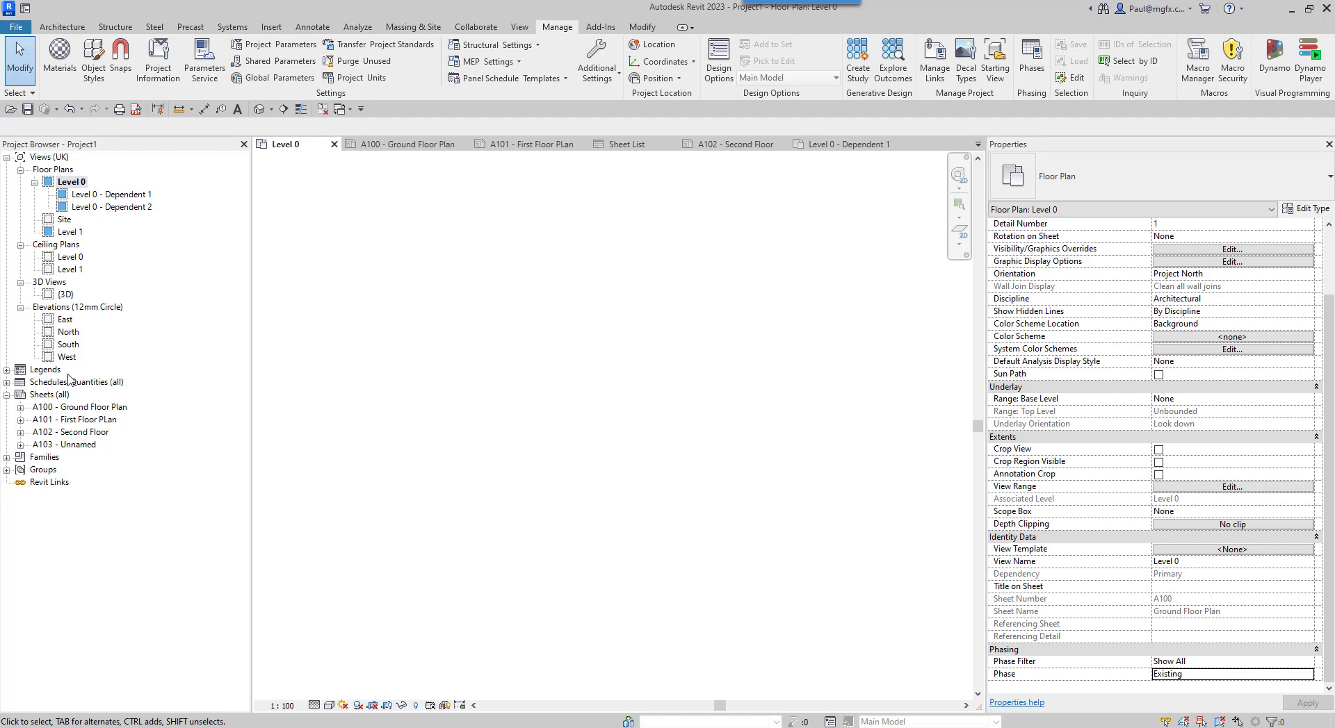
- Draw a rectangle of Wall-Ext_22Rdr-100Blk-50Air-30Ins-100LBlk-12P walls on Level 0, about 29700 by 21700 mm
left_click(6, 460)
left_click(6, 457)
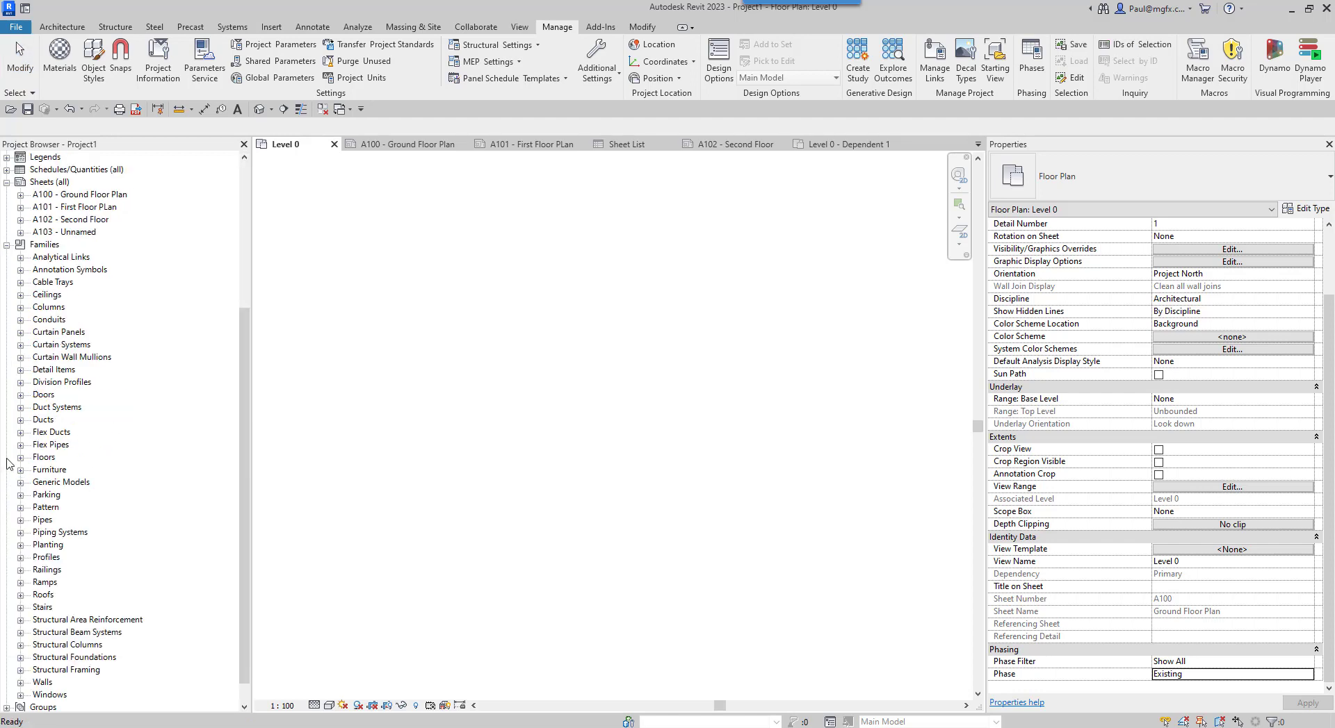
left_click(21, 658)
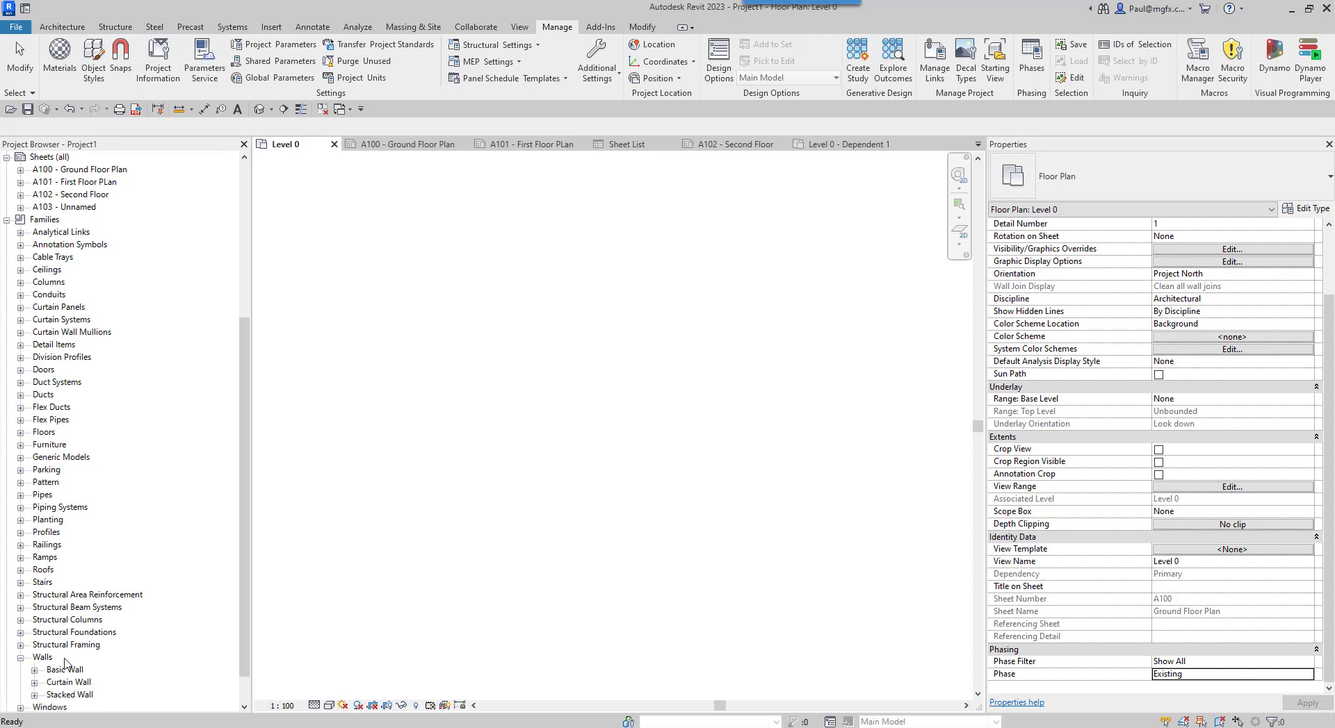
left_click(34, 670)
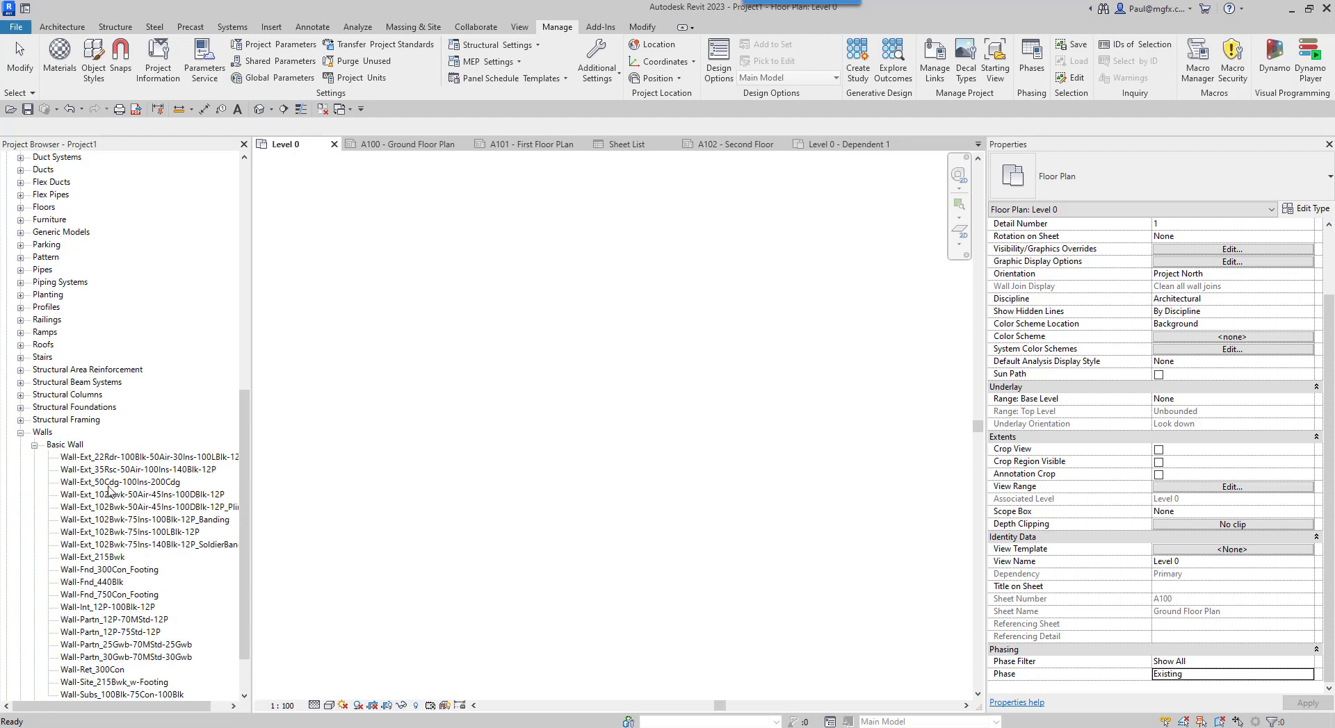
left_click_drag(125, 459, 477, 414)
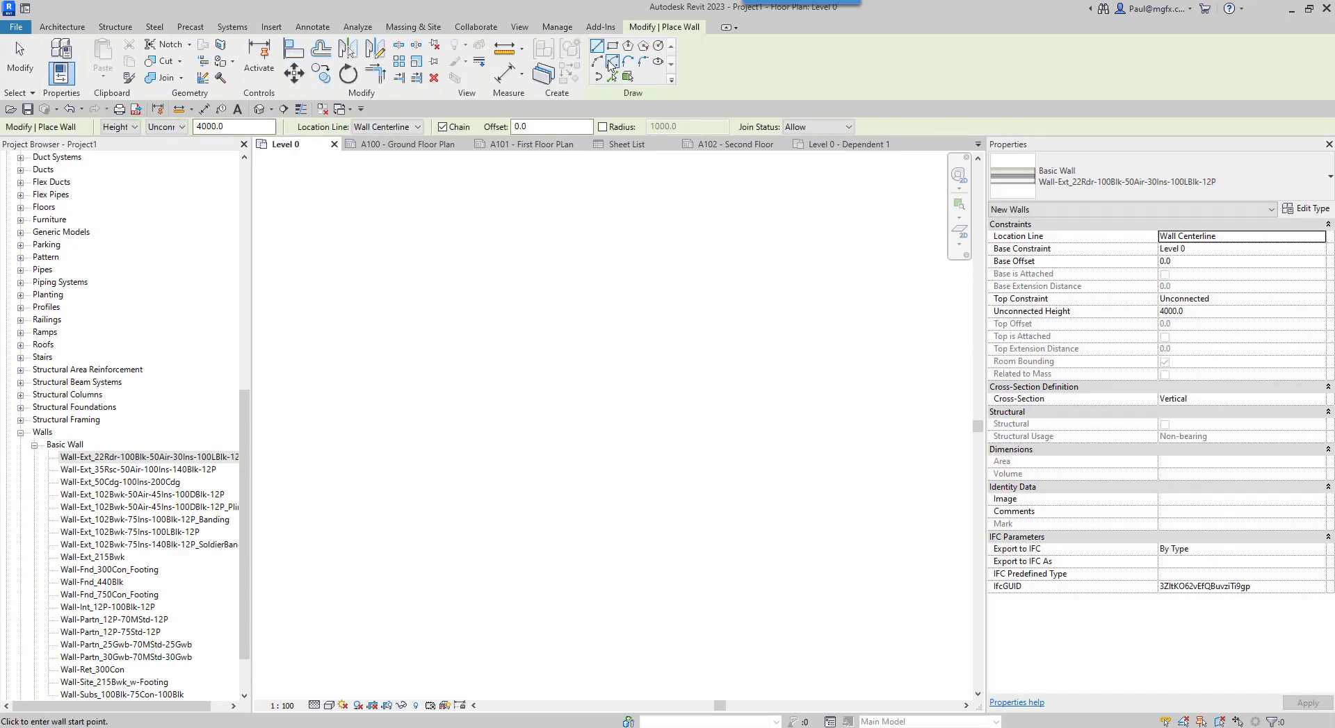
left_click(611, 45)
left_click(534, 508)
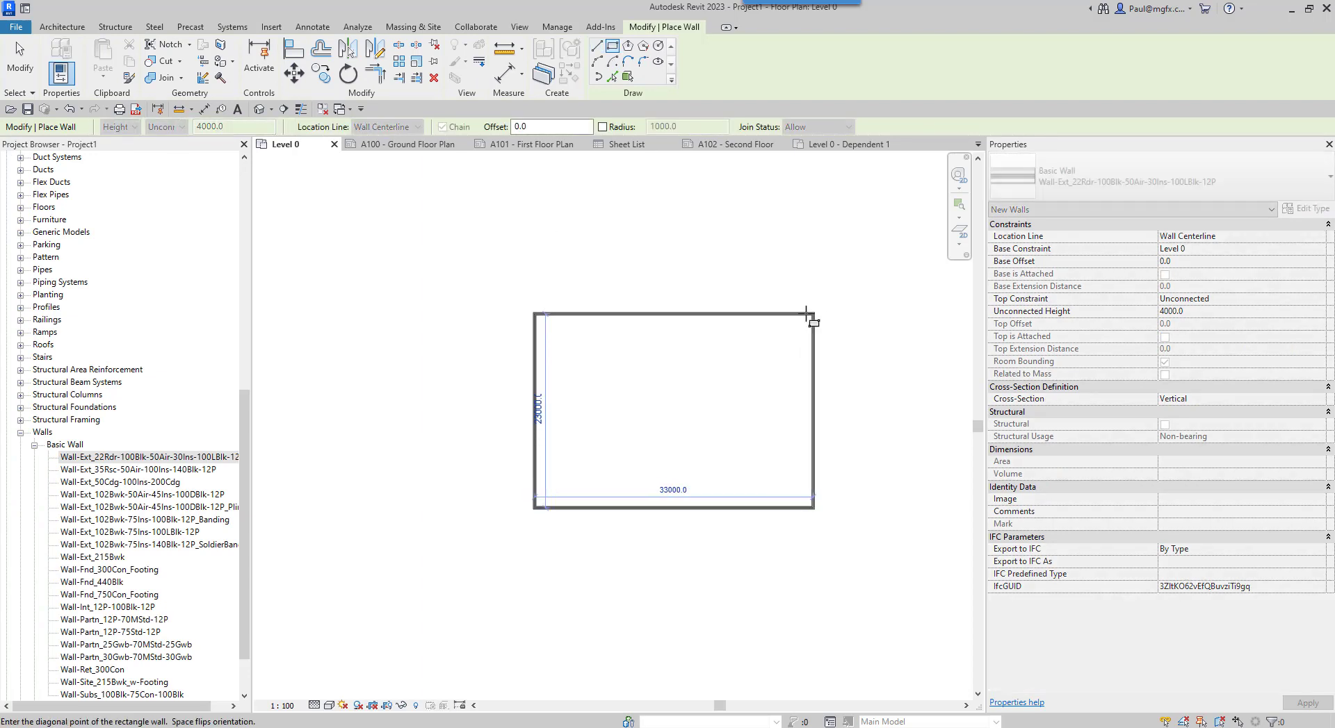
left_click(787, 321)
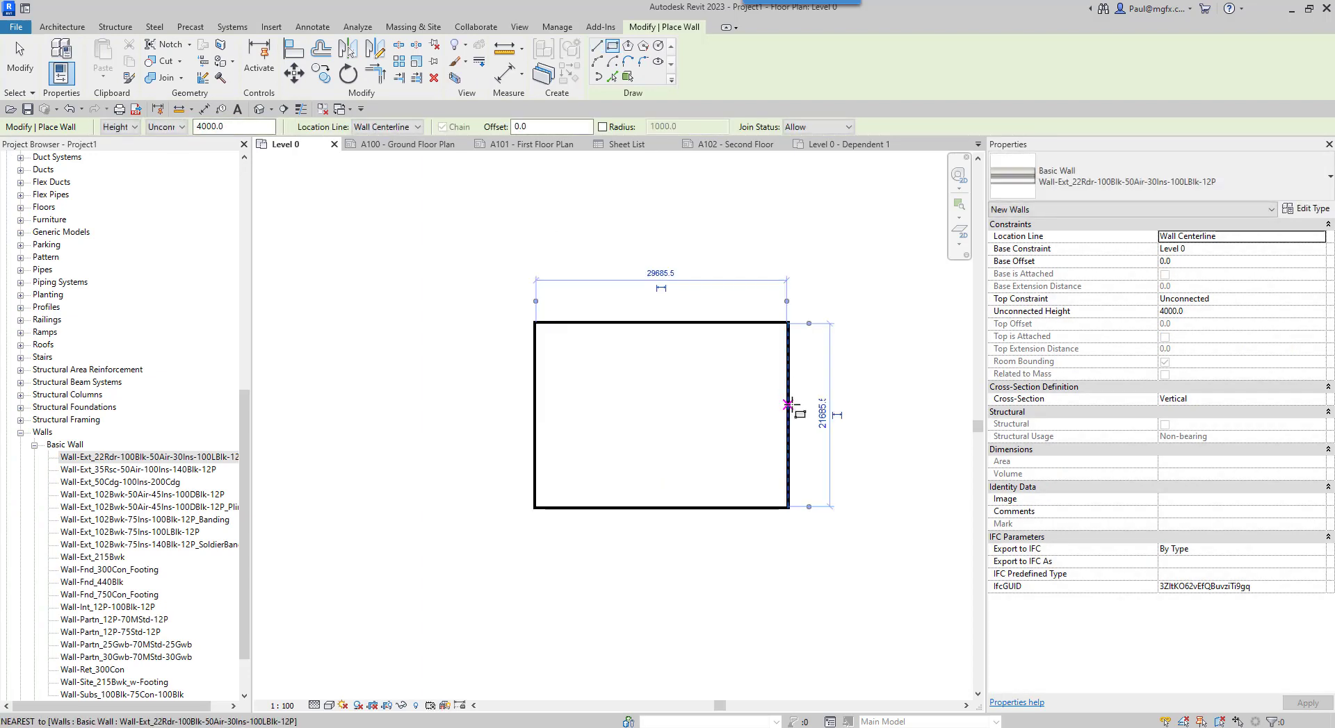
key("Escape")
key("Escape")
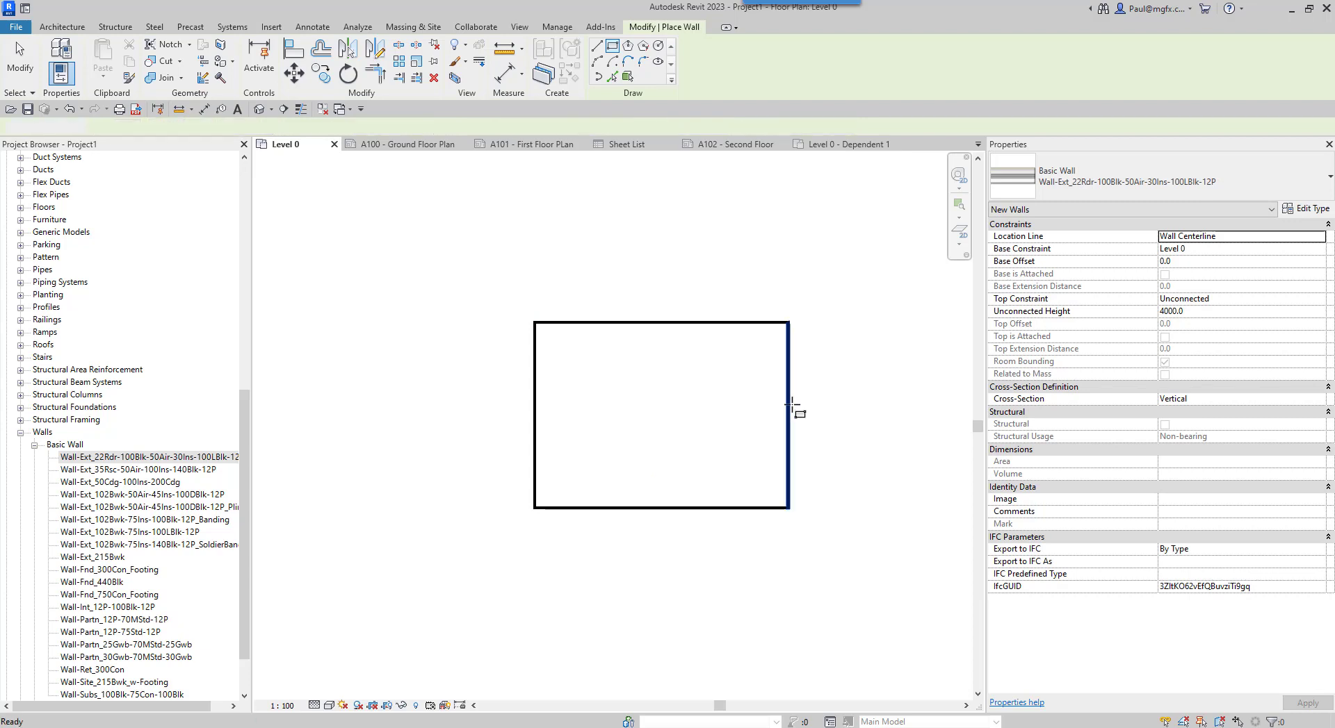
- Place two Doors_ExtDbl_Flush 1810x2110mm doors in the west wall, about 5000 mm apart, one opening outward and one inward
left_click(54, 27)
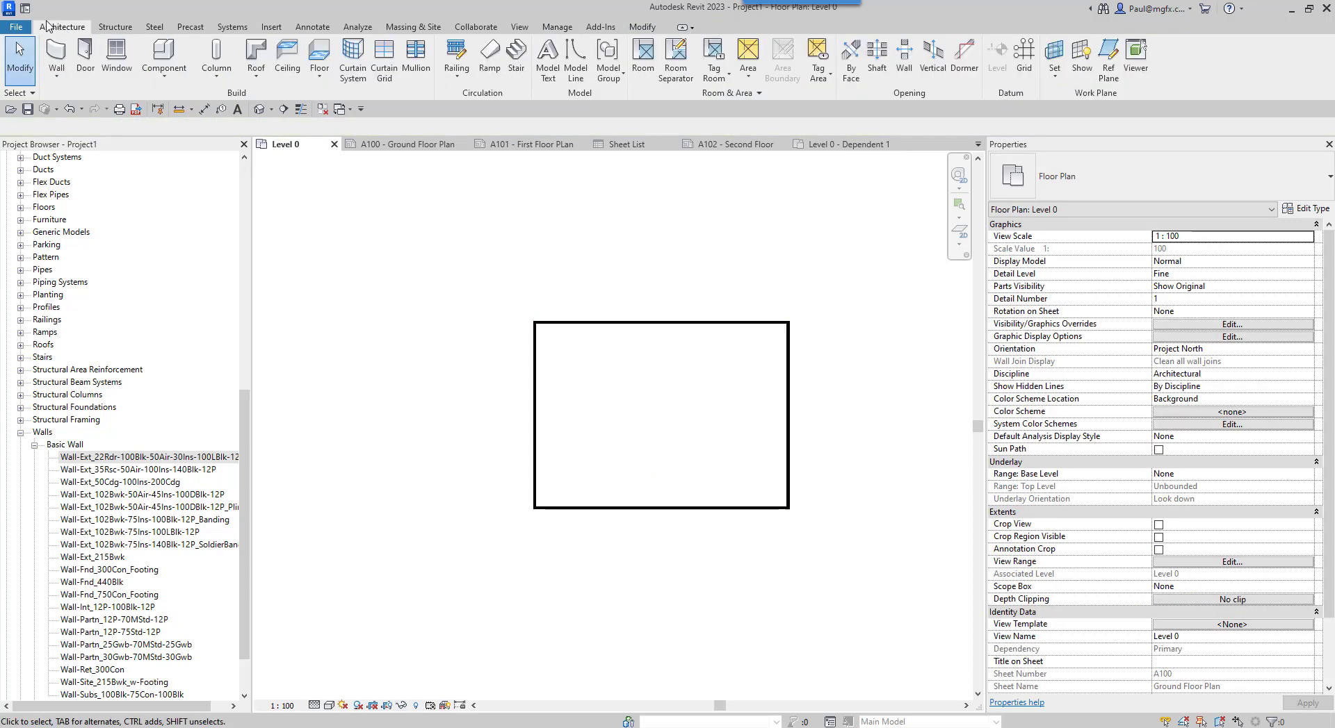
left_click(85, 63)
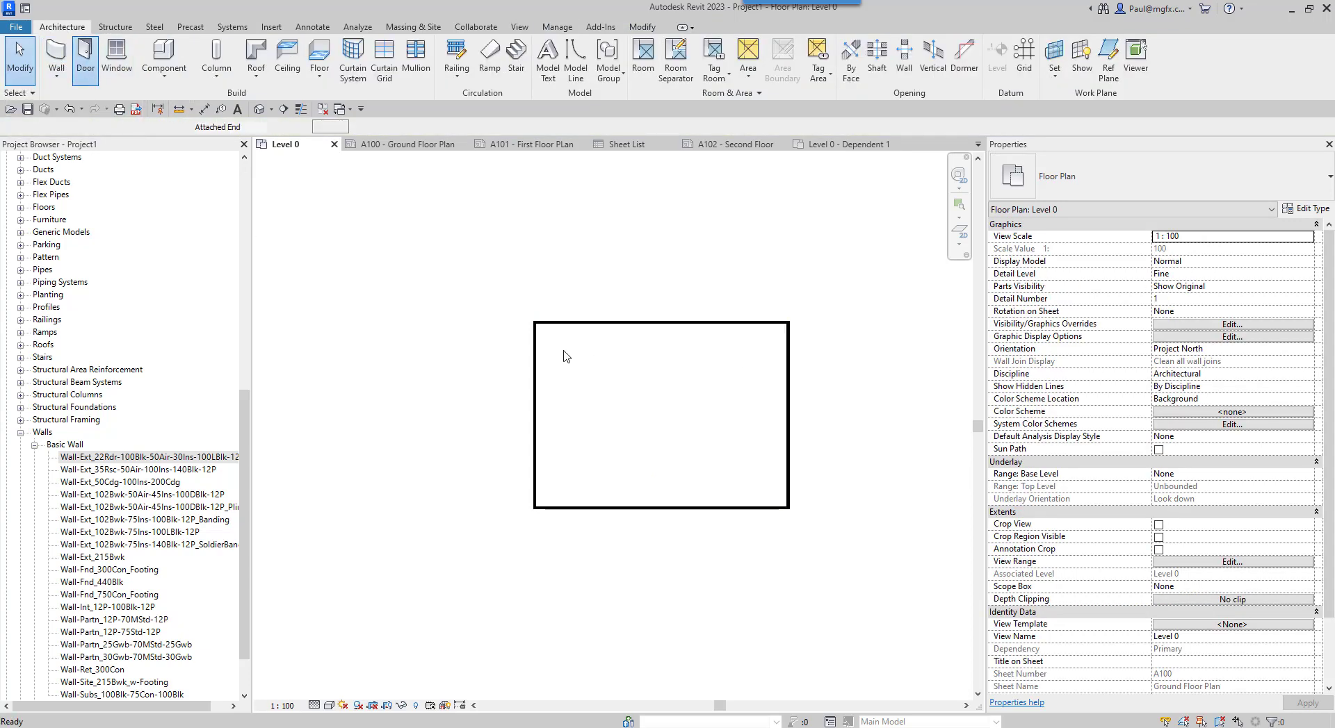
left_click(532, 392)
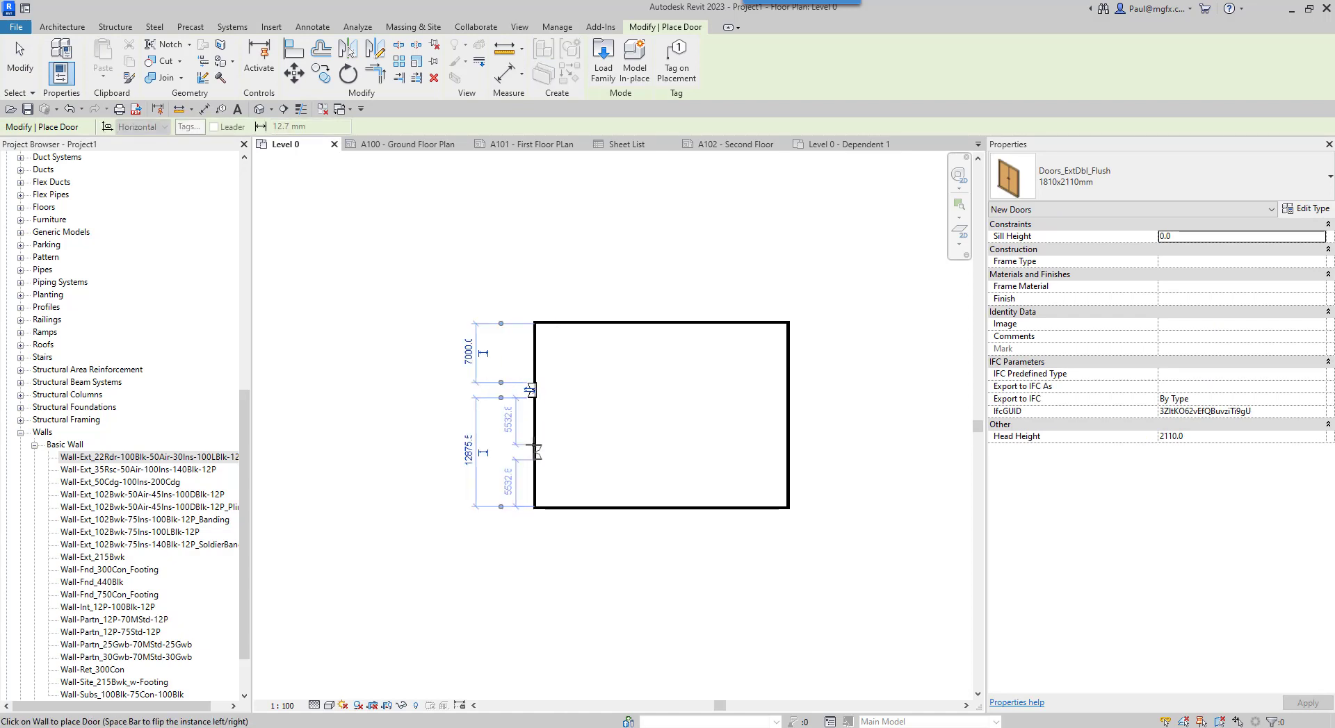
left_click(536, 450)
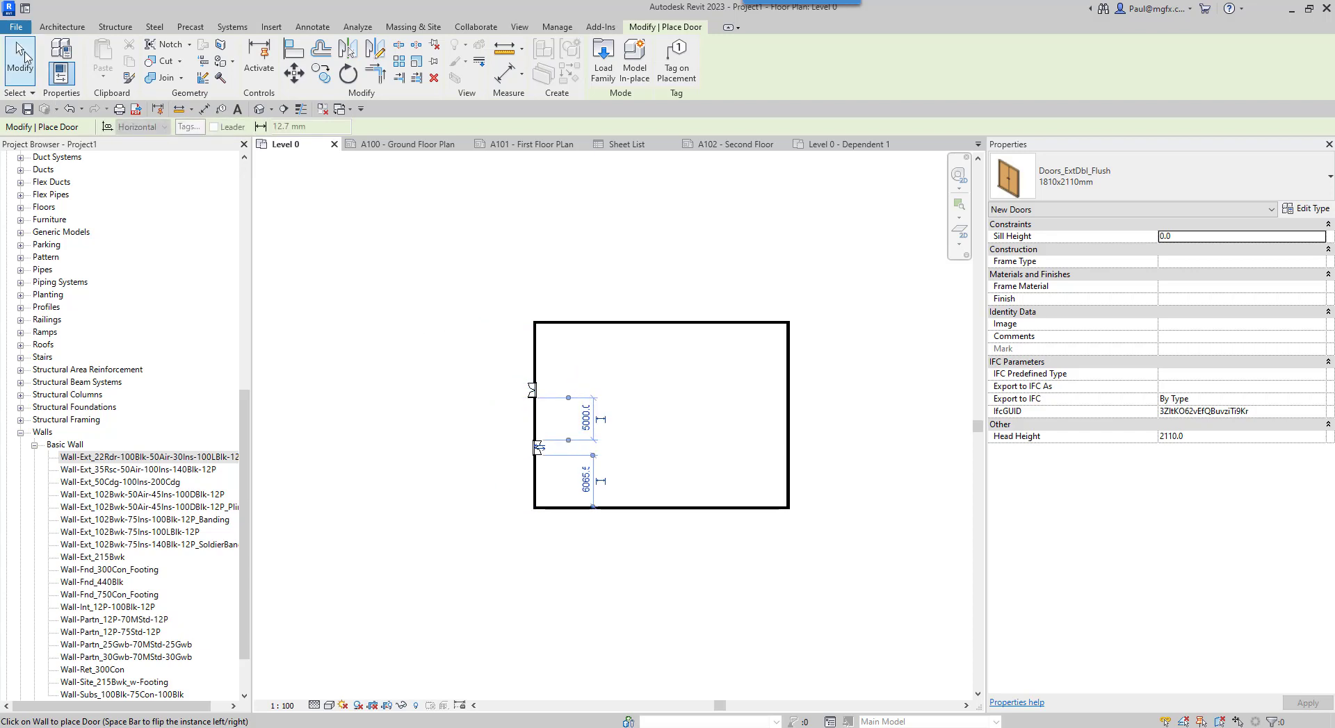
left_click(21, 57)
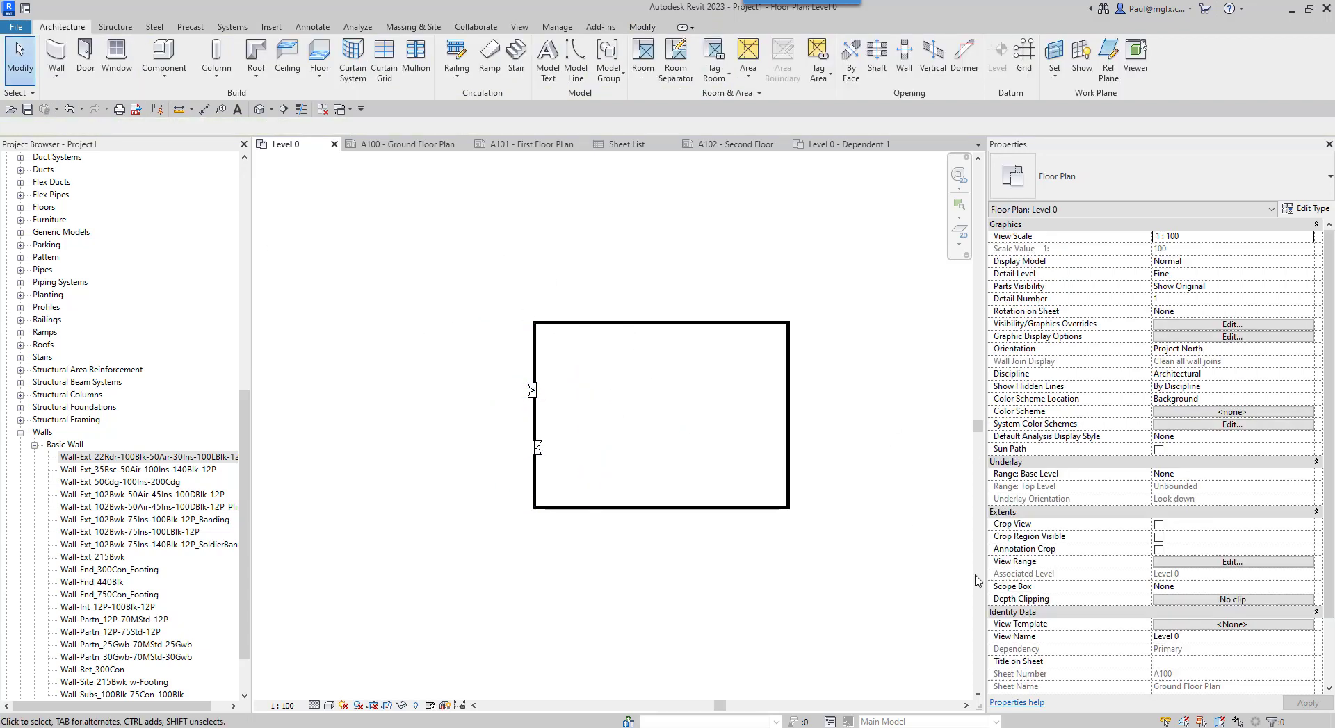
- Set the phase of the Level 0 floor plan view to New Construction
scroll(1253, 617, "down", 3)
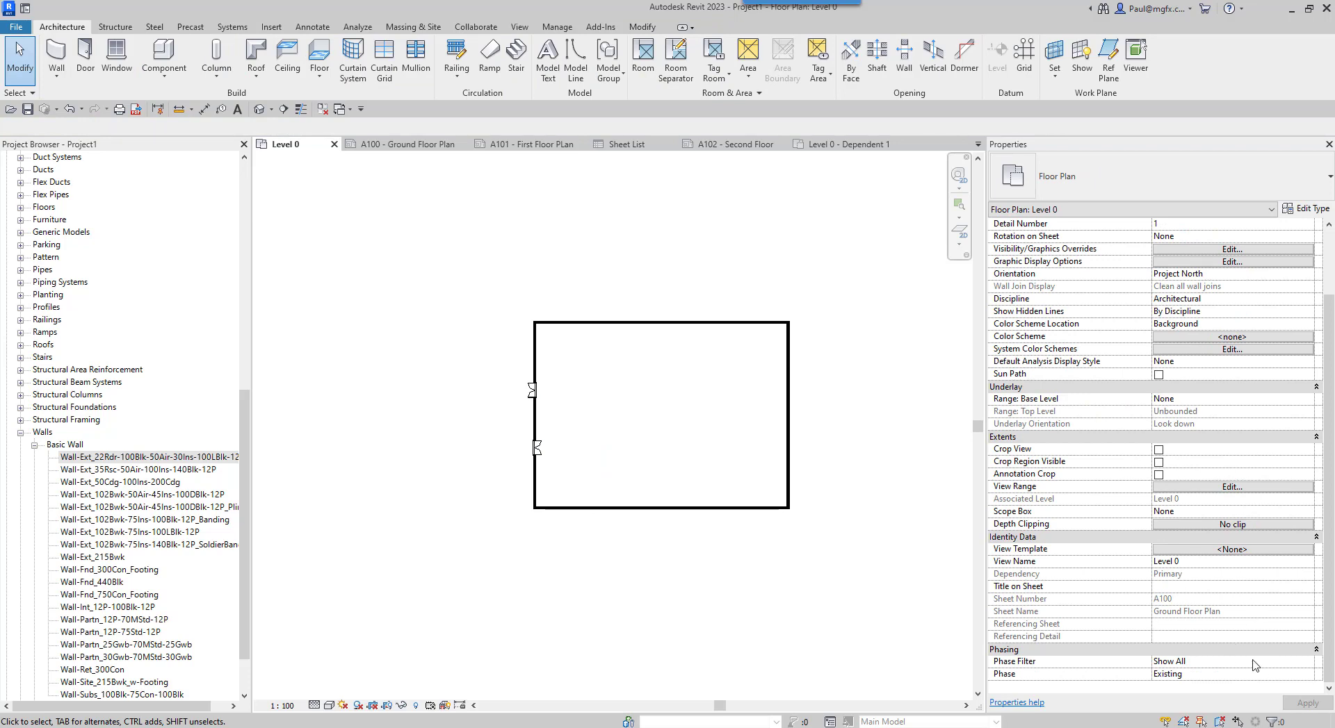
left_click(1280, 662)
left_click(1231, 675)
left_click(1307, 675)
left_click(1209, 698)
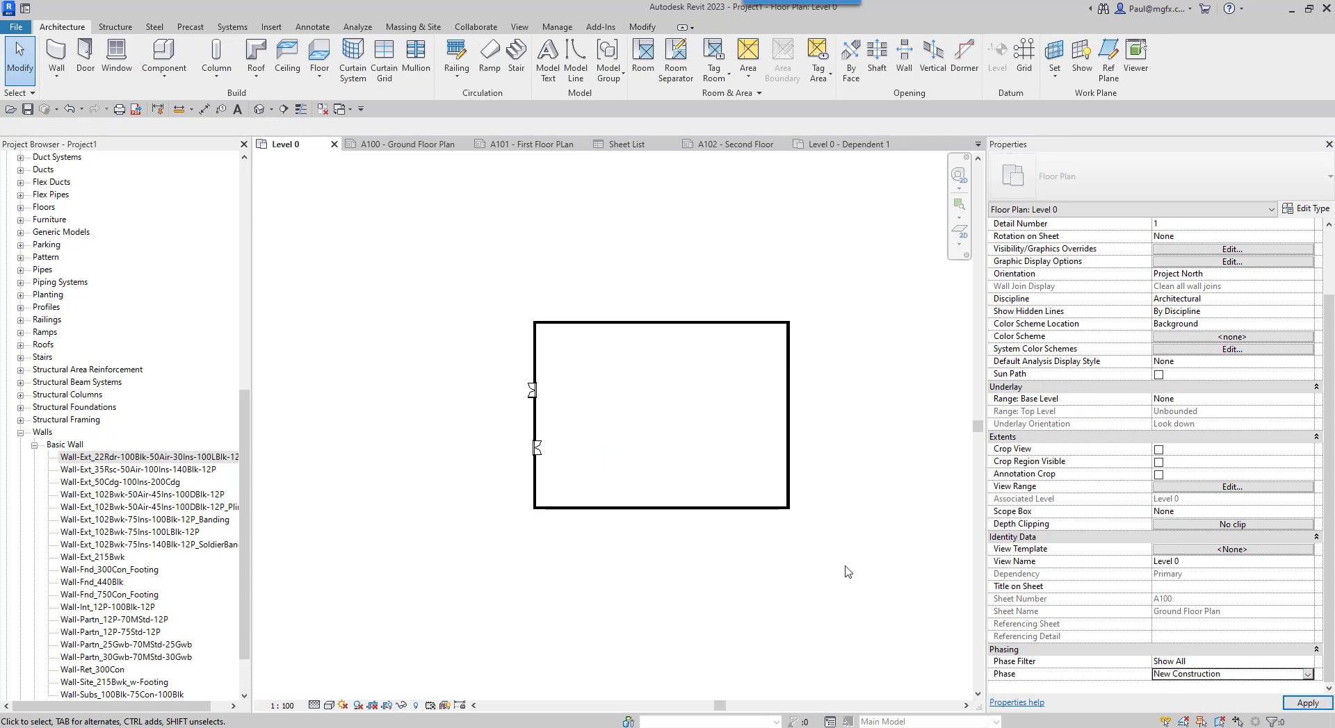
right_click(612, 329)
key("Escape")
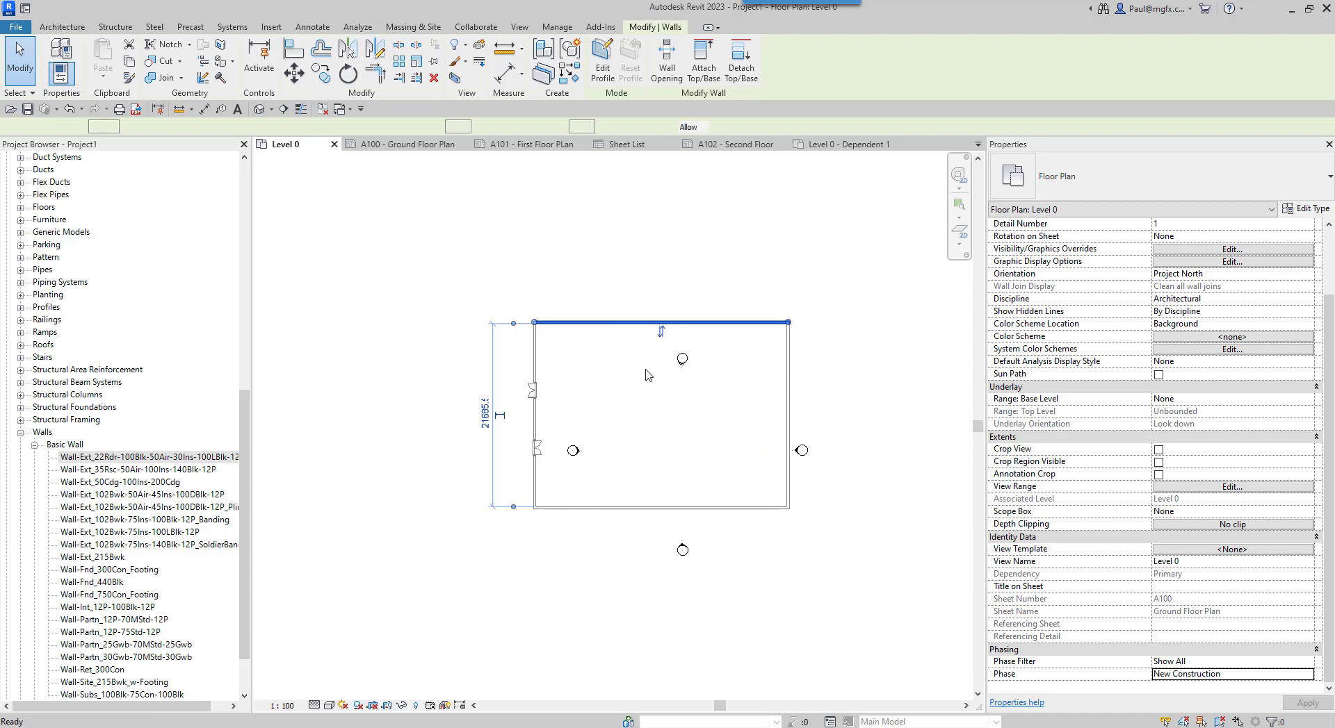
- Draw a Wall-Ext_22Rdr-100Blk-50Air-30Ins-100LBlk-12P wall from the north wall straight to the south wall, about 12800 mm from the west wall
key("w")
key("a")
left_click(646, 322)
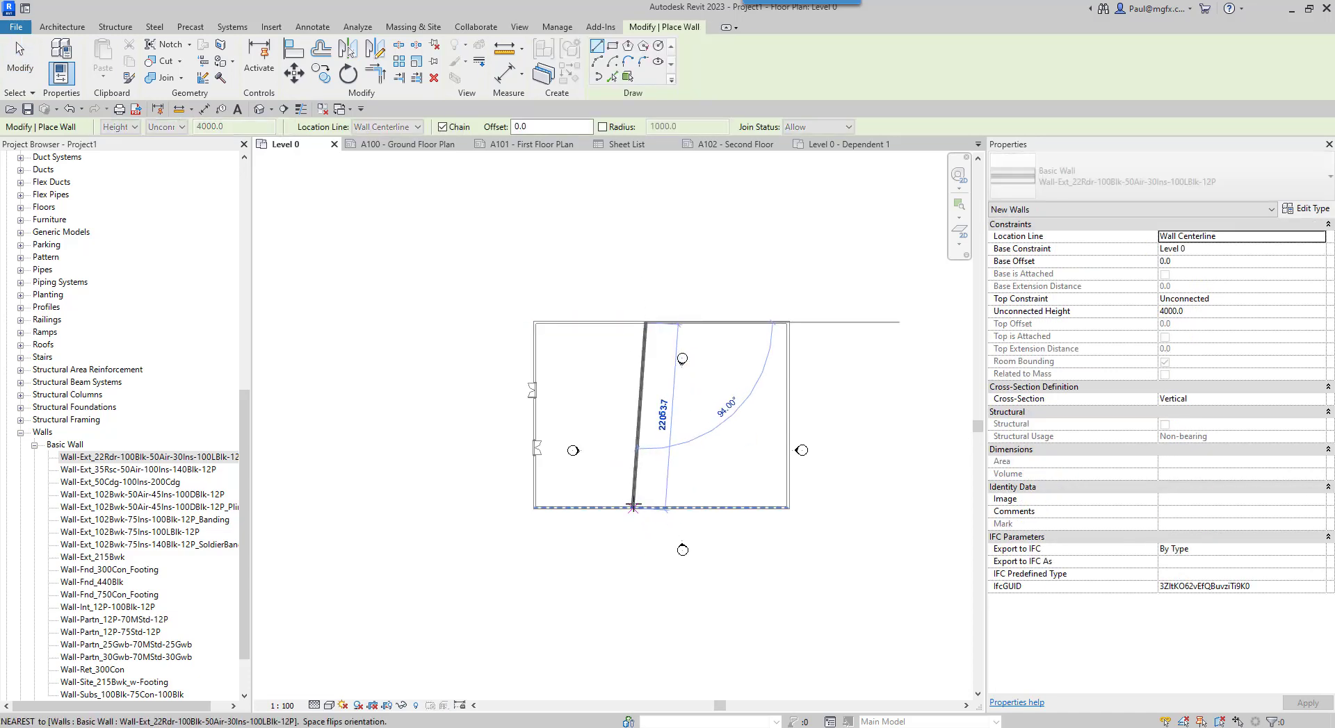
left_click(645, 508)
key("Escape")
scroll(664, 432, "up", 2)
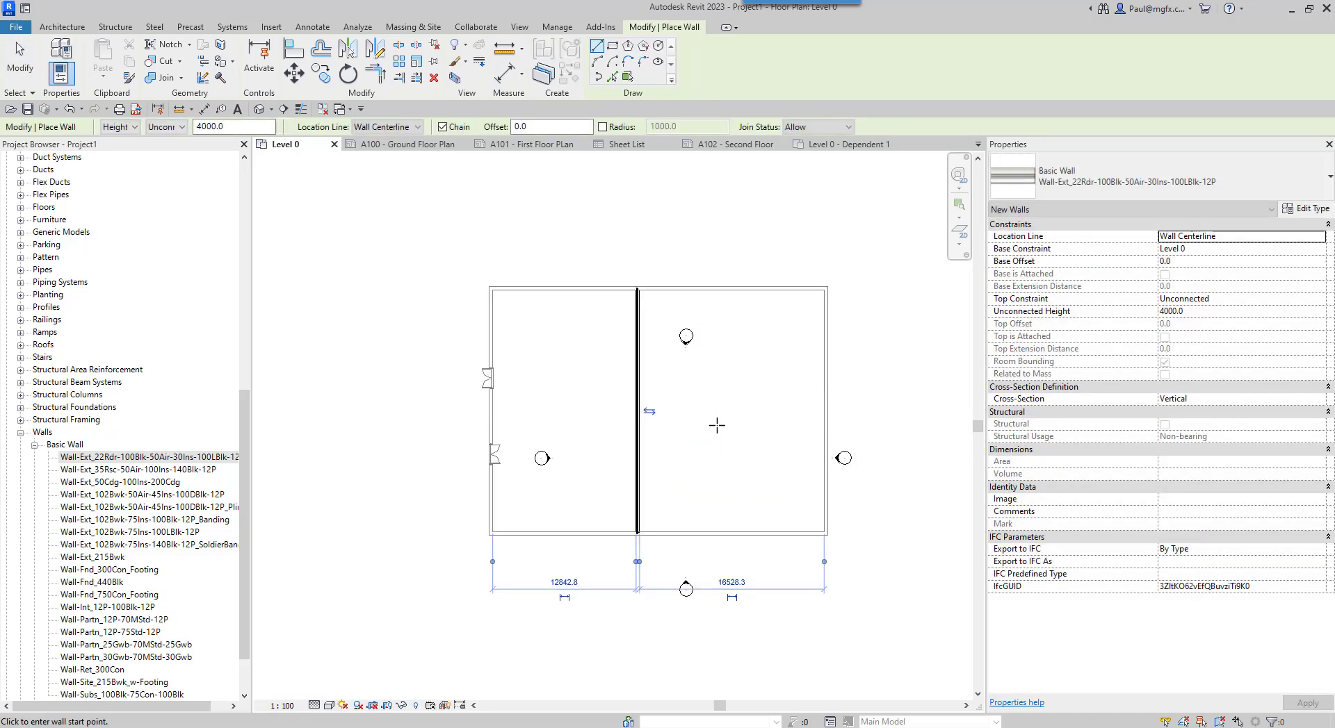
key("Escape")
key("Escape")
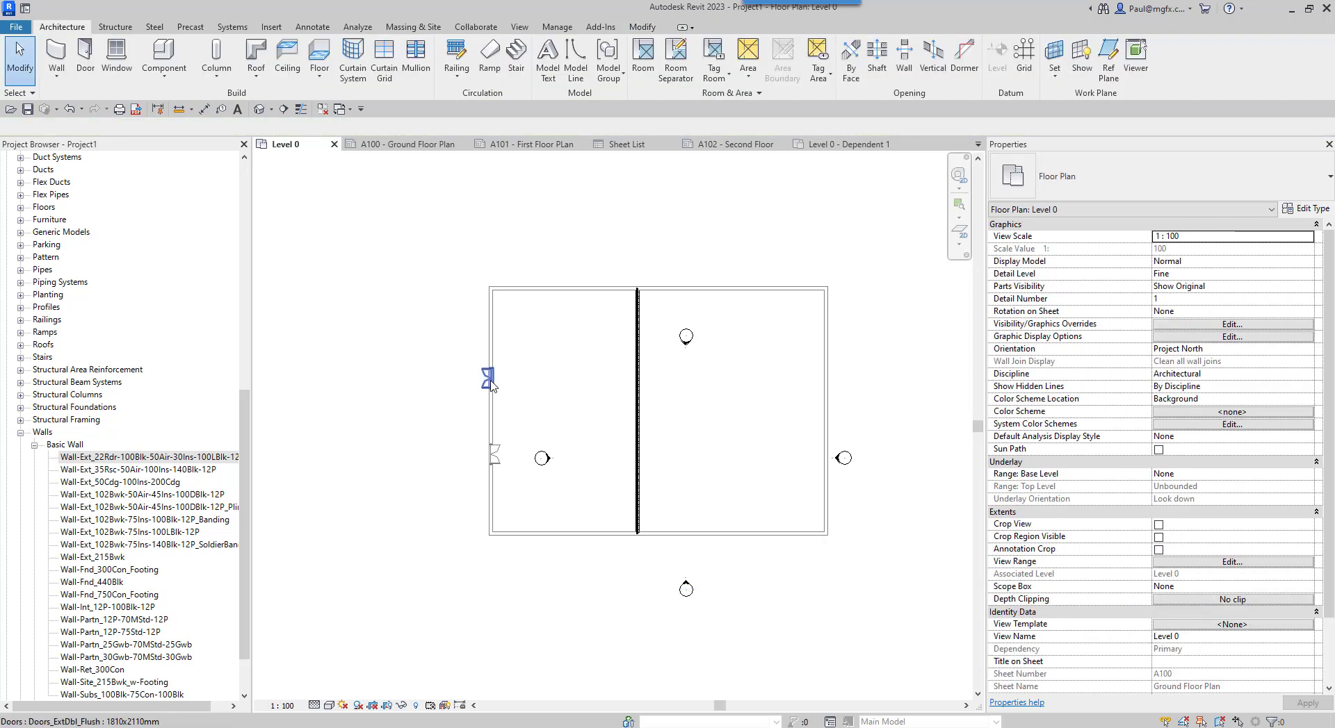
- Split the existing north and south walls where they meet the new dividing wall
scroll(723, 397, "down", 1)
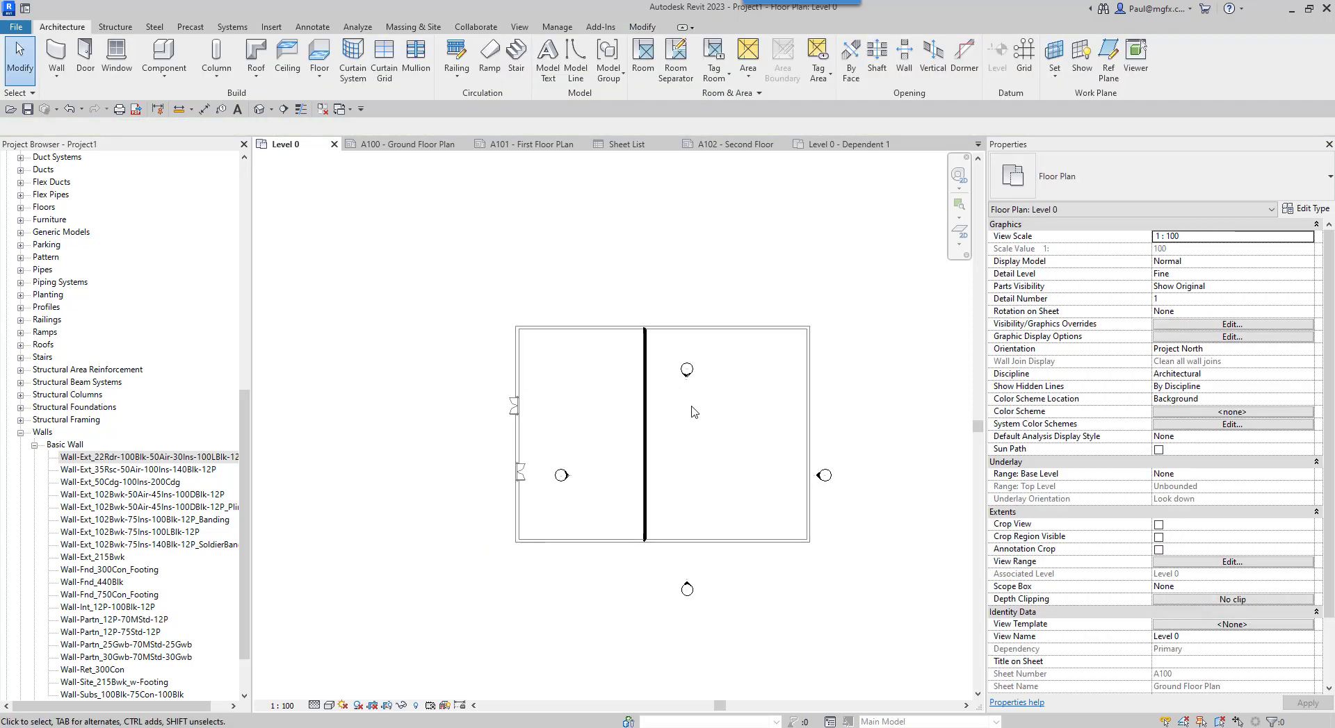
scroll(629, 324, "up", 1)
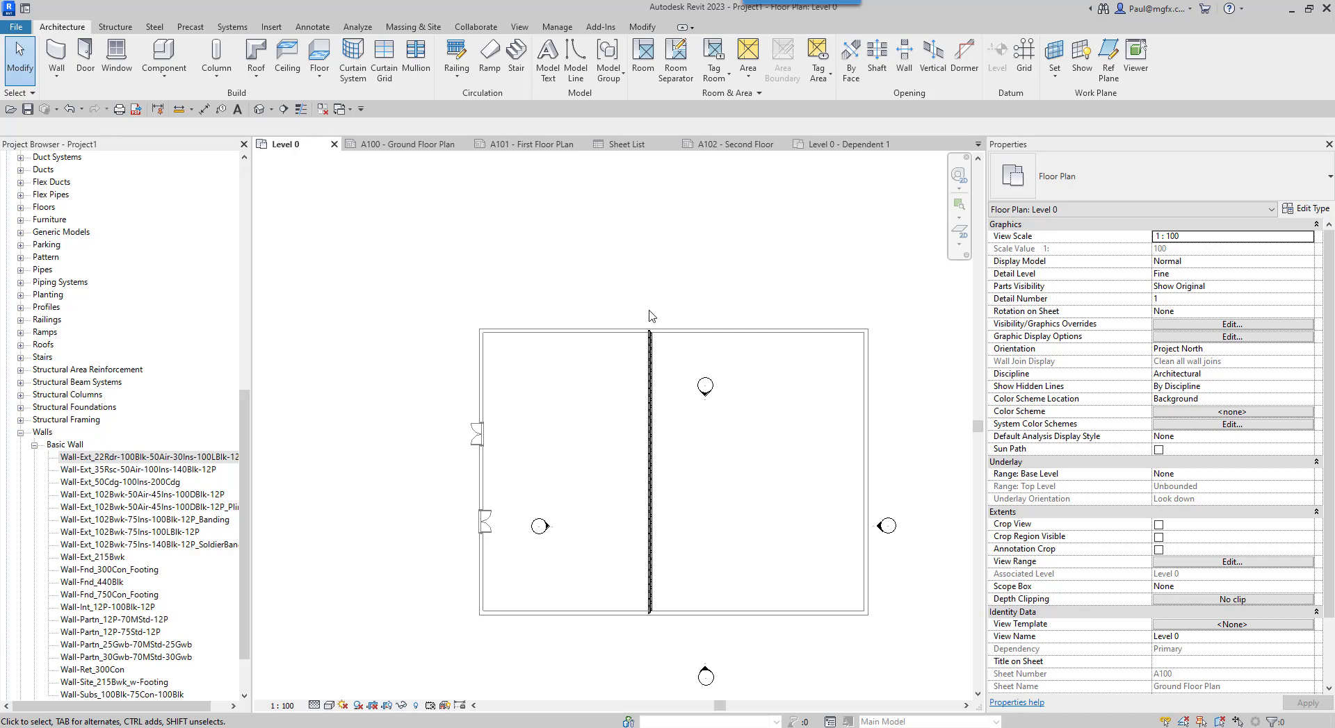
scroll(652, 318, "down", 1)
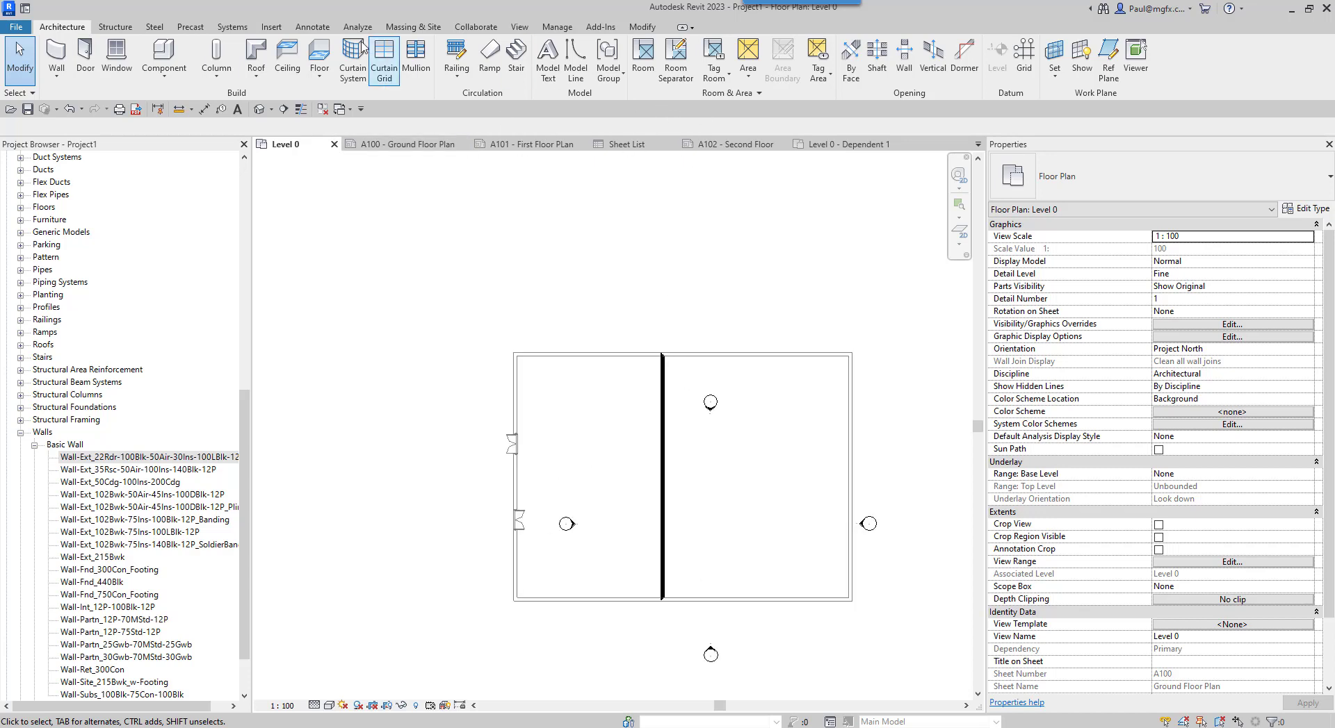
left_click(643, 26)
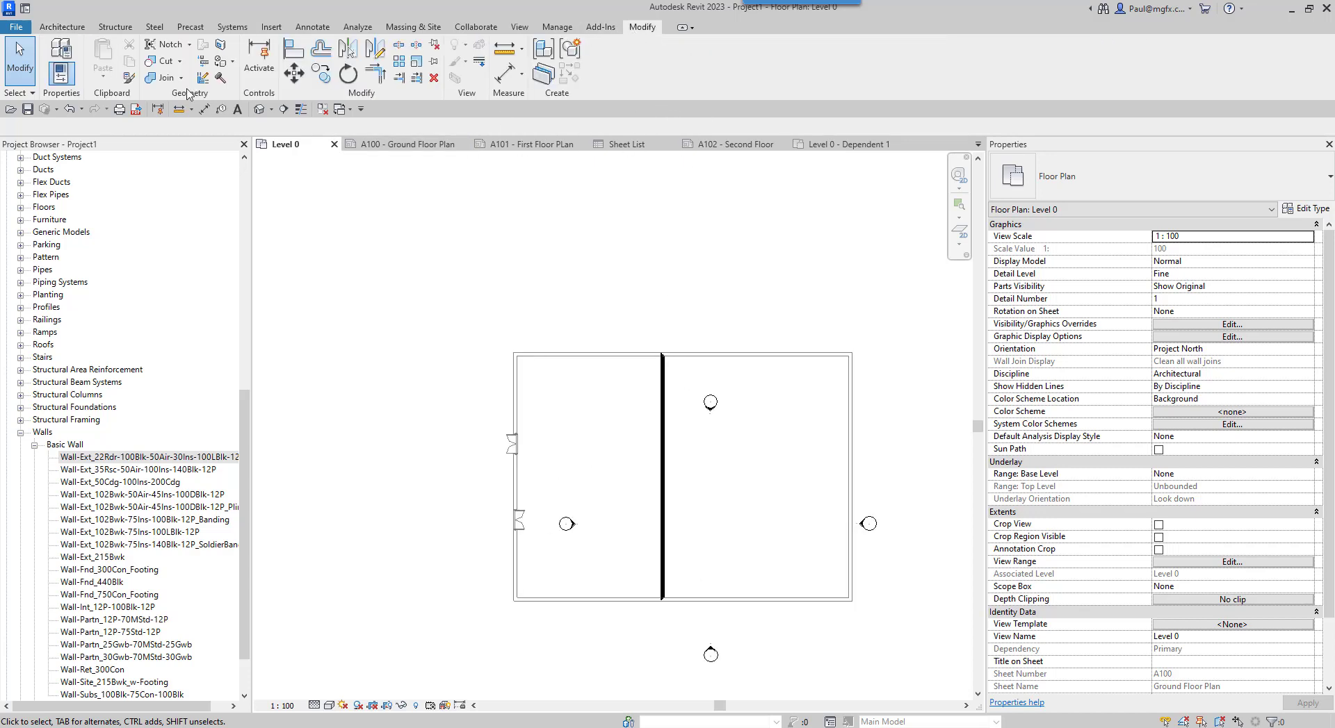
left_click(402, 49)
scroll(661, 344, "up", 5)
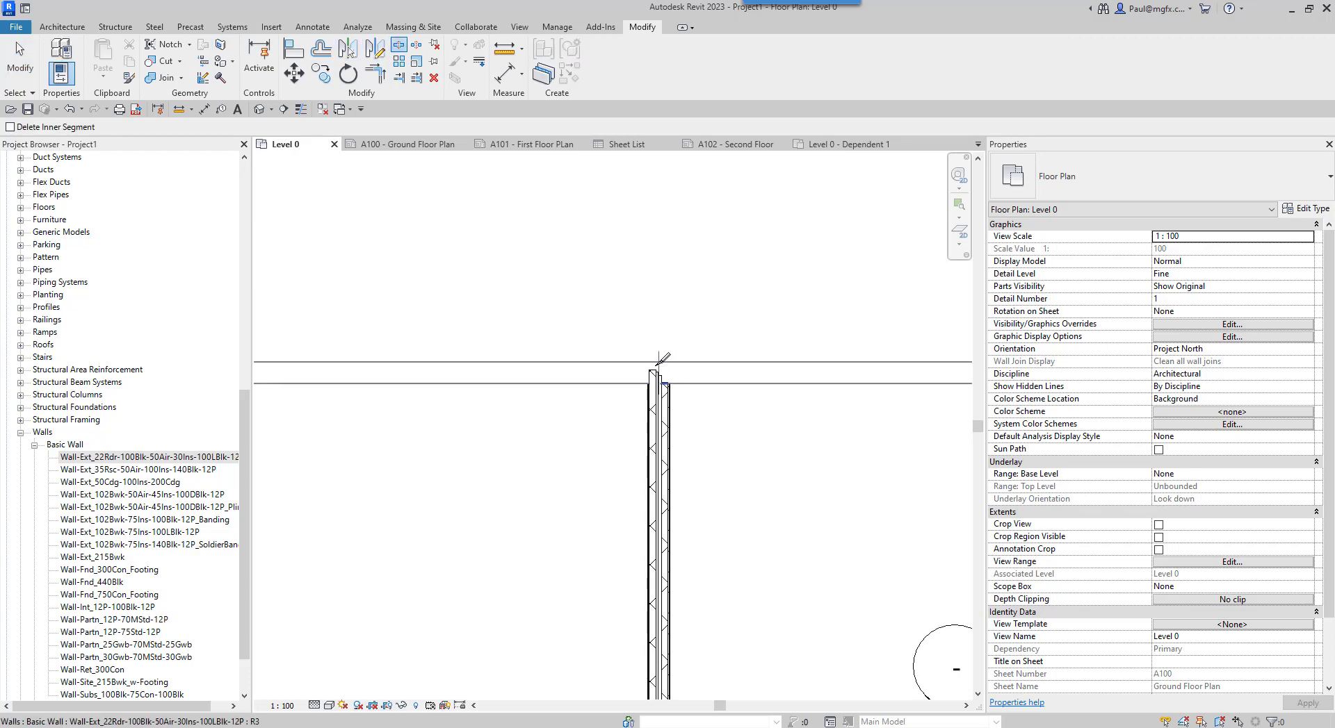
scroll(693, 289, "down", 5)
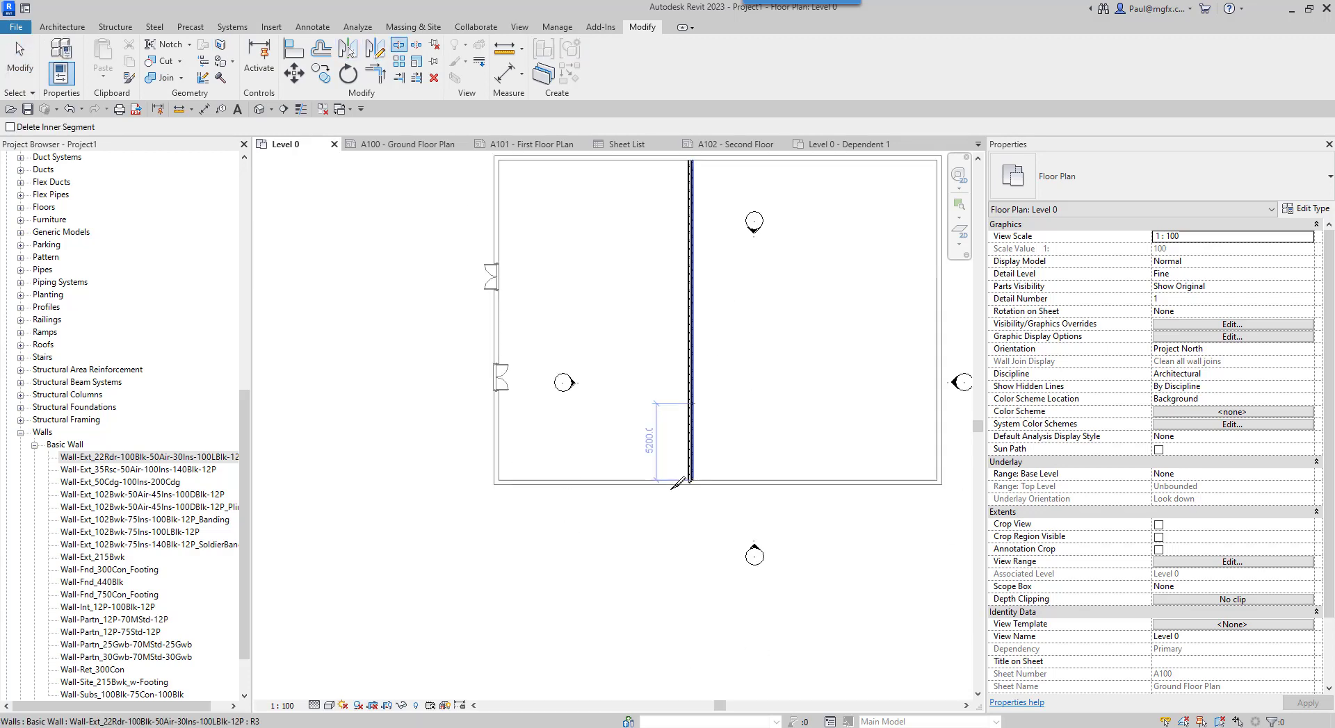
scroll(678, 482, "up", 5)
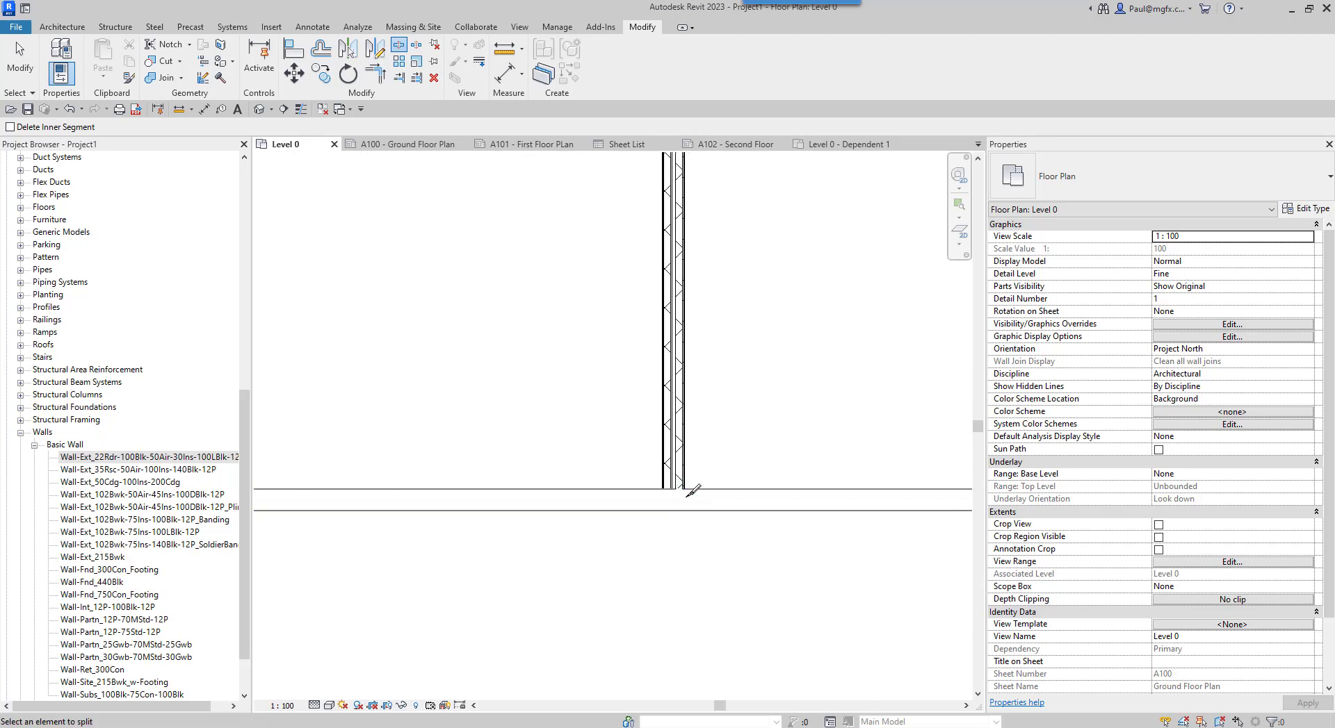
scroll(693, 491, "down", 5)
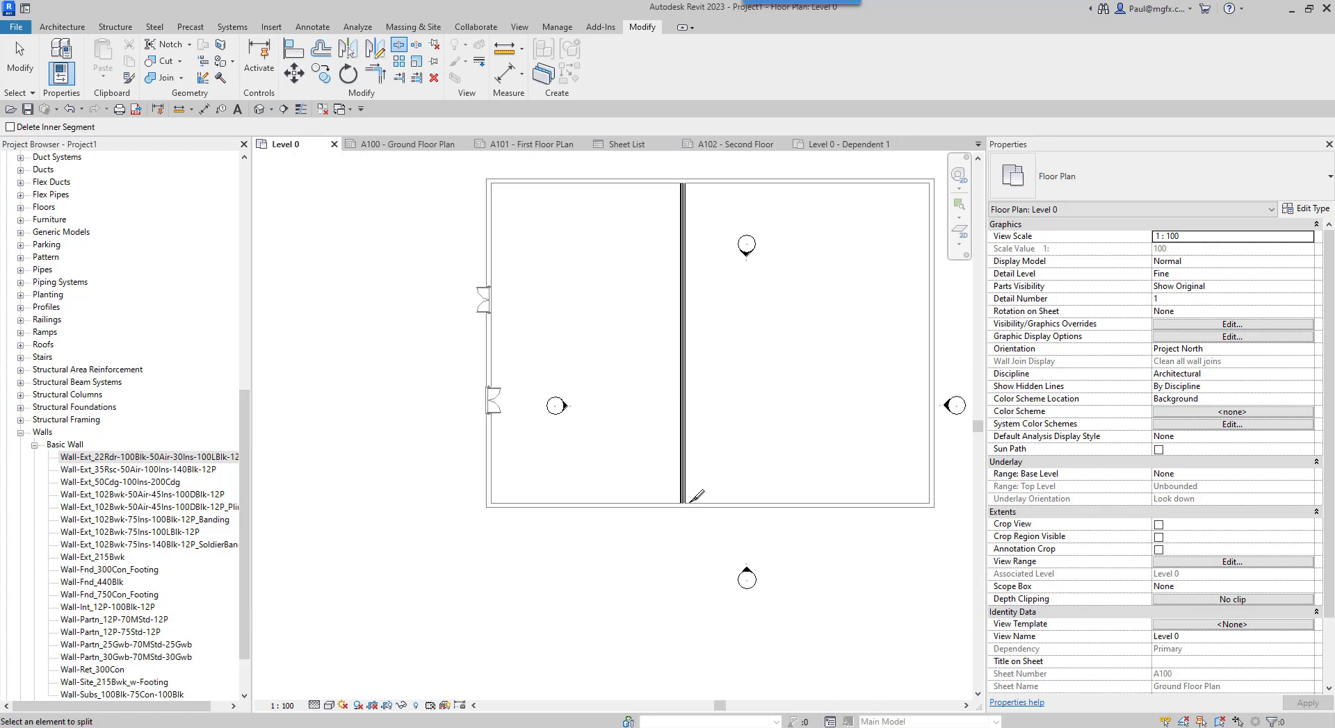
- Demolish the north, east and south wall segments lying east of the new dividing wall
left_click(220, 77)
left_click(629, 321)
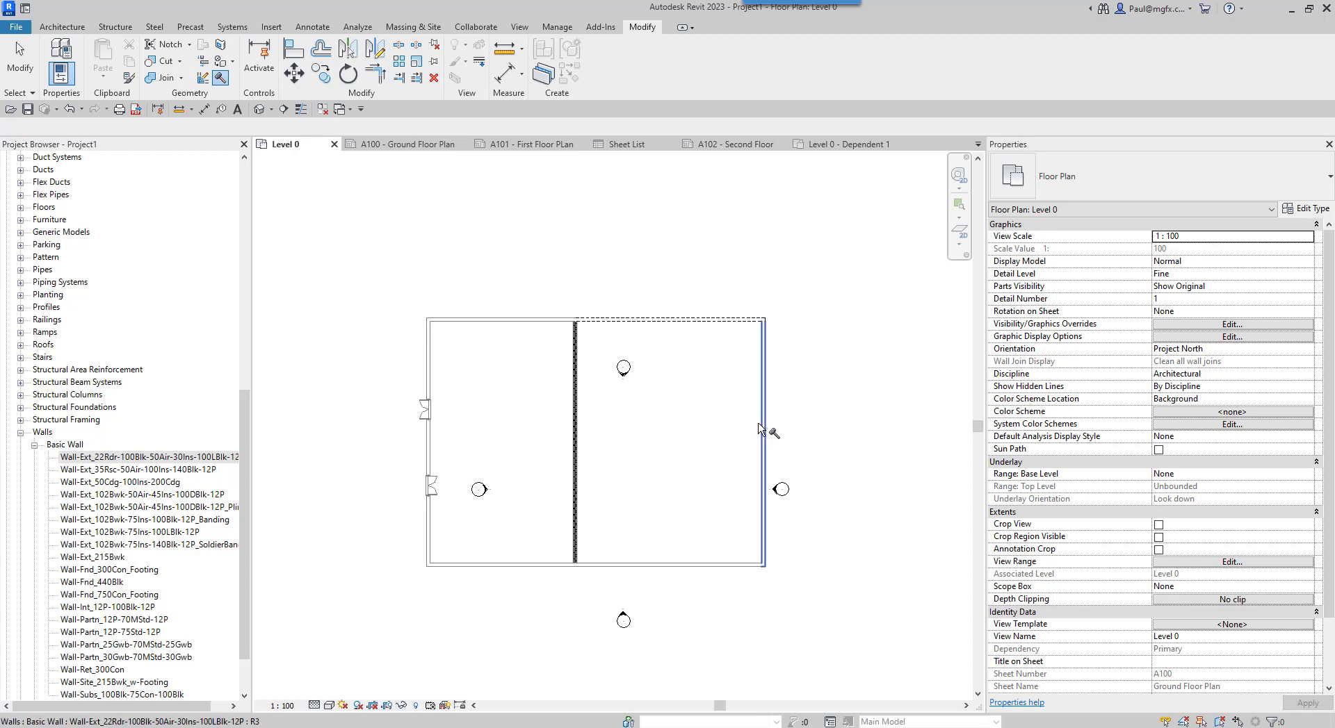
left_click(759, 429)
left_click(682, 564)
scroll(723, 504, "up", 1)
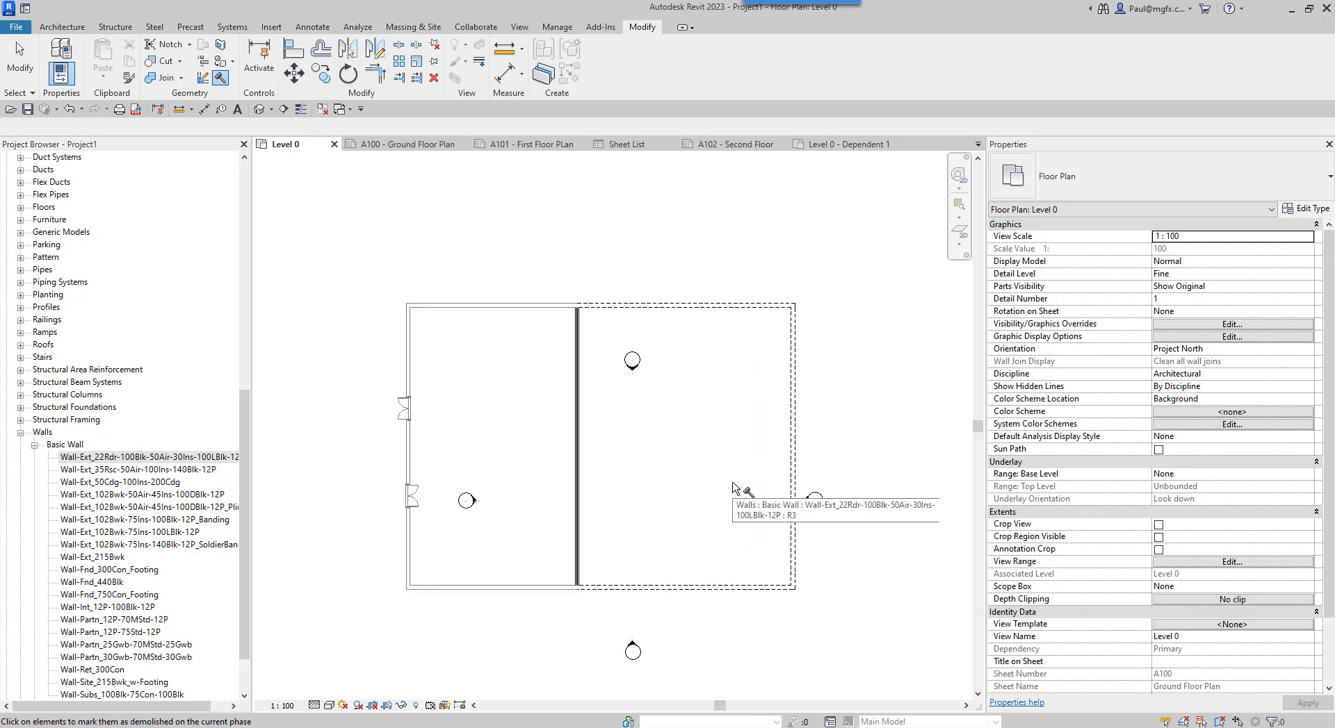
key("Escape")
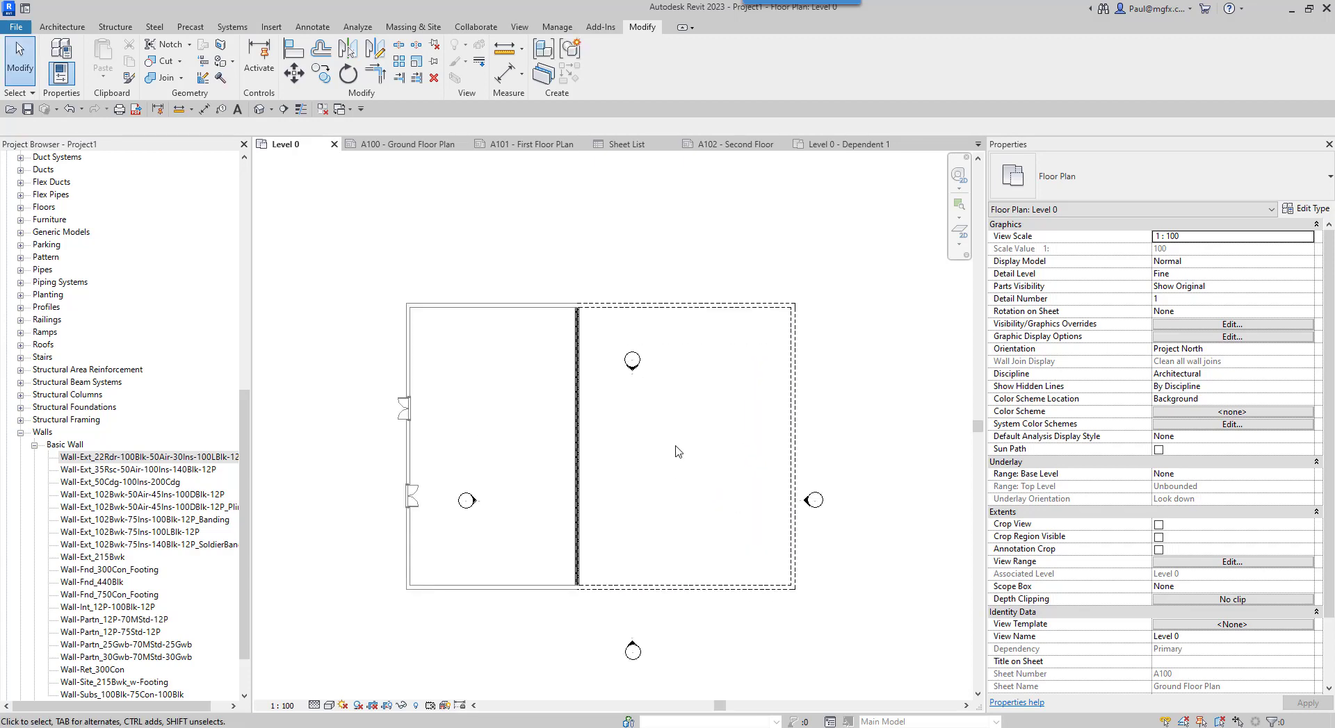
- Examine how the demolished, existing and new walls are displayed in the Level 0 plan
scroll(595, 285, "up", 3)
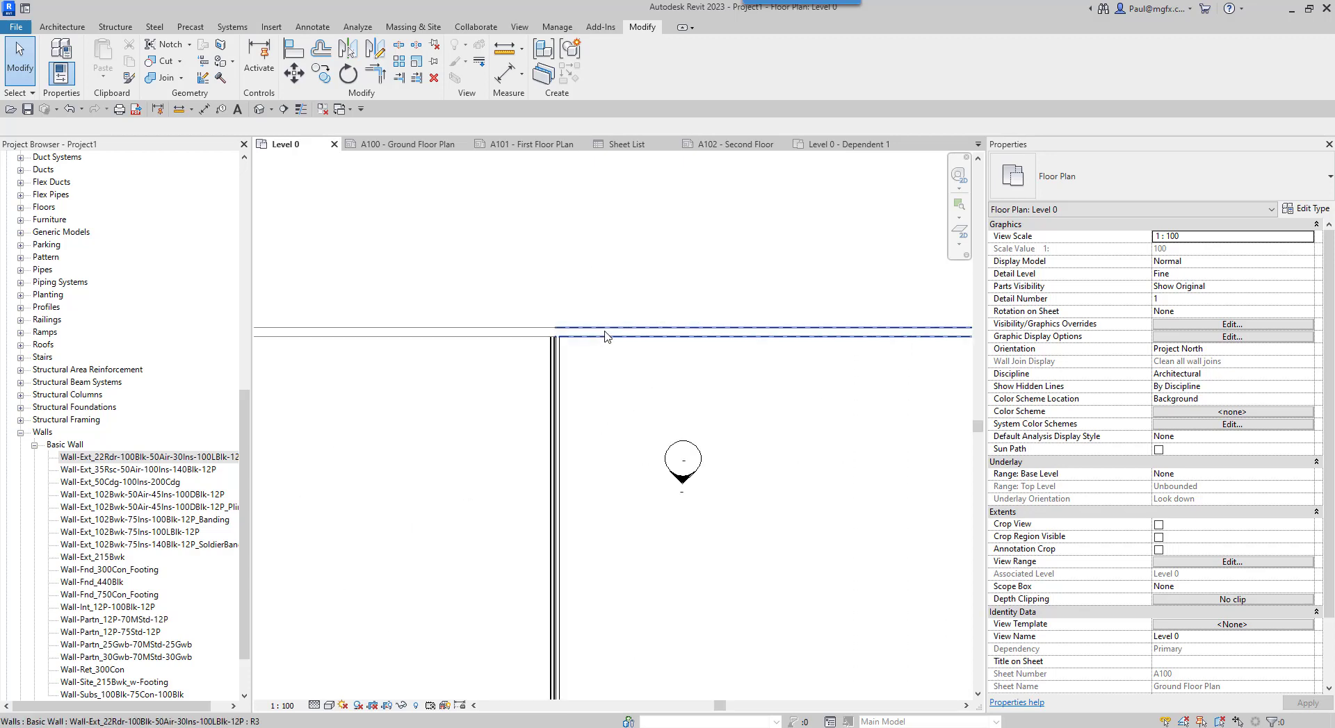
scroll(554, 318, "down", 2)
middle_click_drag(644, 355, 629, 338)
scroll(799, 458, "down", 2)
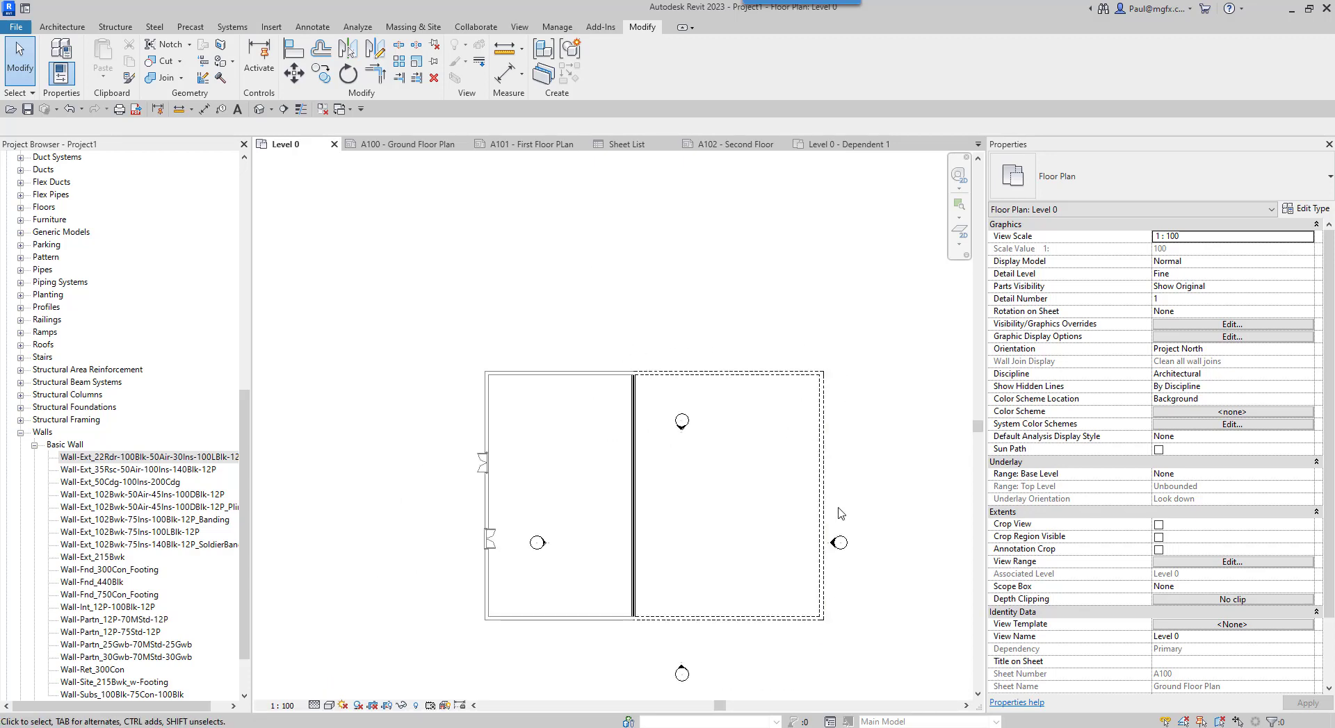
scroll(739, 545, "up", 2)
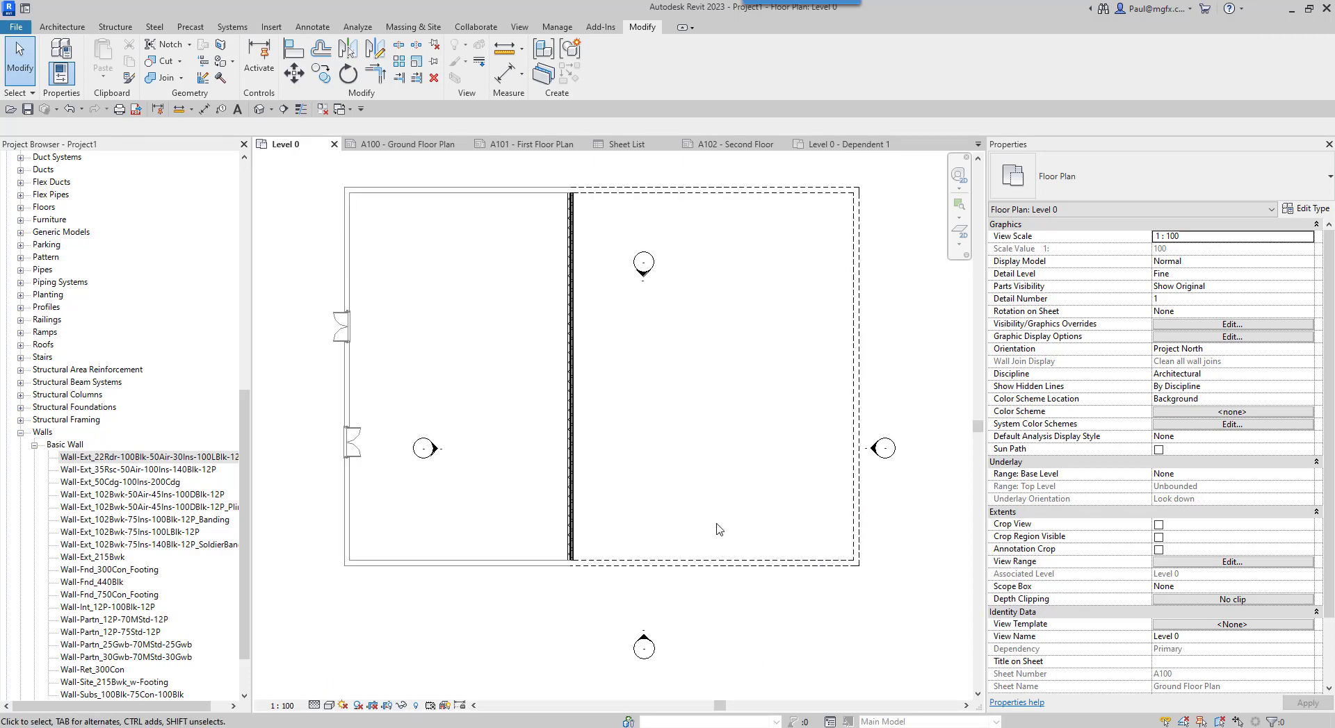
scroll(841, 543, "down", 3)
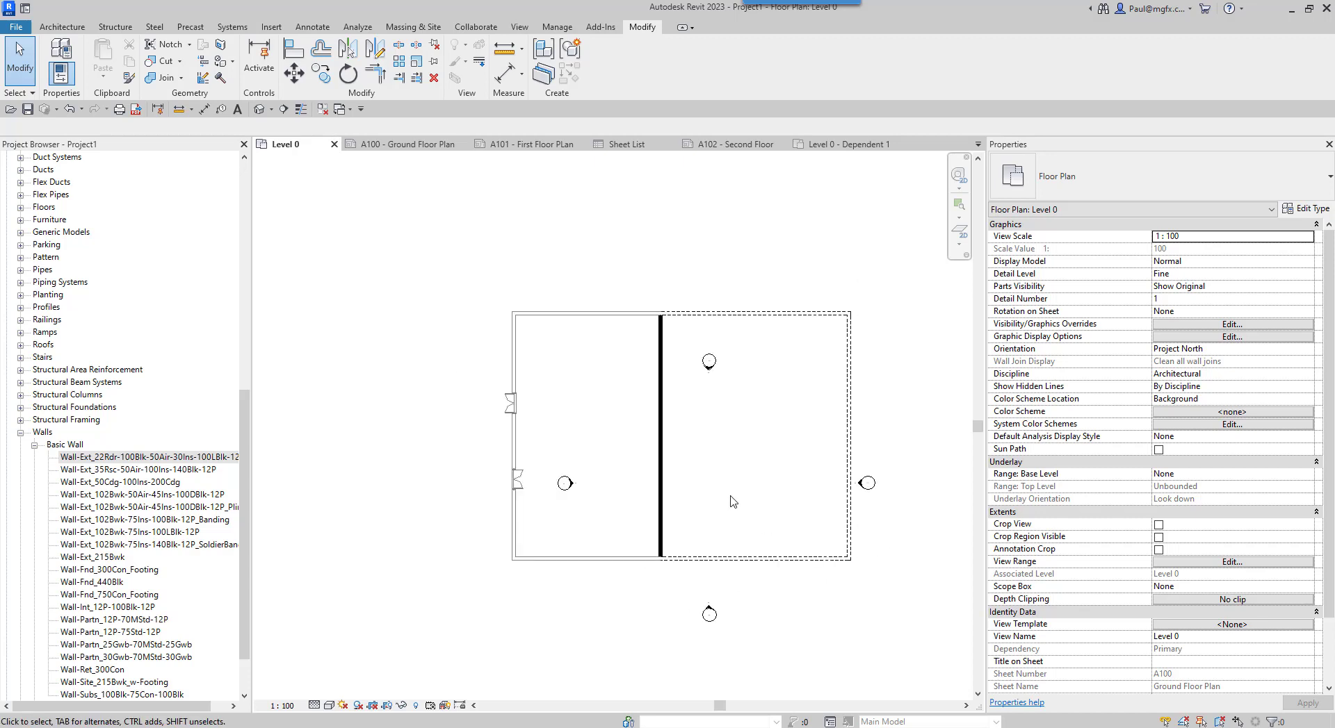
middle_click_drag(733, 499, 728, 514)
scroll(775, 491, "up", 2)
middle_click_drag(551, 429, 678, 441)
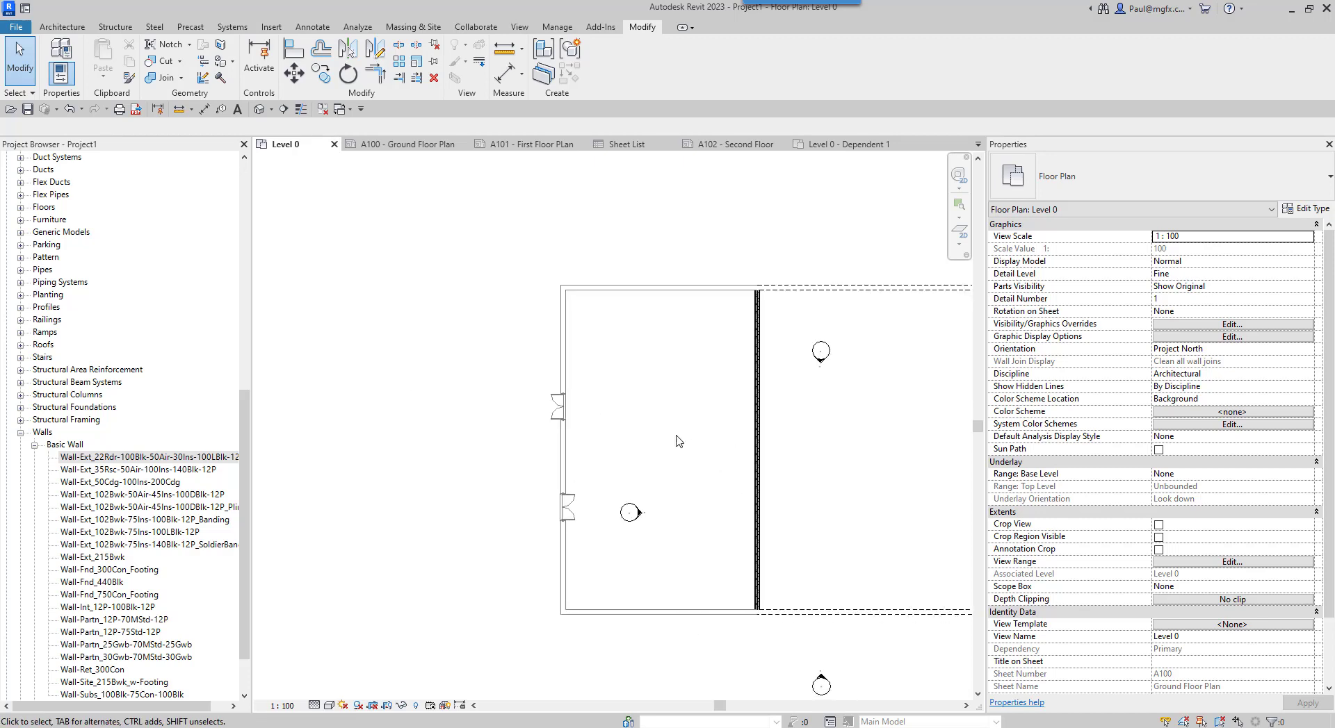
- Set the Level 0 view's phase filter to Show Complete
scroll(1265, 642, "down", 2)
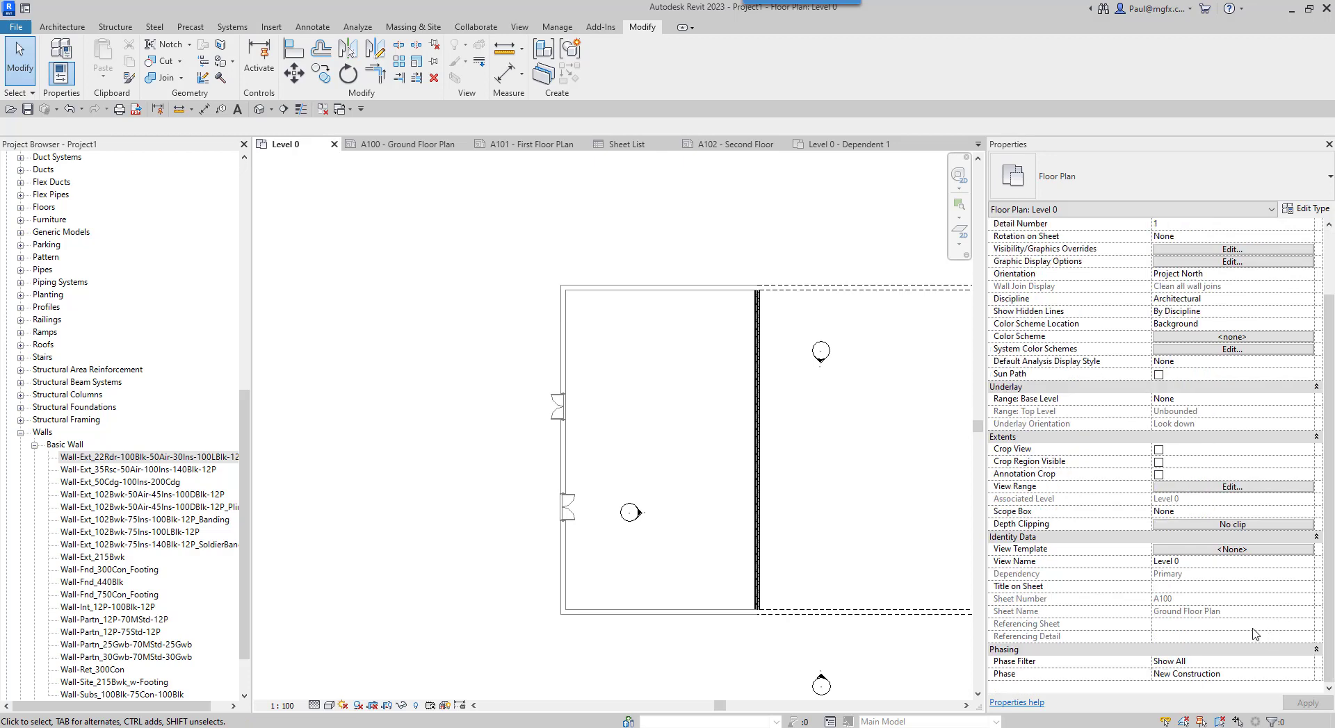
left_click(1238, 666)
left_click(1307, 662)
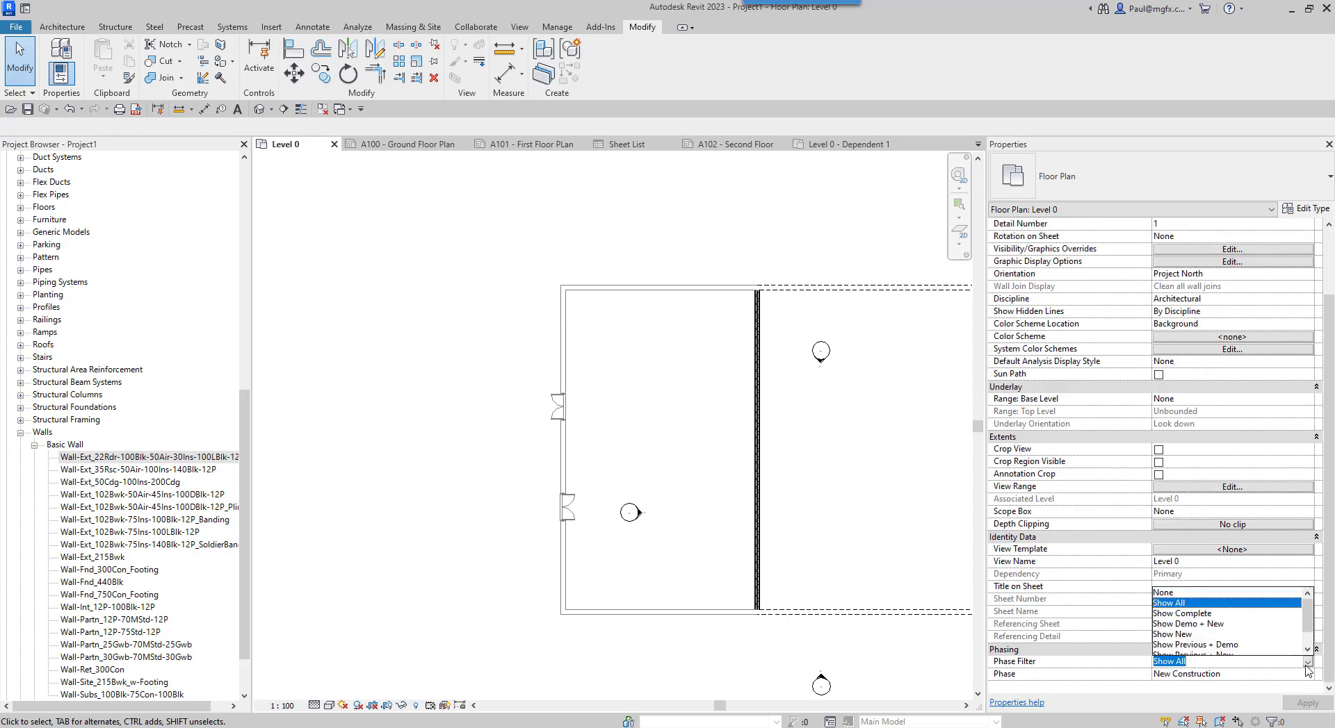
scroll(1182, 623, "down", 1)
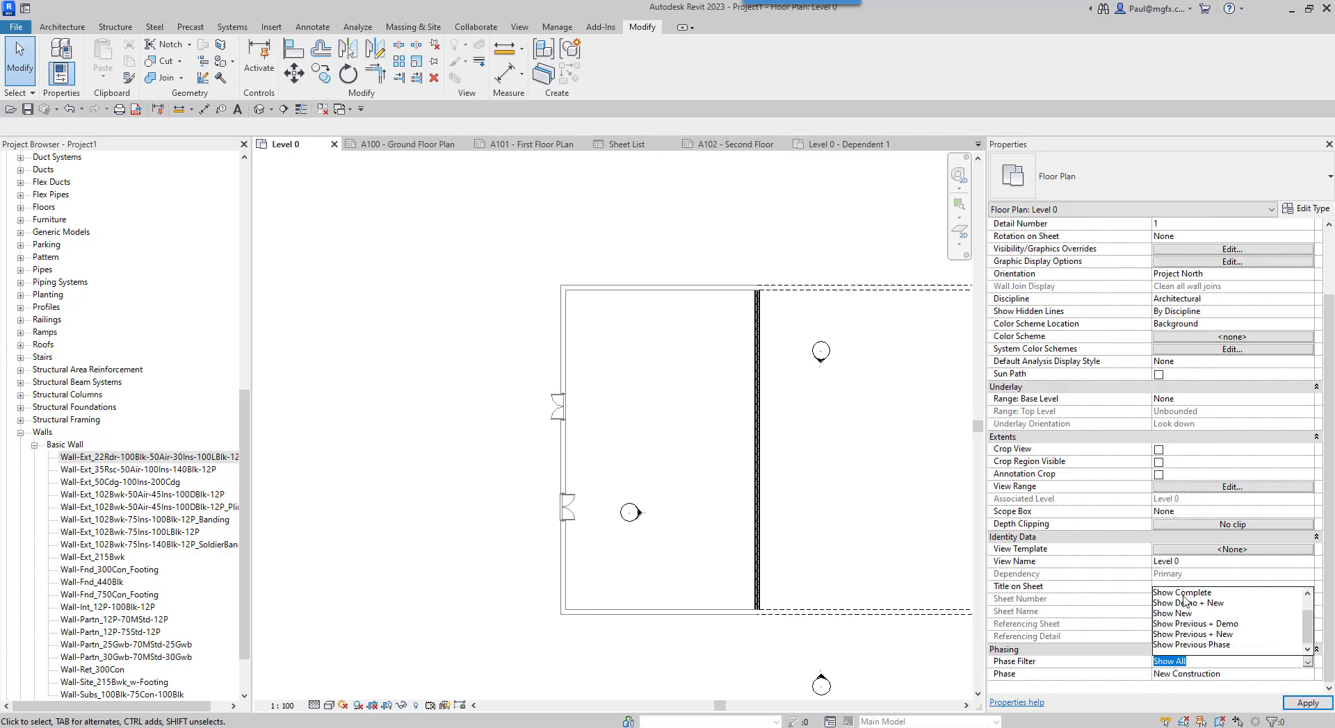
left_click(1184, 593)
scroll(711, 547, "down", 3)
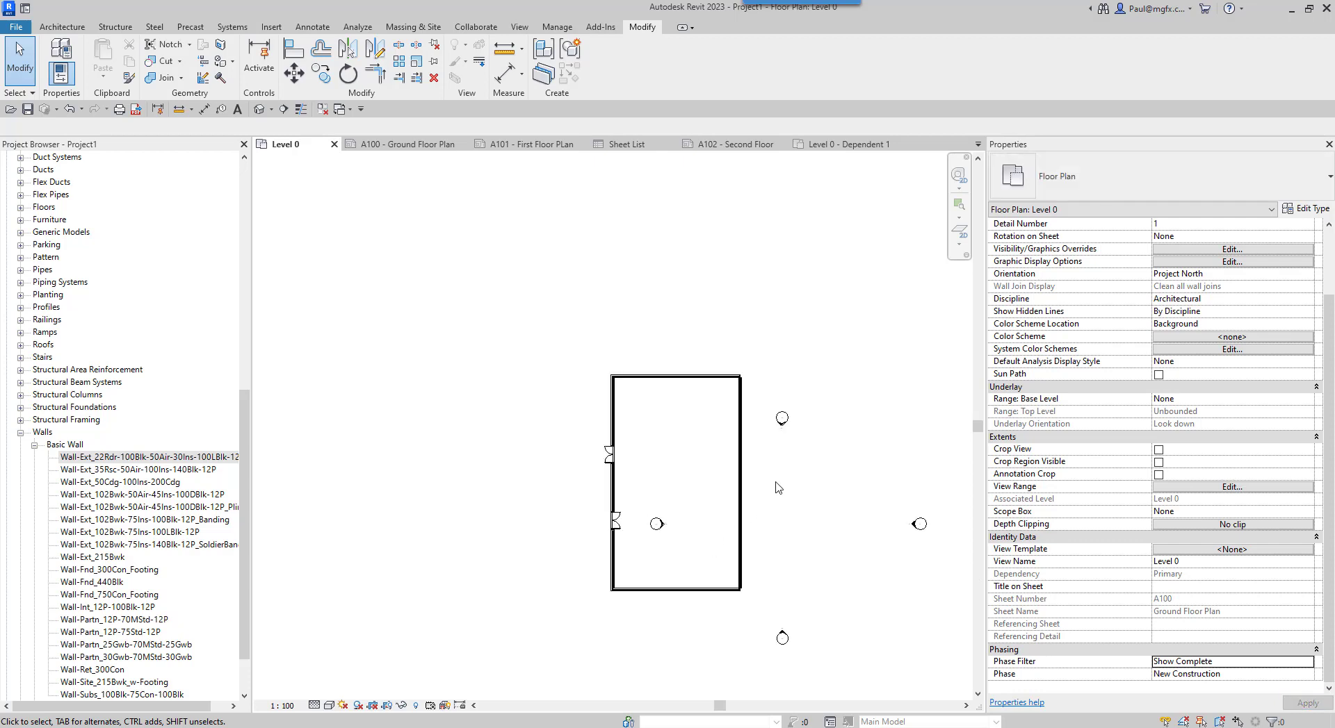
- Try to trim the remaining north wall and the new dividing wall into a corner at their north junction
scroll(775, 481, "up", 2)
scroll(692, 346, "up", 3)
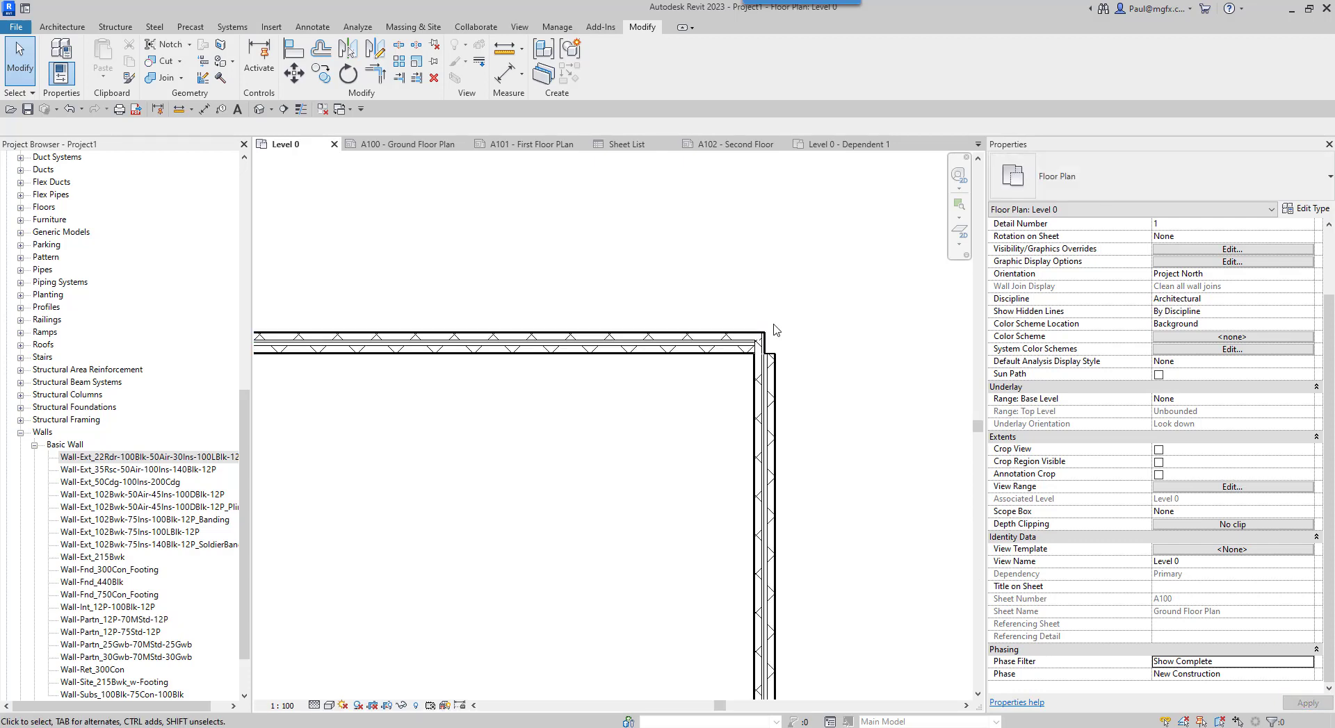
left_click(695, 351)
left_click(646, 261)
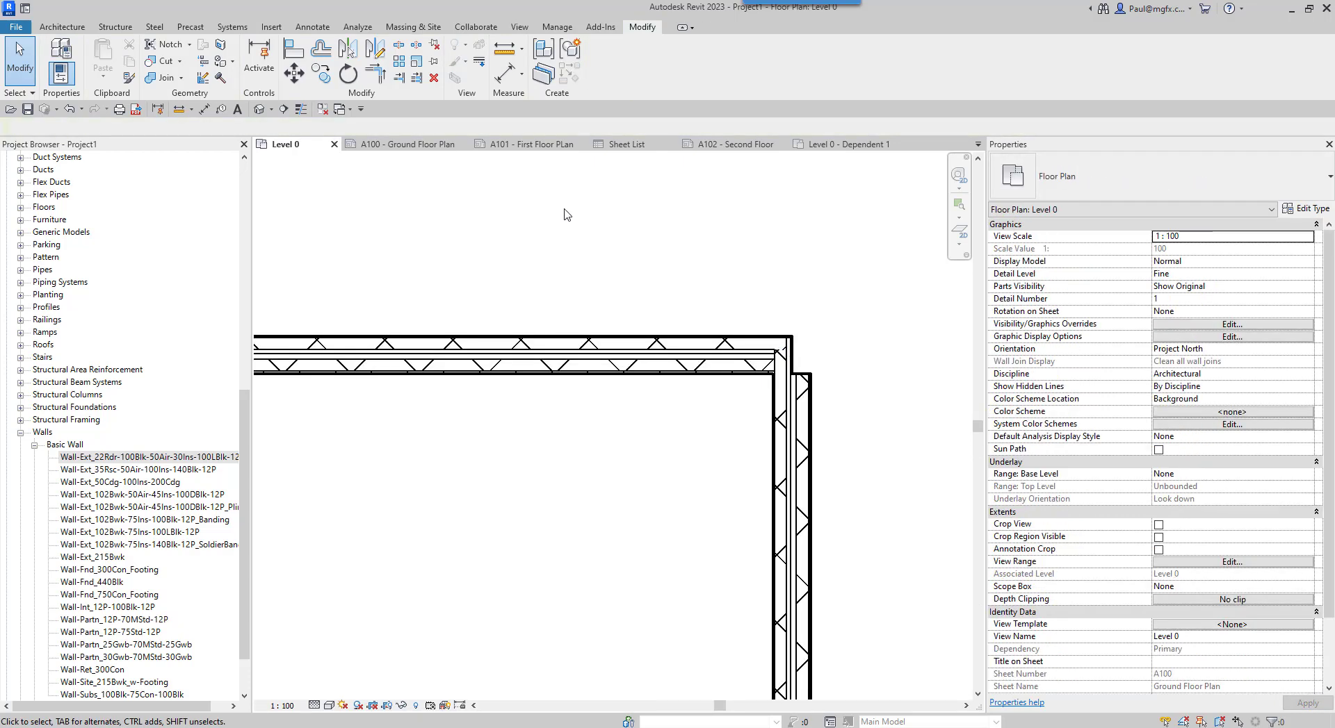
left_click(376, 72)
left_click(611, 357)
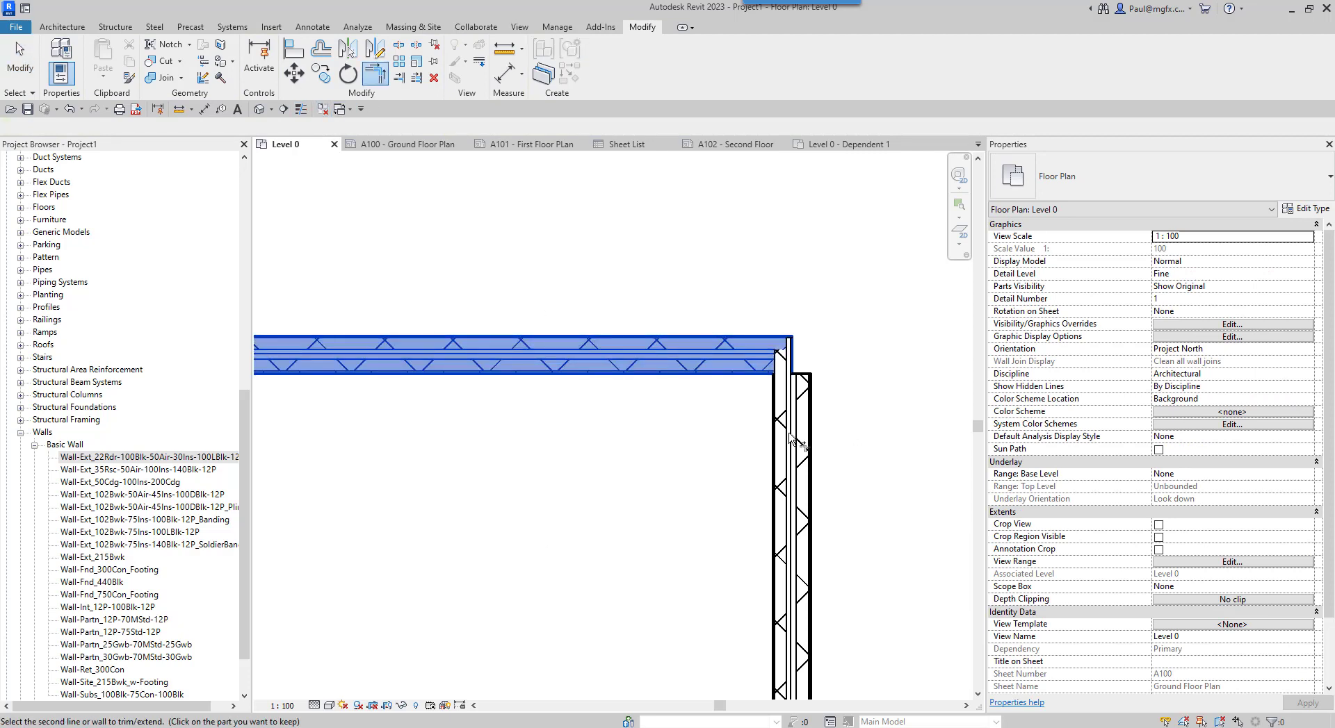
left_click(796, 438)
key("Escape")
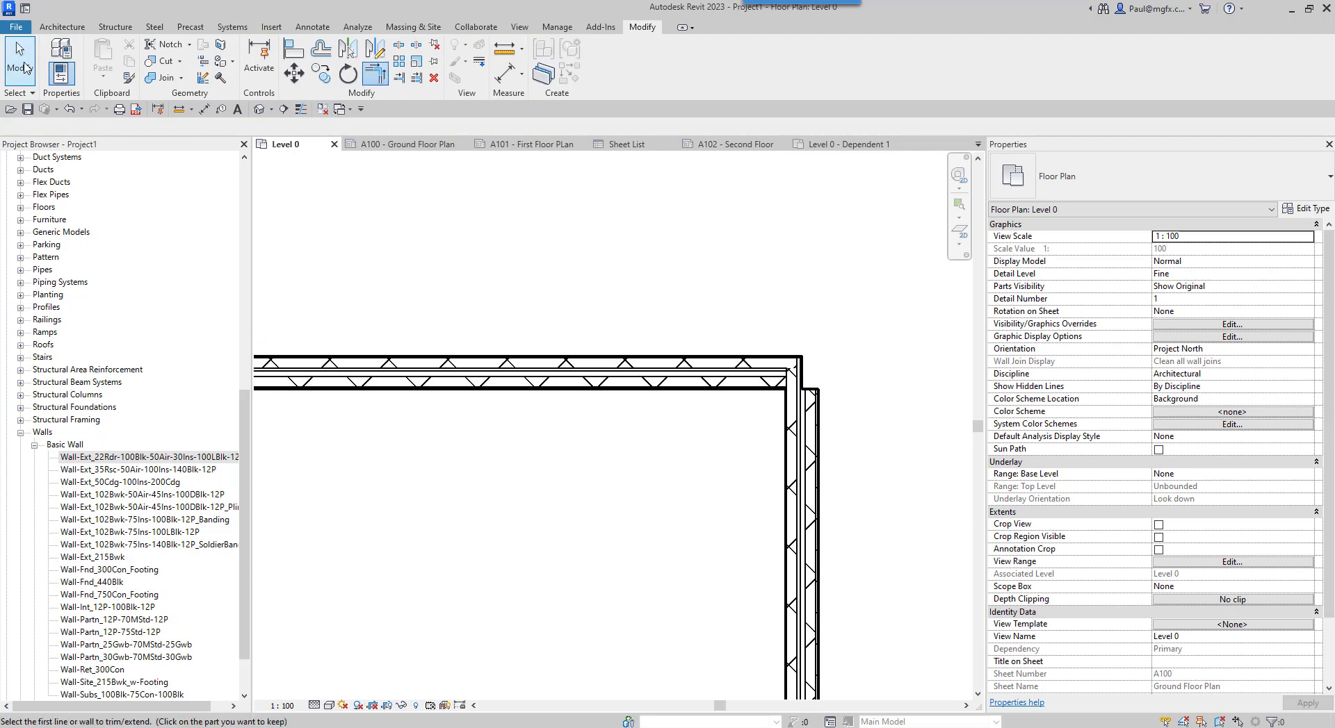
- Pull the north wall's east end back to about 420 mm from the new wall, and trim both walls into a corner
left_click(796, 376)
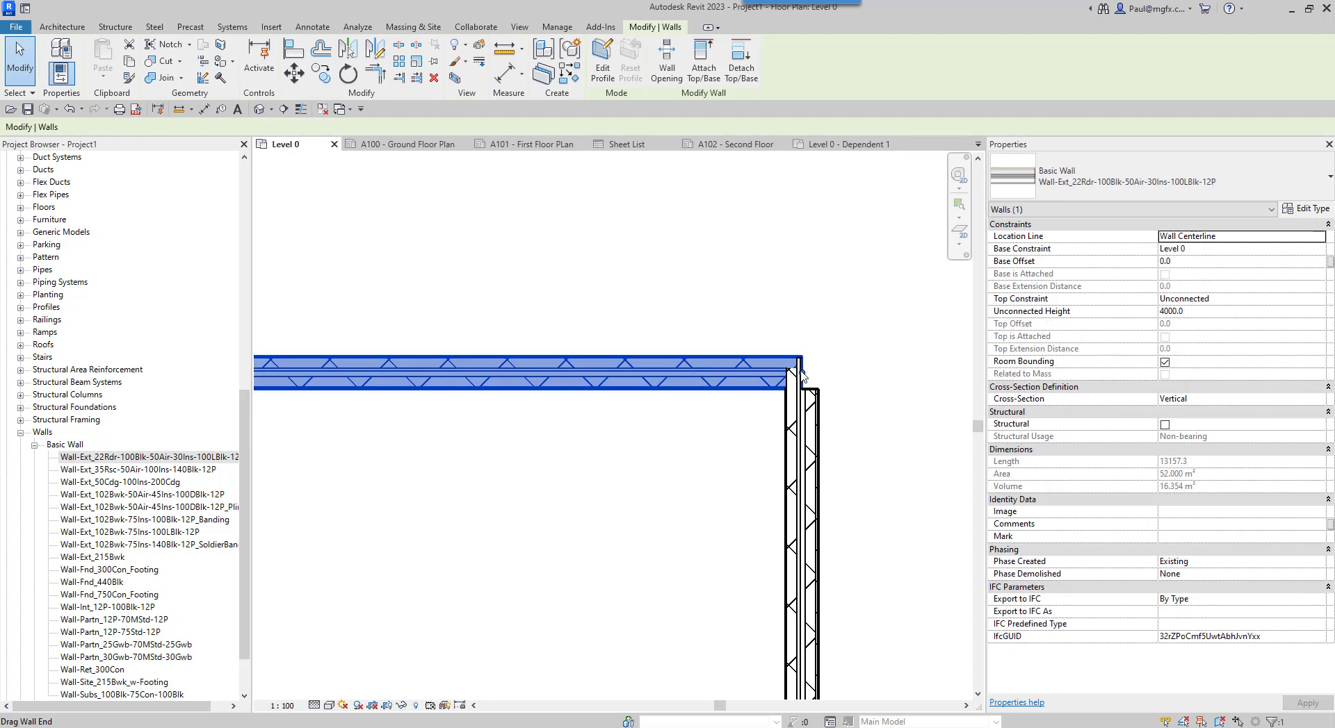
left_click_drag(801, 374, 741, 372)
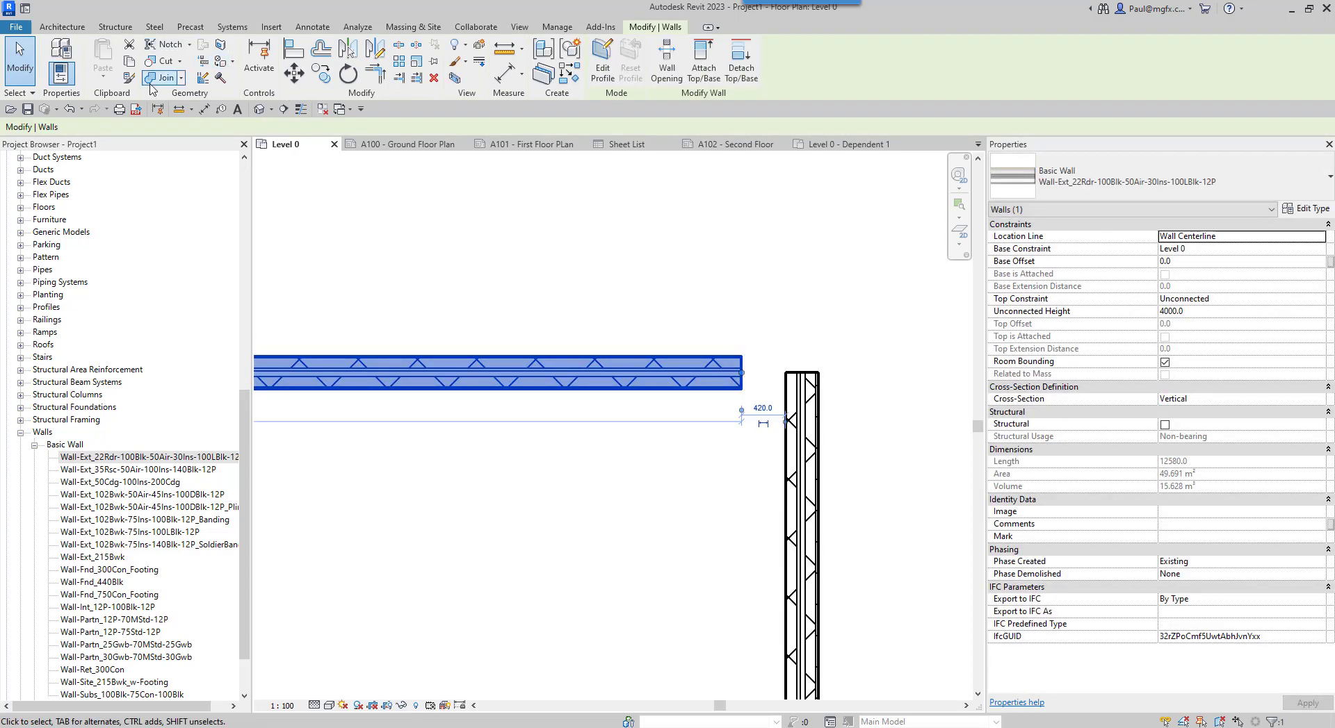
left_click(376, 74)
left_click(679, 356)
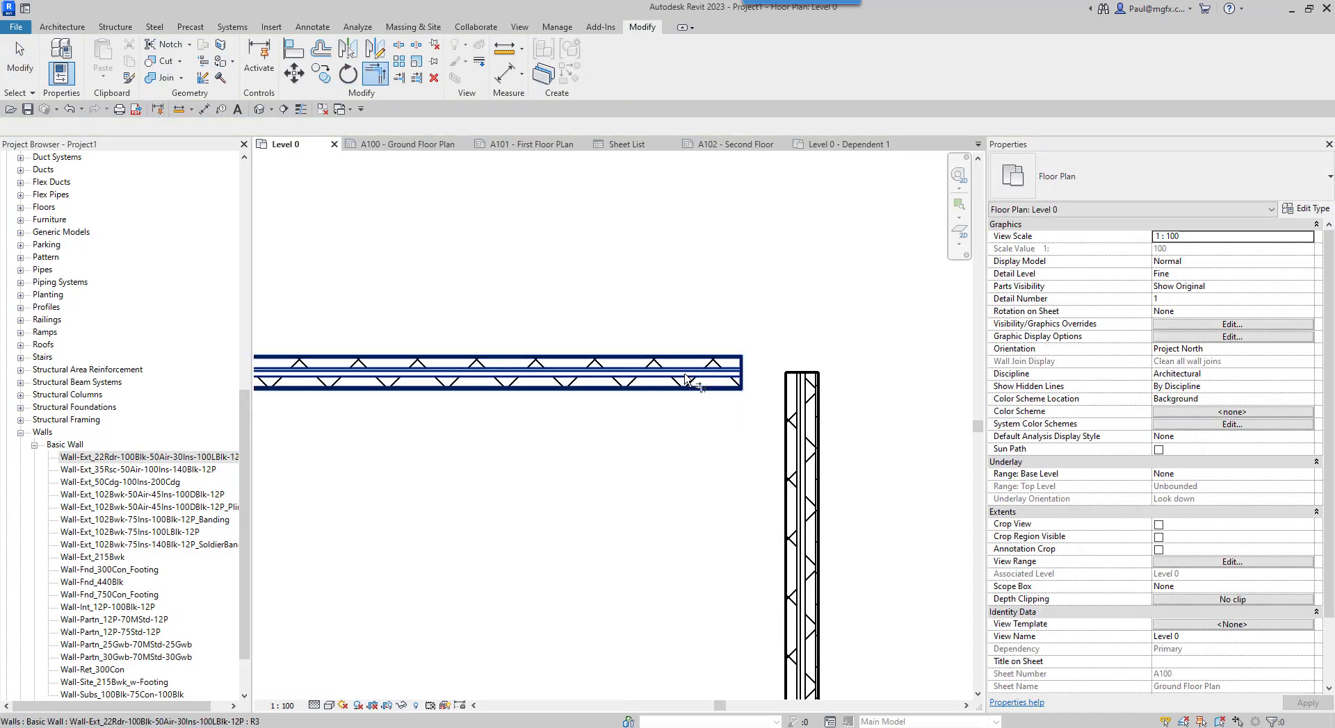
left_click(800, 410)
scroll(769, 375, "down", 2)
scroll(770, 375, "down", 3)
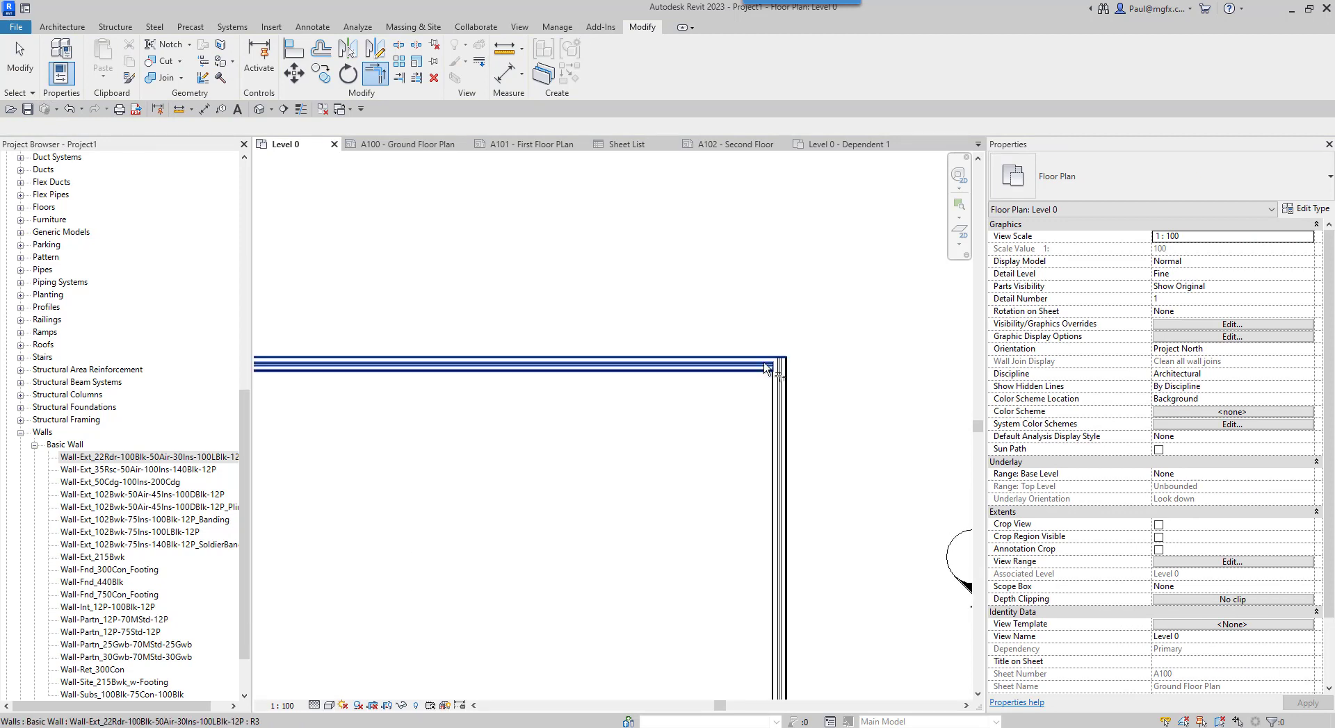
scroll(789, 533, "up", 4)
key("Escape")
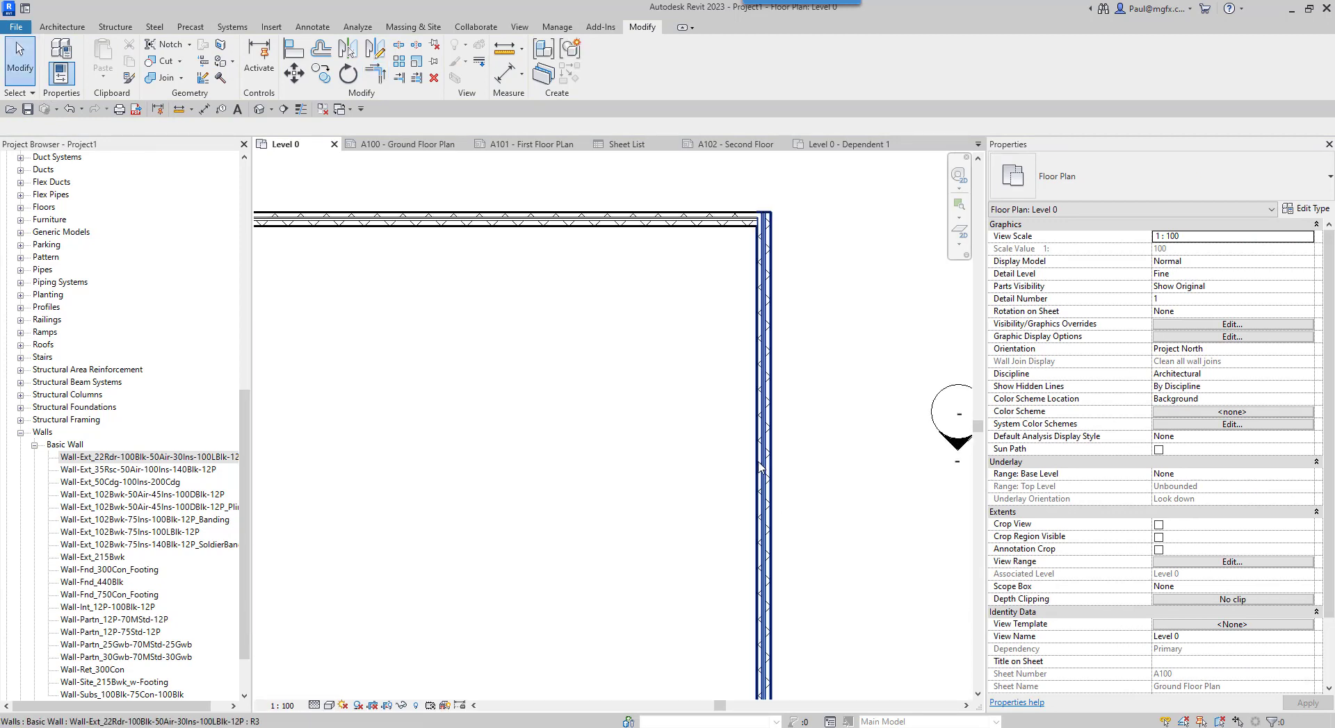
- Flip the new dividing wall so its exterior and interior sides swap
left_click(760, 379)
scroll(759, 368, "down", 5)
scroll(780, 524, "up", 3)
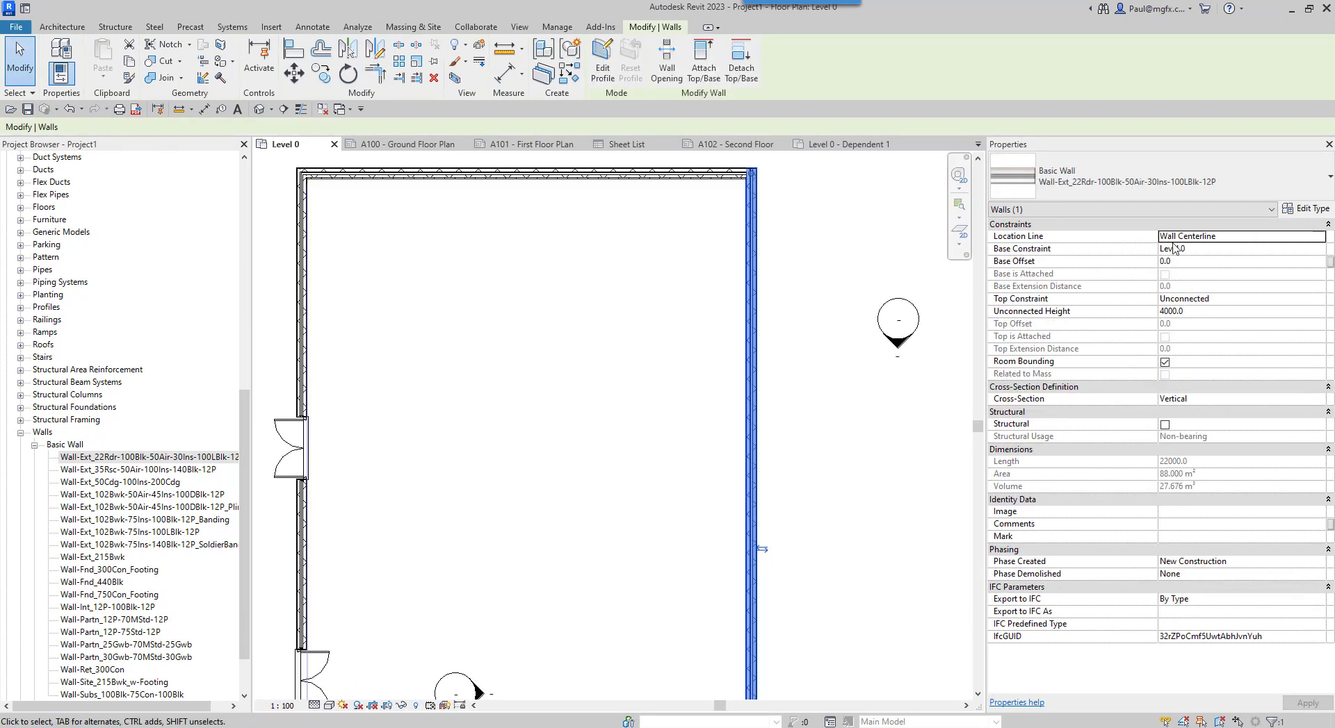
left_click(763, 547)
left_click(850, 501)
- Try to trim the new dividing wall and the remaining south wall into a corner at their south junction
scroll(855, 499, "down", 1)
middle_click_drag(854, 499, 835, 335)
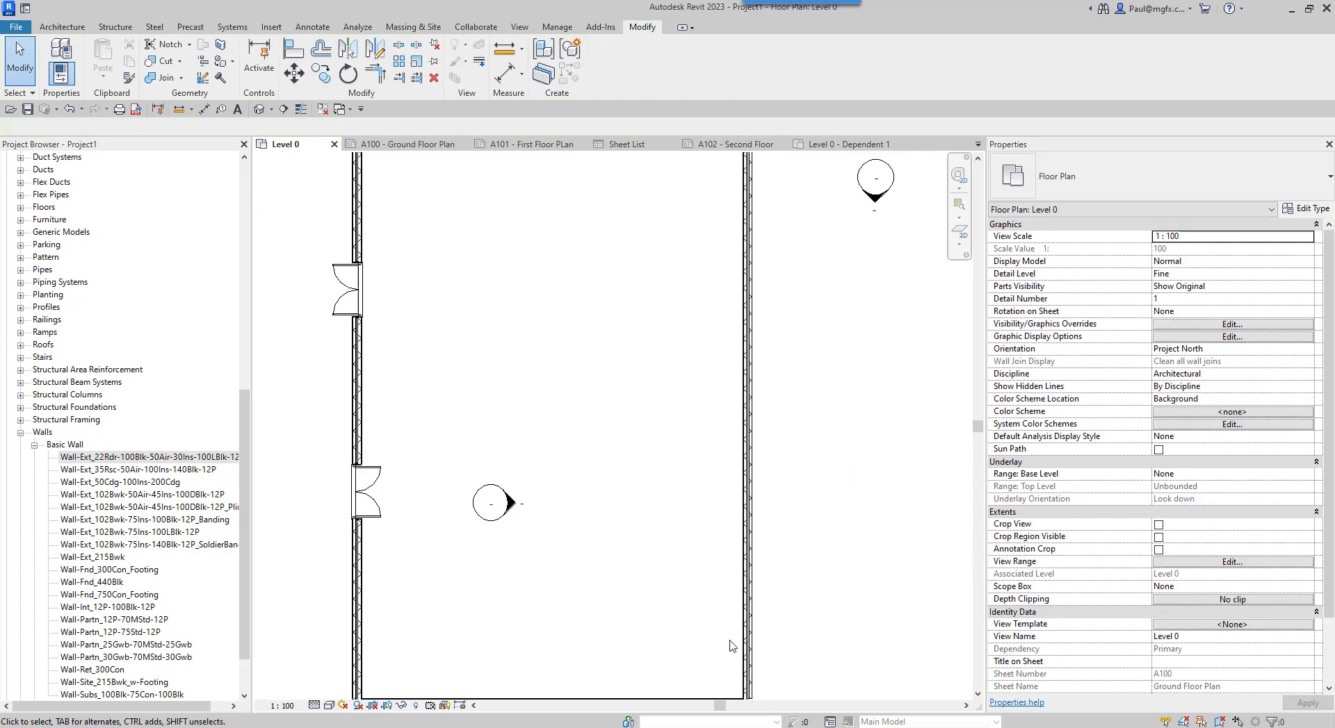
middle_click_drag(728, 571, 734, 336)
scroll(702, 428, "up", 6)
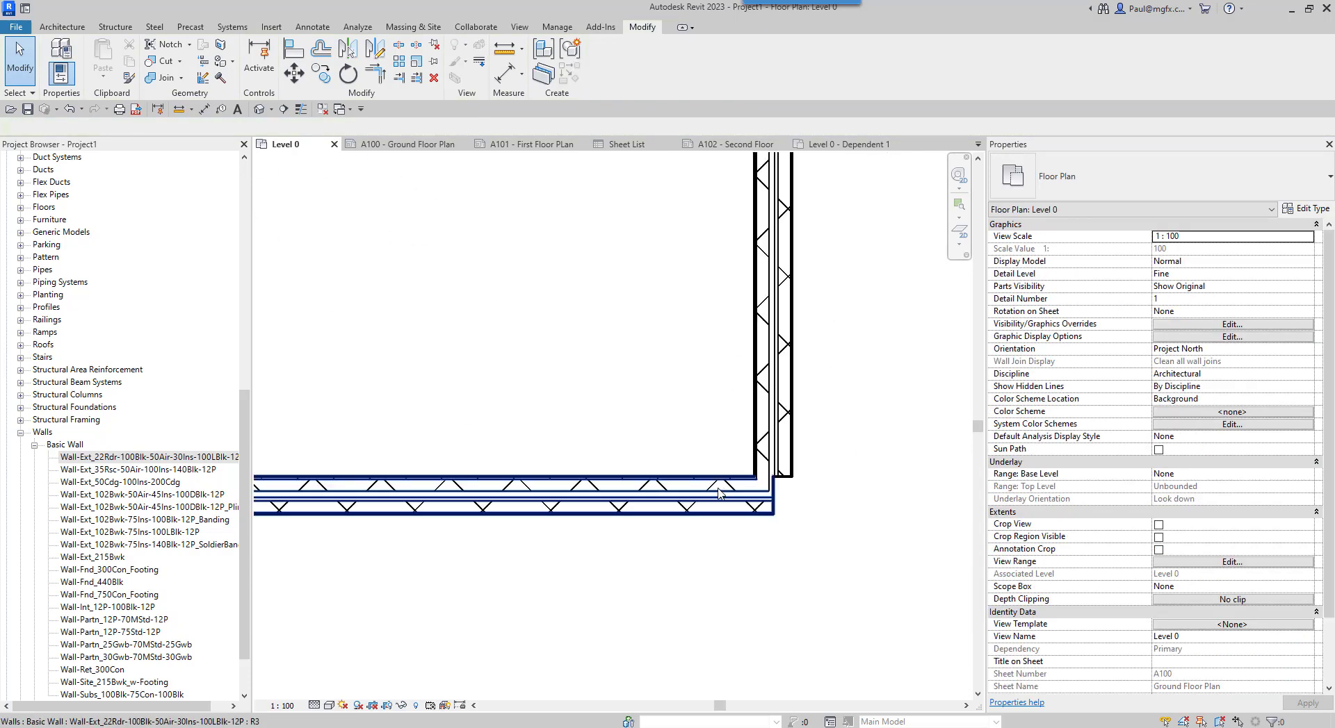
left_click(375, 73)
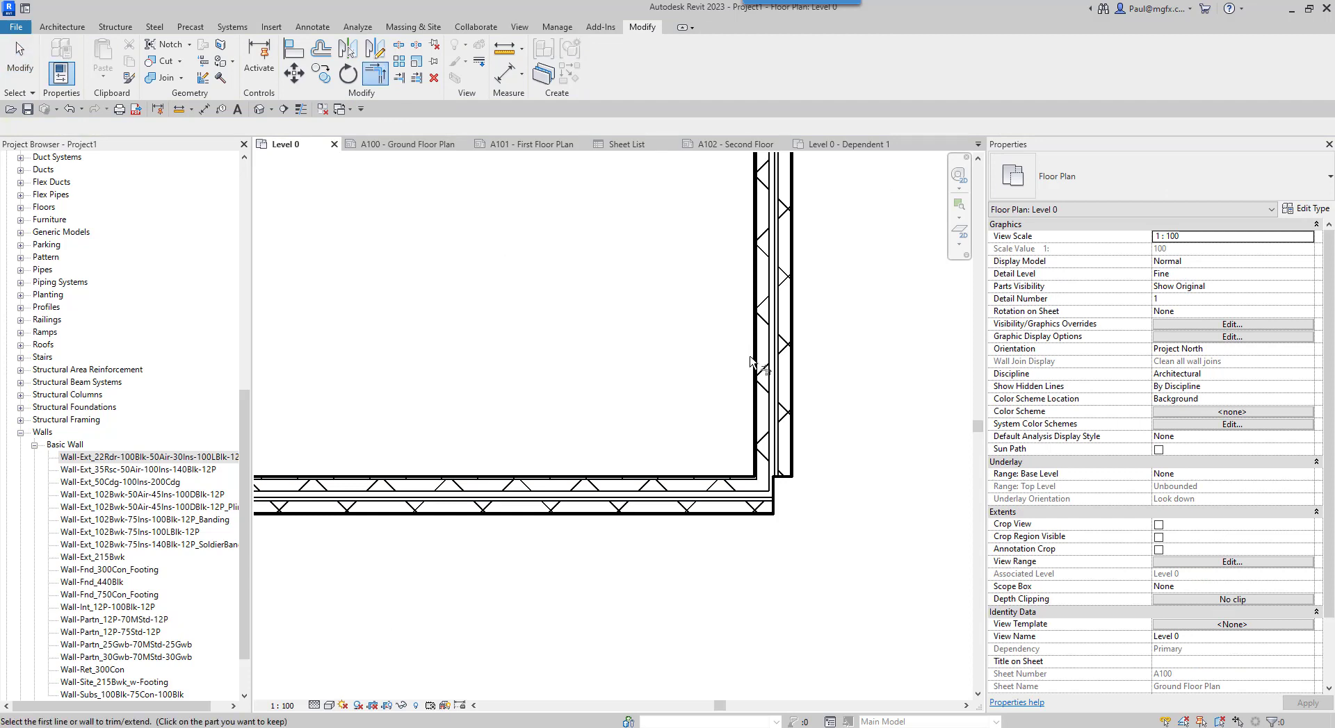
left_click(759, 362)
left_click(682, 494)
key("Escape")
key("Escape")
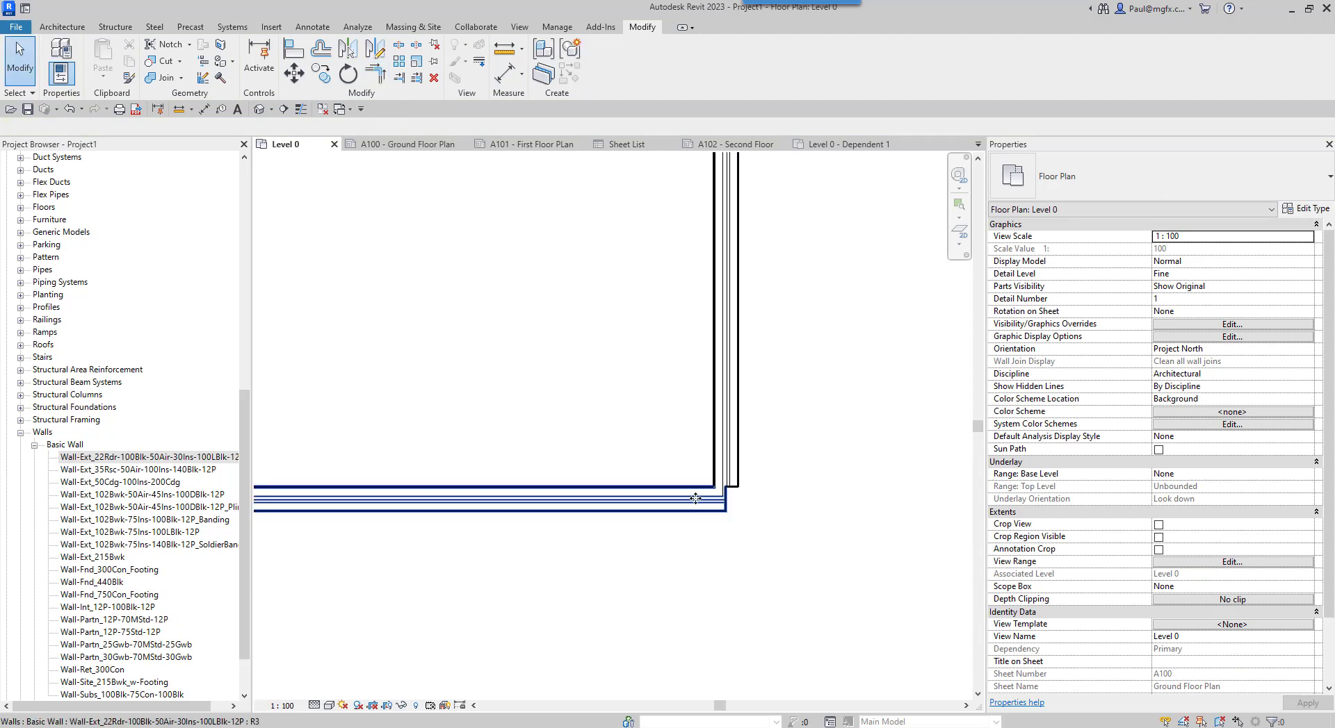
- Pull the south wall's east end back to about 800 mm from the new wall, and trim both walls into a corner
left_click(721, 503)
left_click_drag(723, 506, 651, 501)
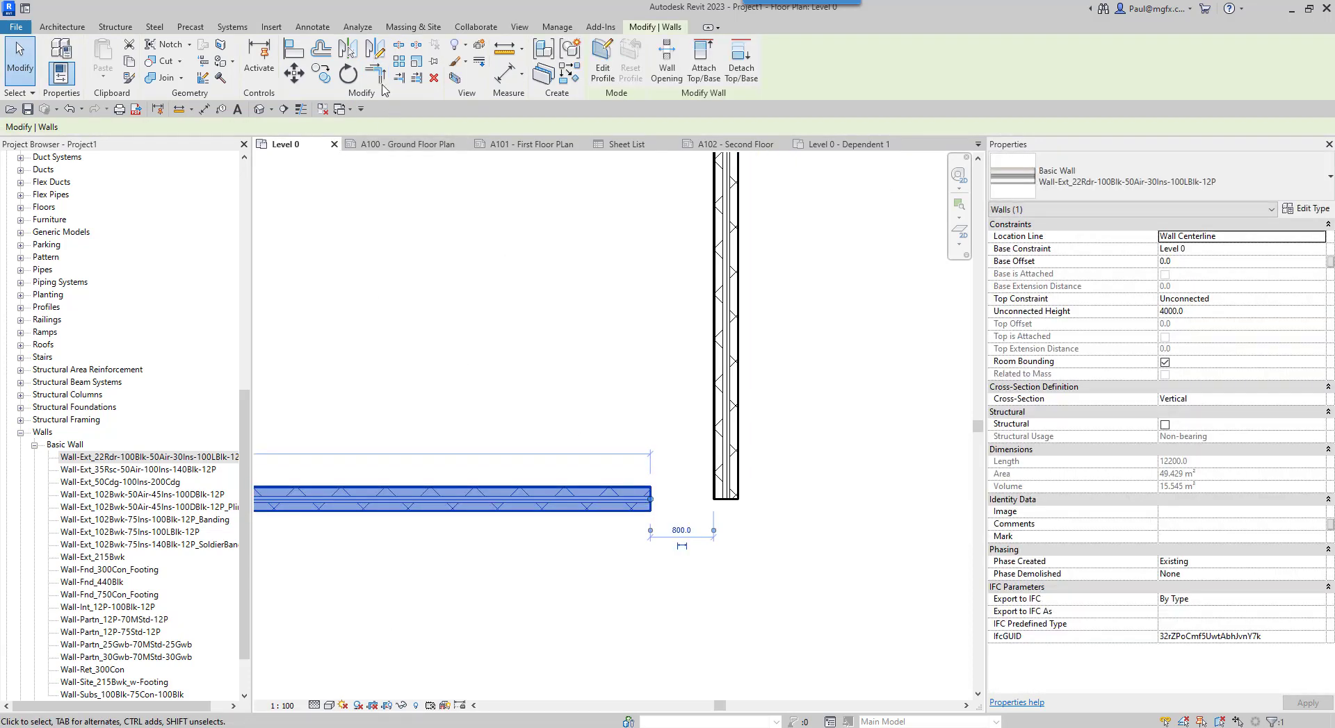
left_click(375, 73)
left_click(606, 492)
left_click(725, 445)
scroll(599, 556, "down", 3)
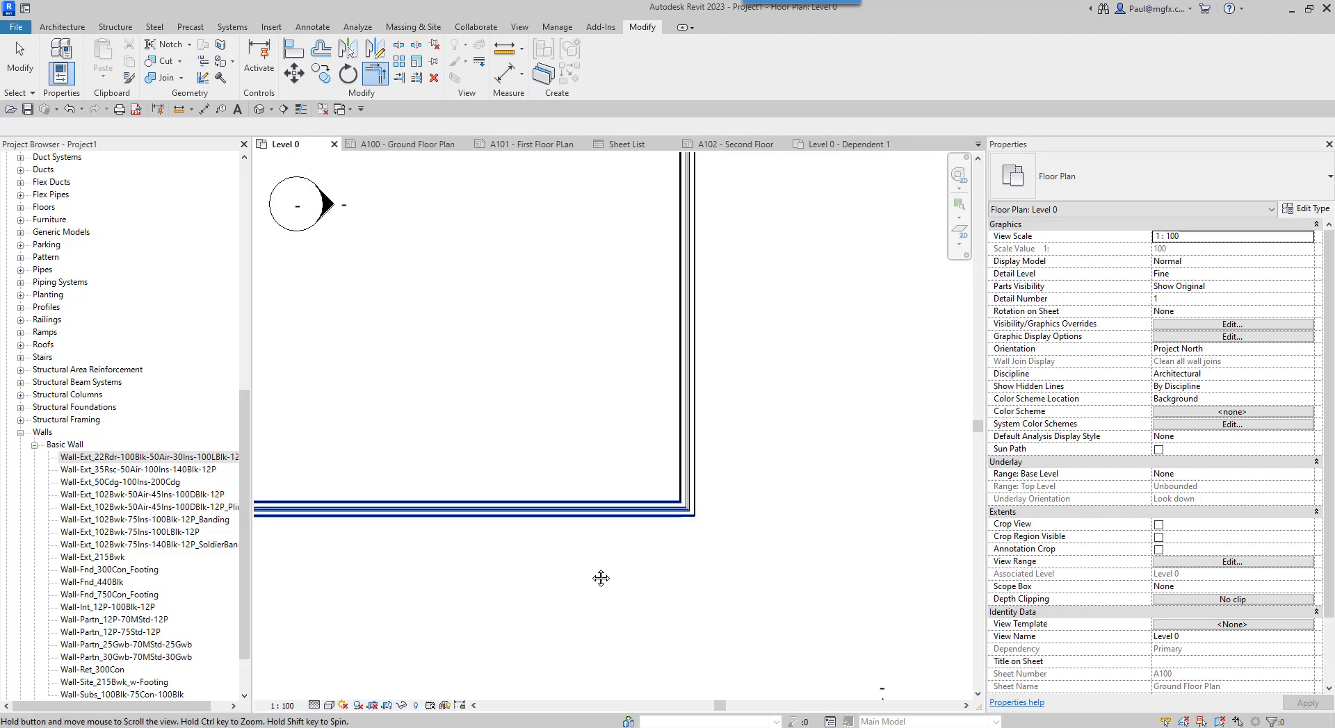
key("Escape")
key("Escape")
- Set the Level 0 view's phase filter to Show All
scroll(1209, 625, "down", 3)
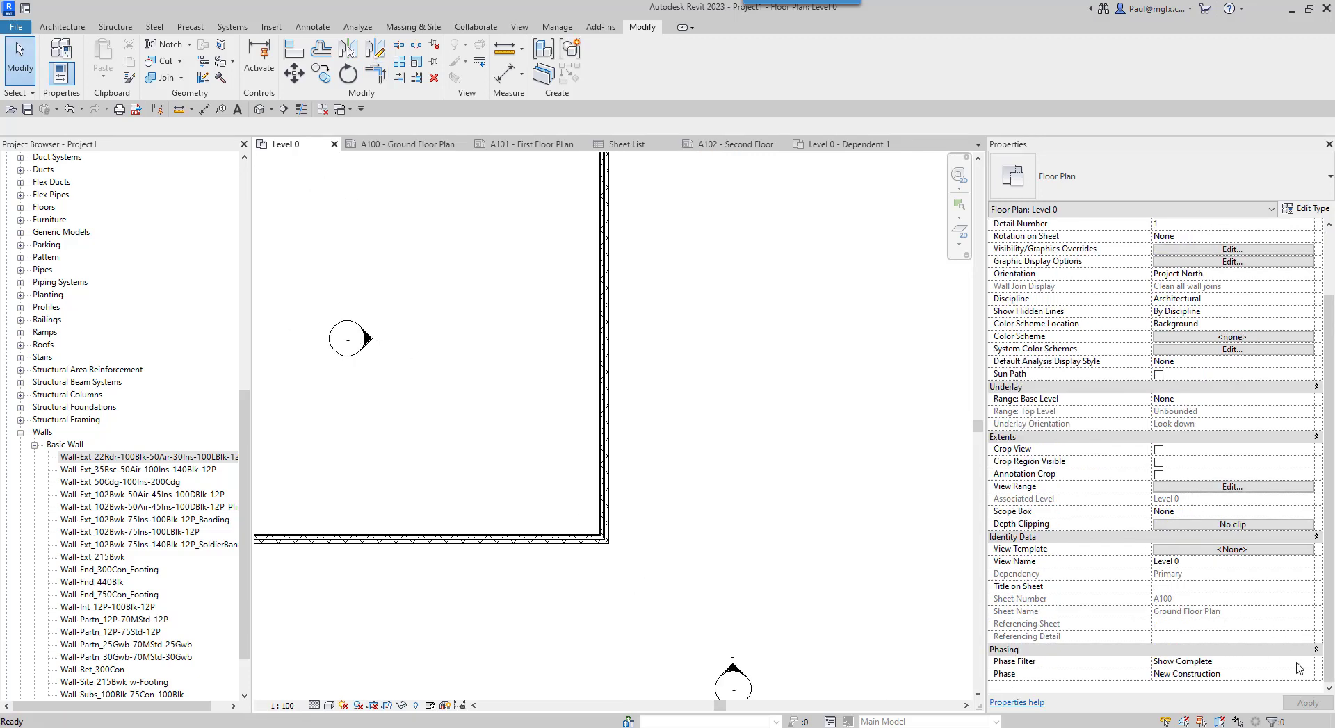
left_click(1279, 661)
left_click(1307, 662)
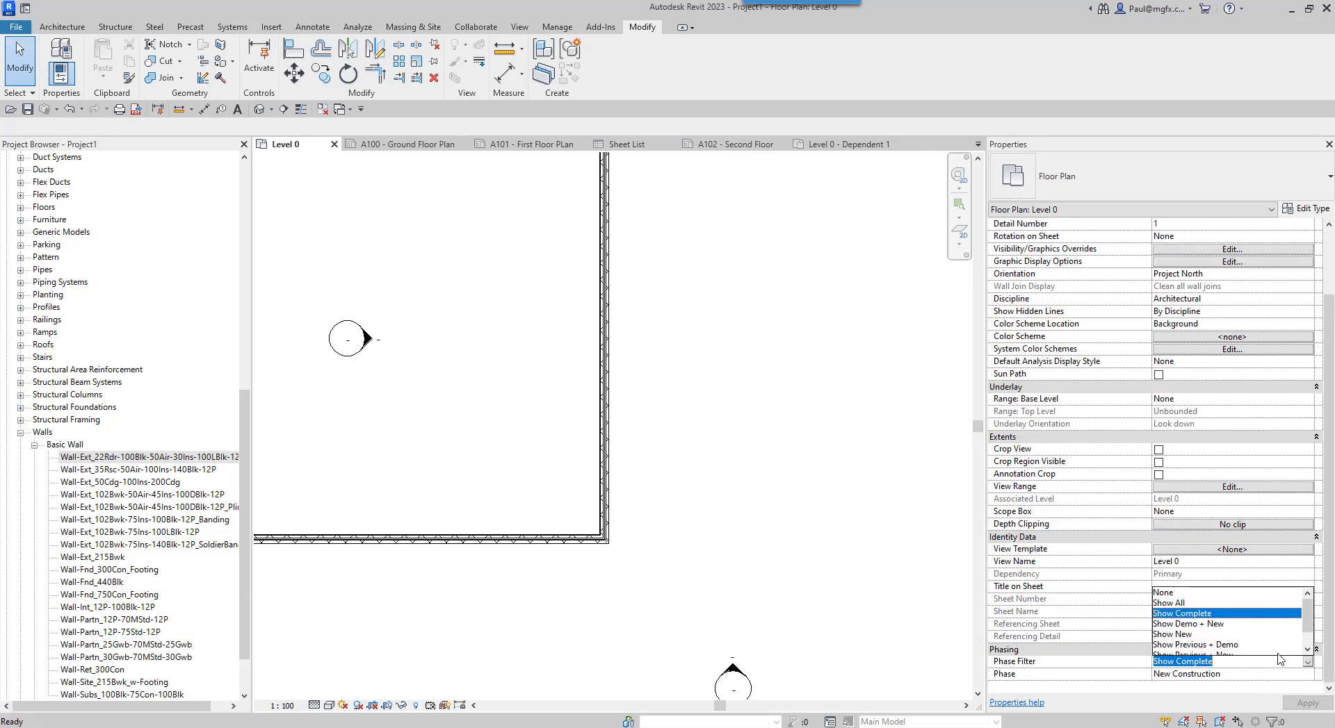
left_click(1167, 603)
scroll(695, 548, "down", 2)
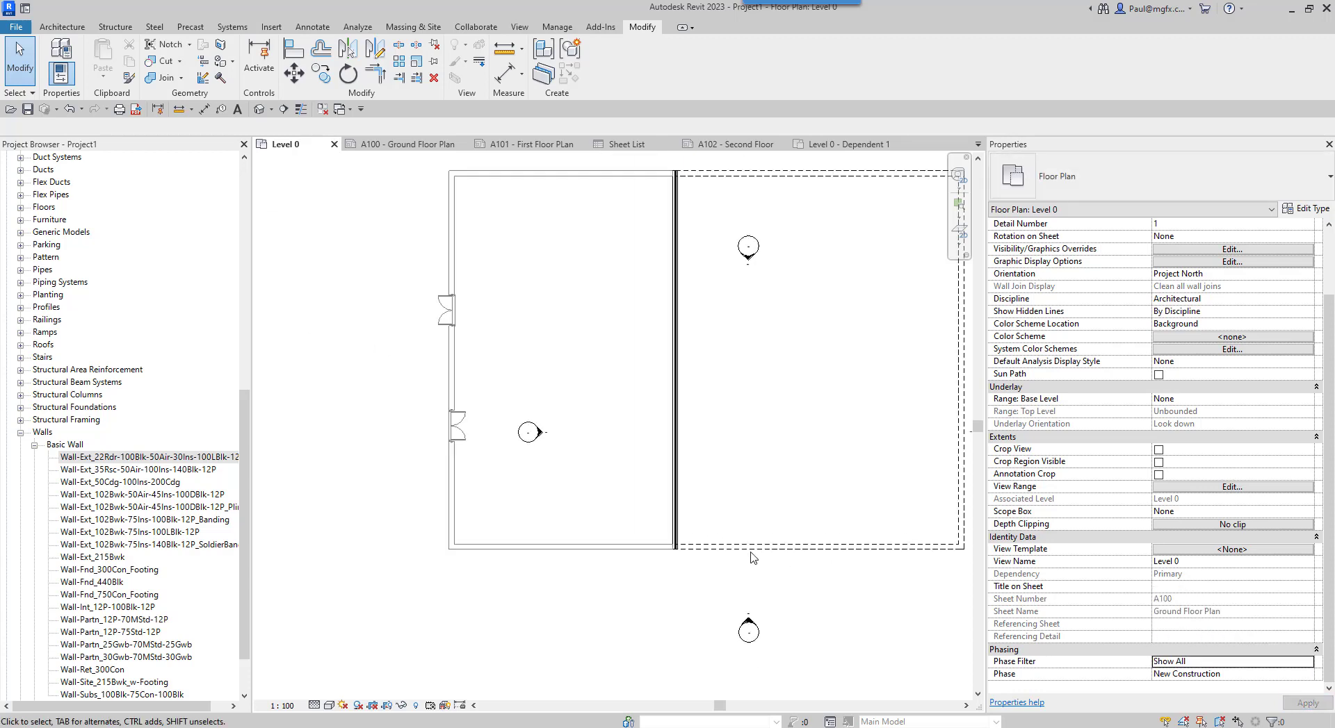
- Try to pull the demolished south wall's west end back to the east face of the new dividing wall
scroll(670, 531, "up", 3)
scroll(670, 534, "up", 5)
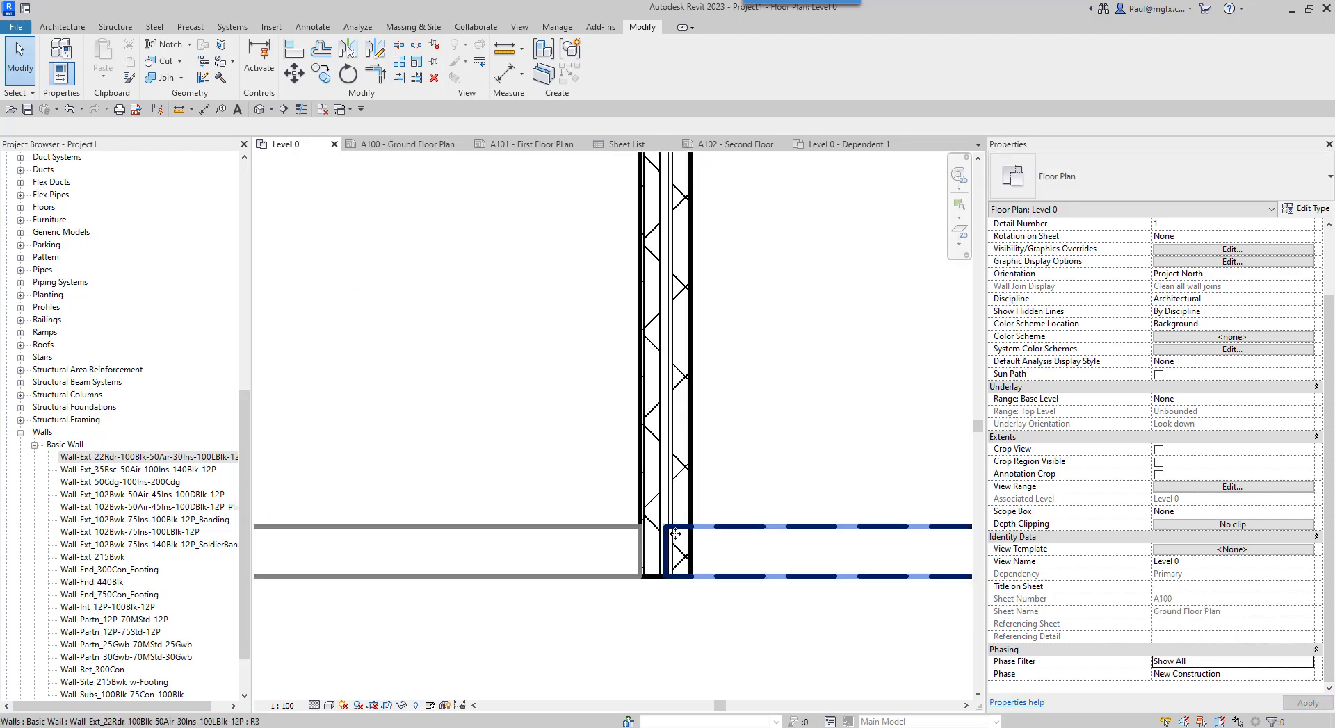
left_click(686, 560)
key("r")
key("s")
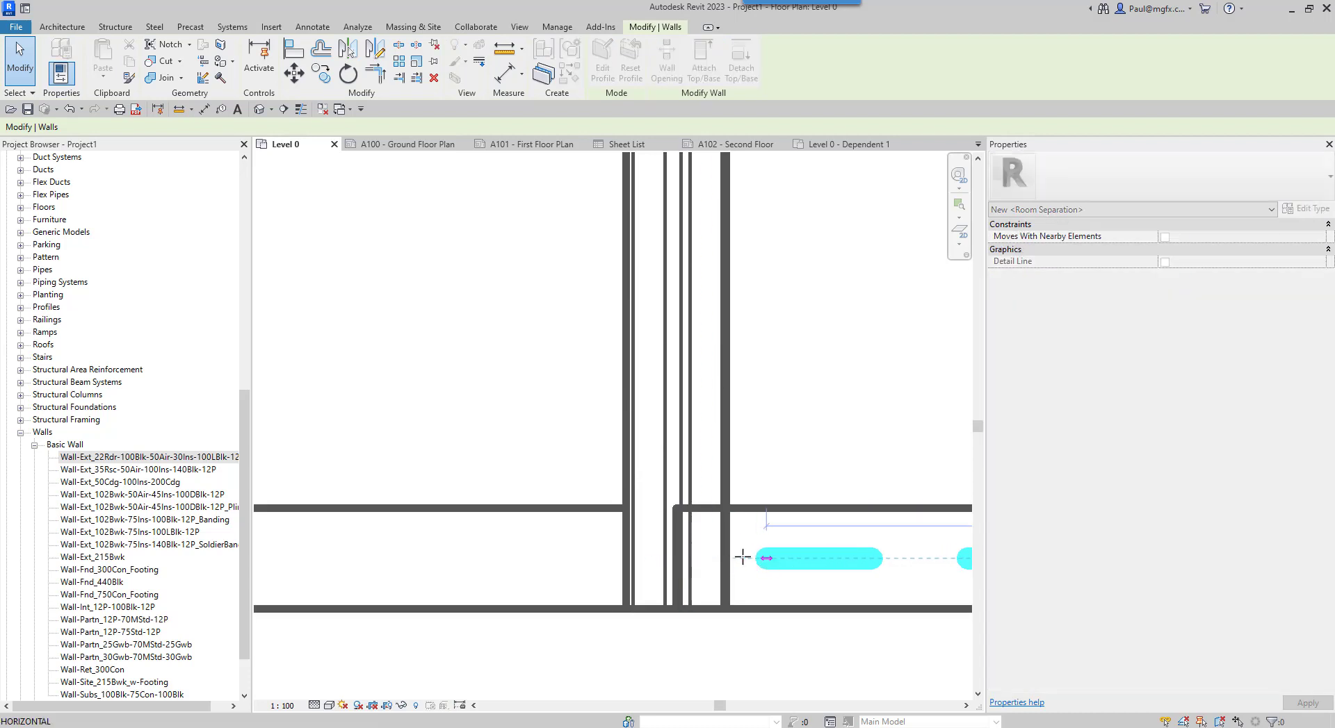
left_click_drag(725, 557, 723, 557)
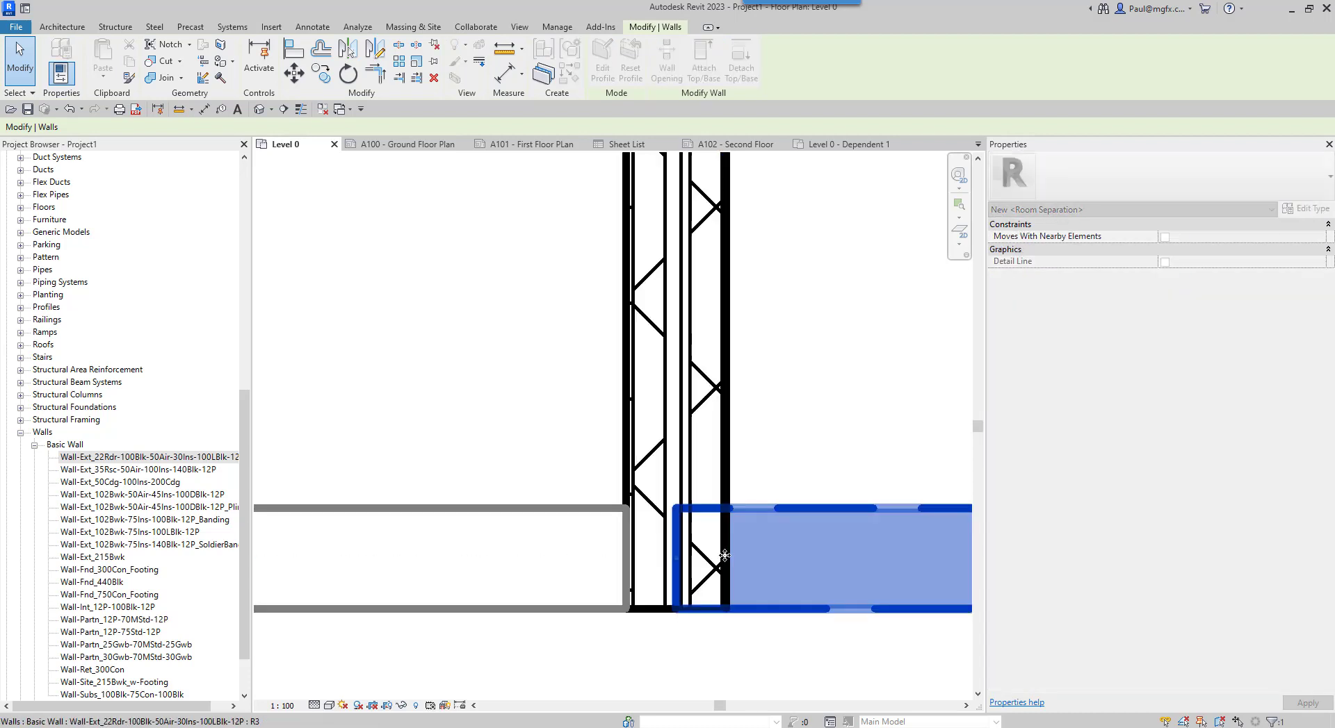
scroll(680, 516, "down", 2)
left_click(646, 573)
- Examine the new dividing wall's junctions with the existing and demolished walls across the Level 0 plan
scroll(645, 572, "down", 2)
scroll(717, 582, "down", 4)
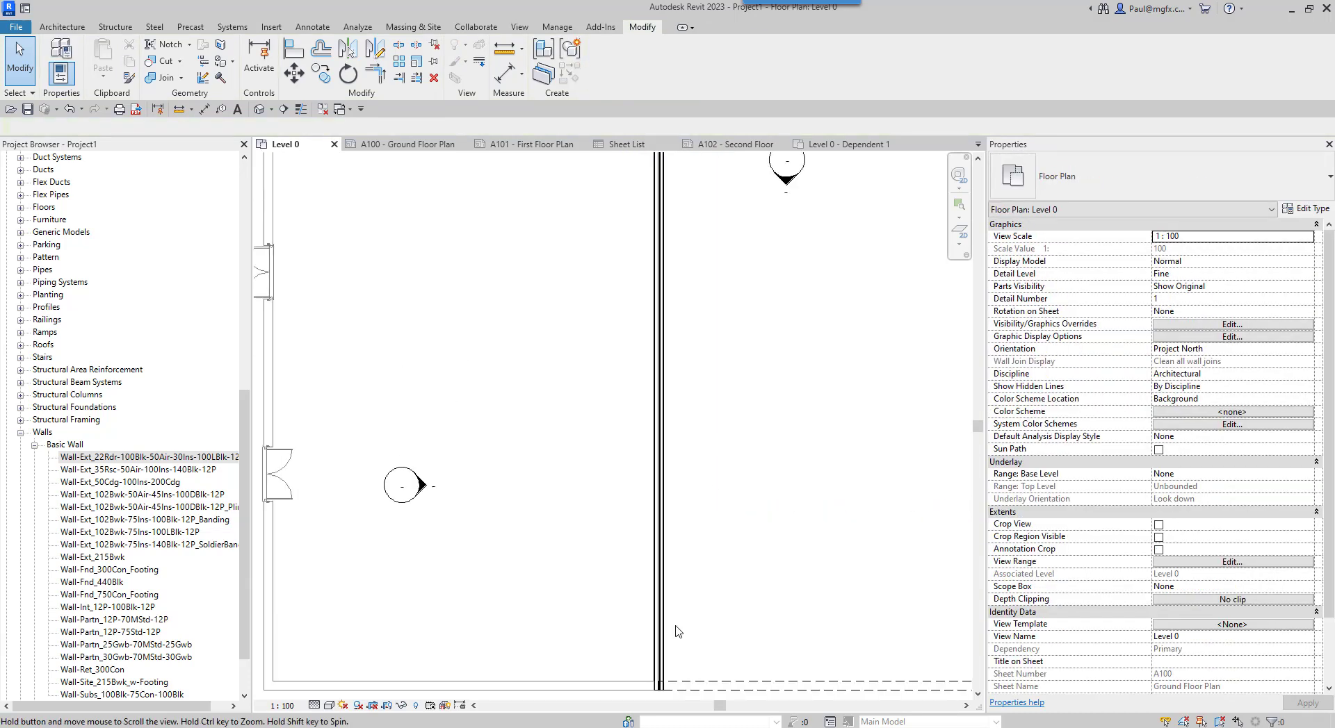
scroll(675, 394, "up", 3)
scroll(702, 383, "up", 3)
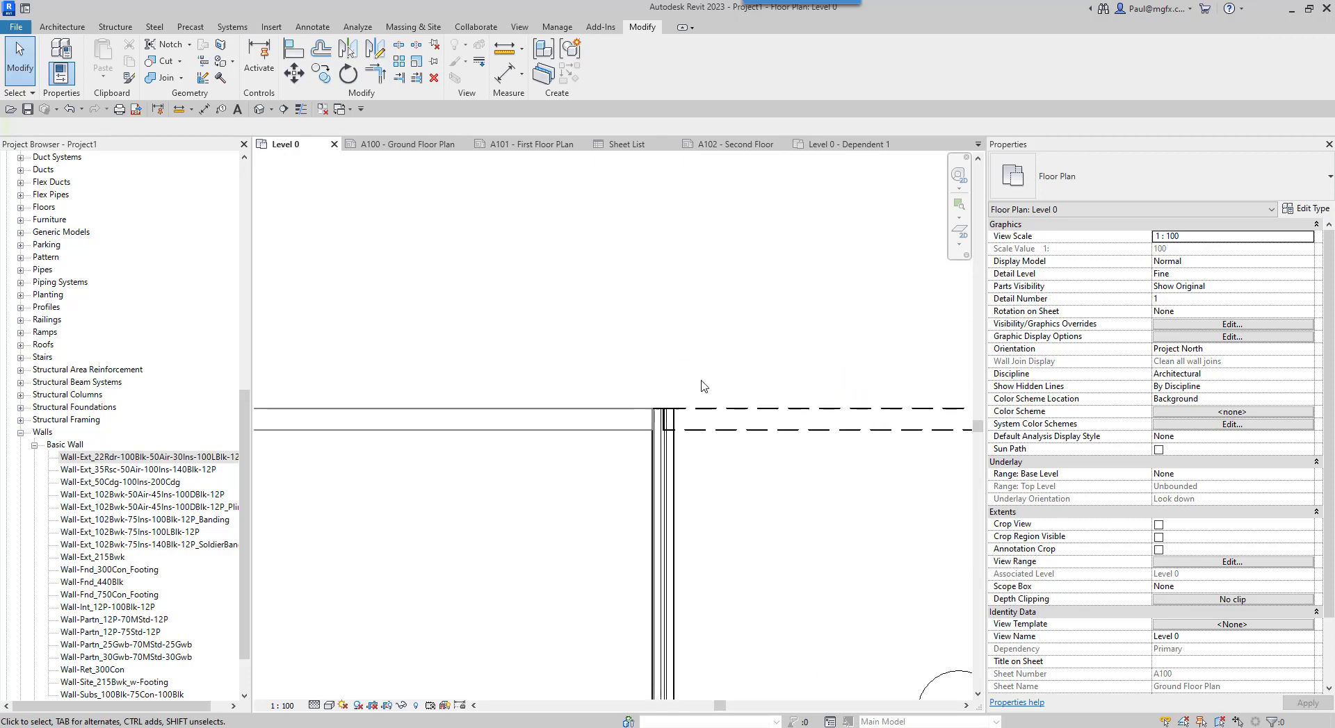
scroll(684, 452, "down", 5)
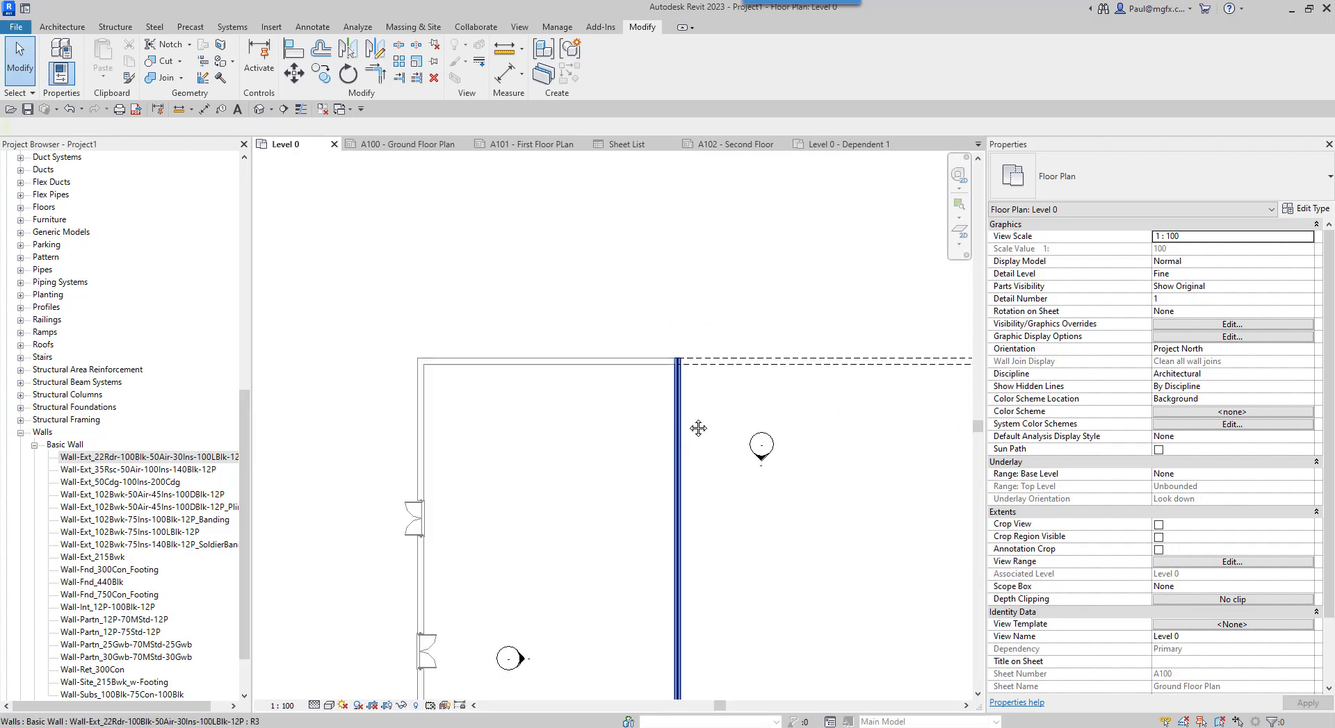
scroll(650, 362, "up", 2)
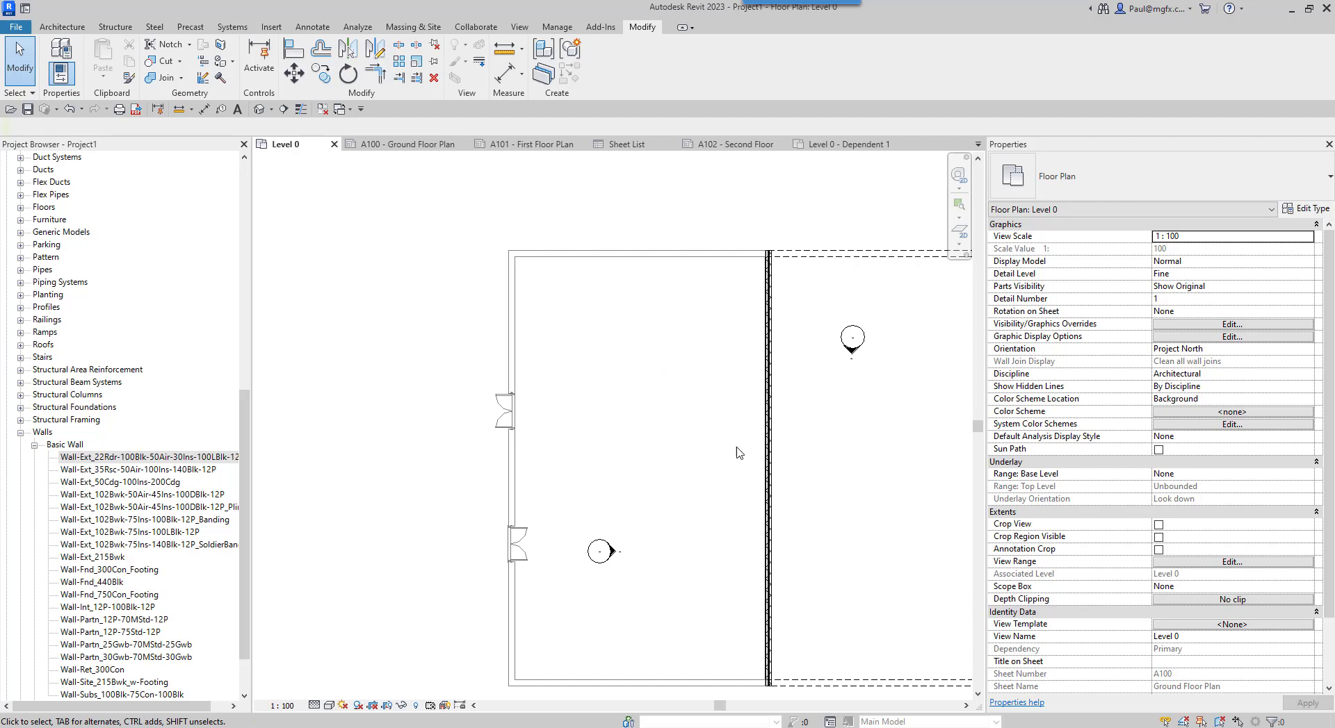
scroll(723, 415, "down", 1)
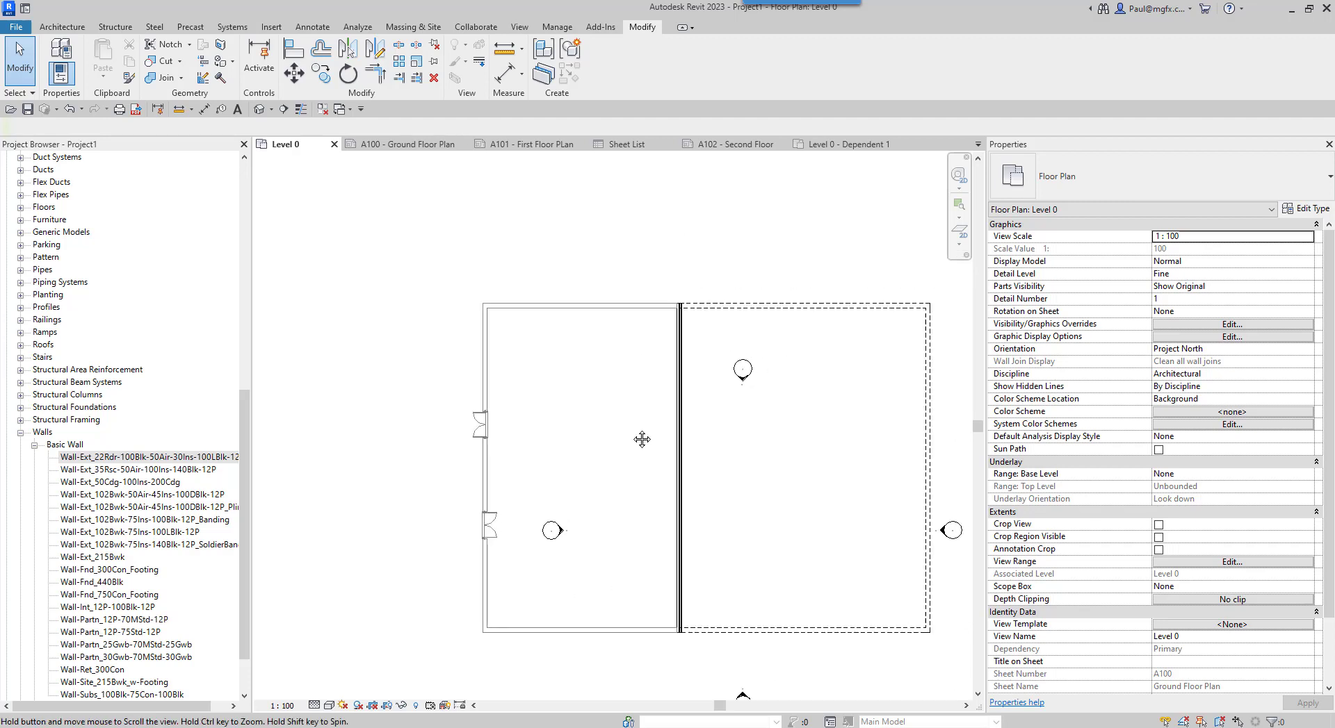
scroll(765, 435, "down", 1)
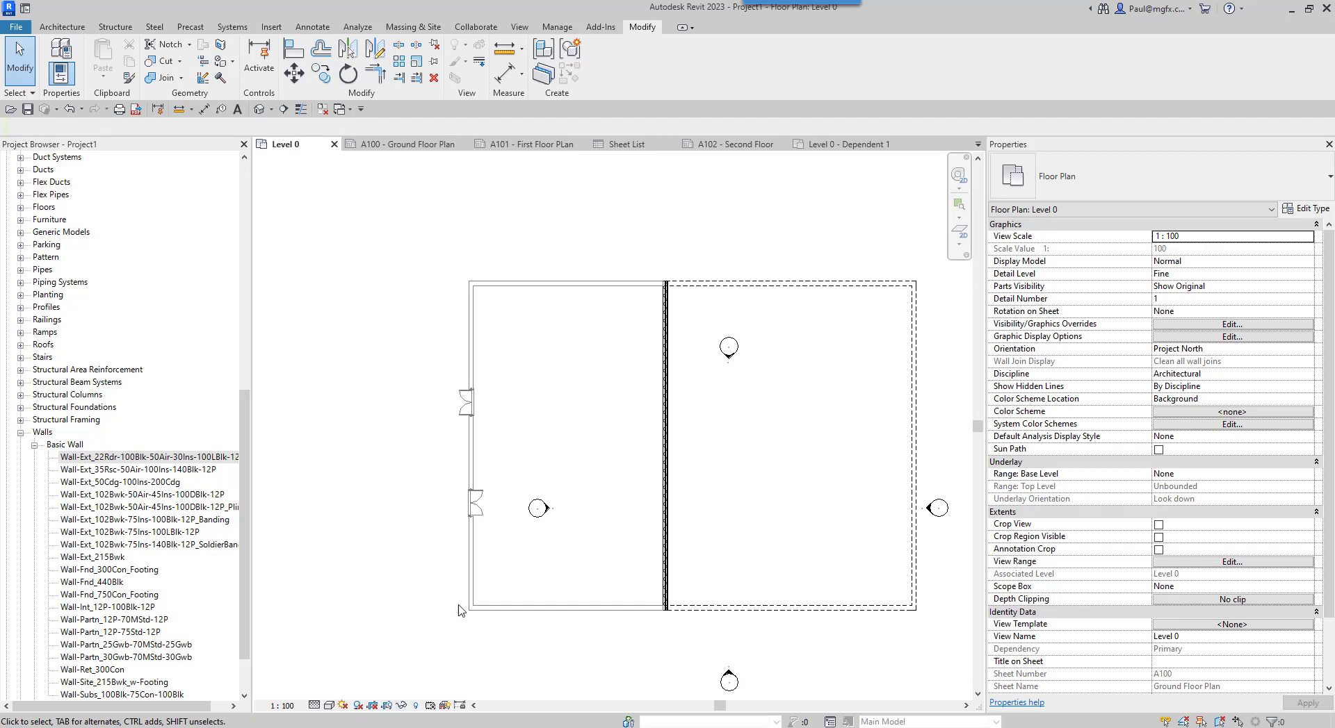
scroll(1260, 622, "down", 2)
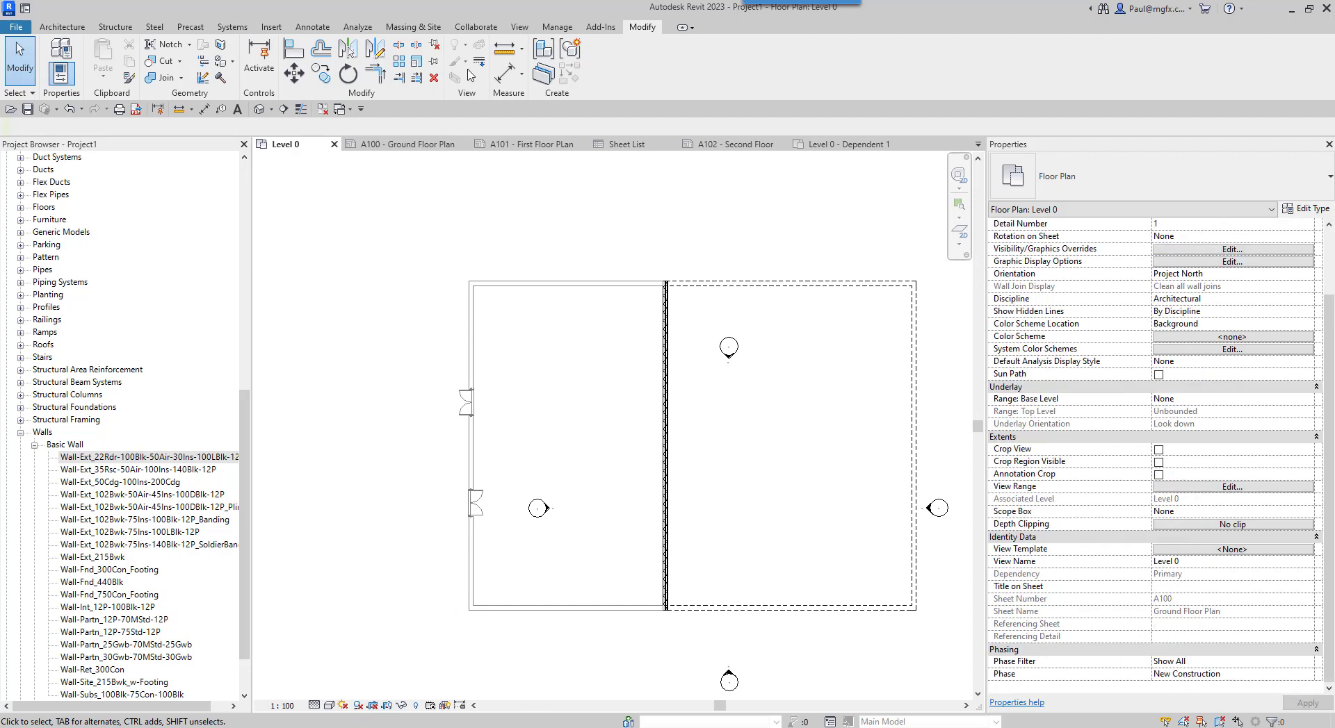
- In the phasing graphic overrides, set the foreground colour of the Demolished status's cut pattern to red
left_click(553, 28)
left_click(1035, 86)
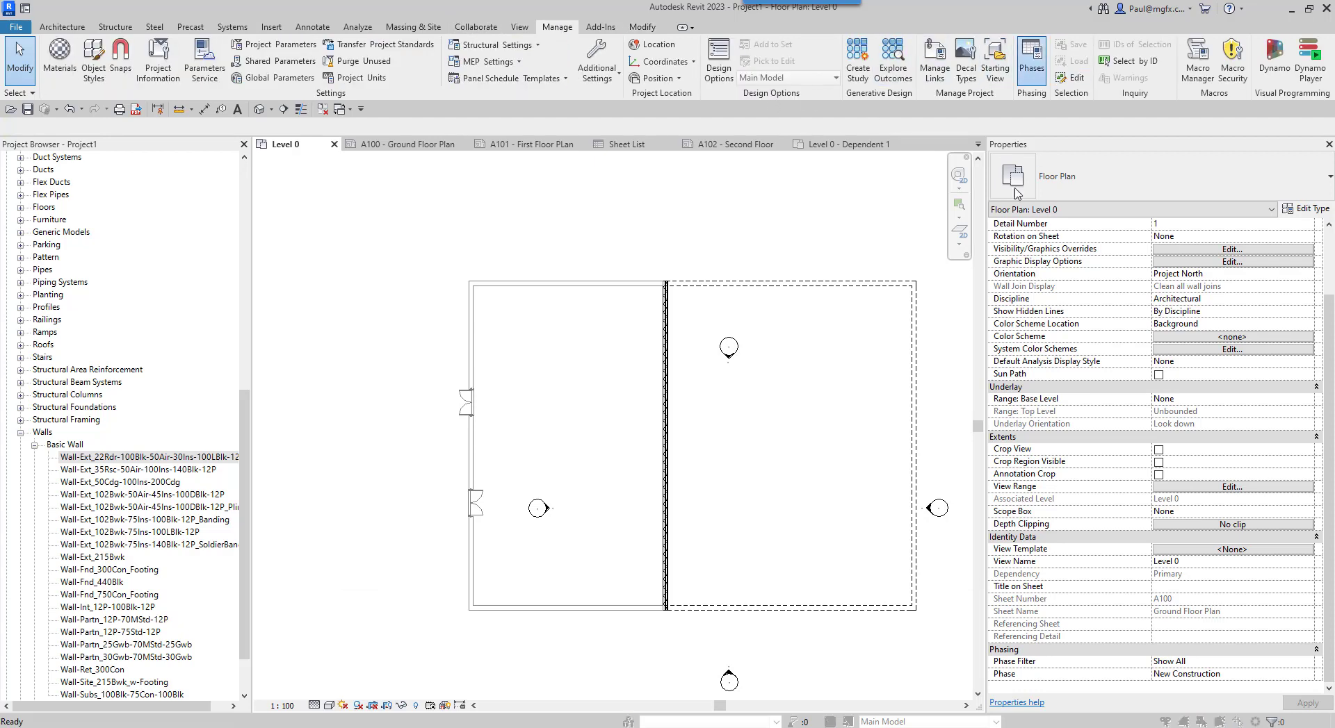
left_click(481, 219)
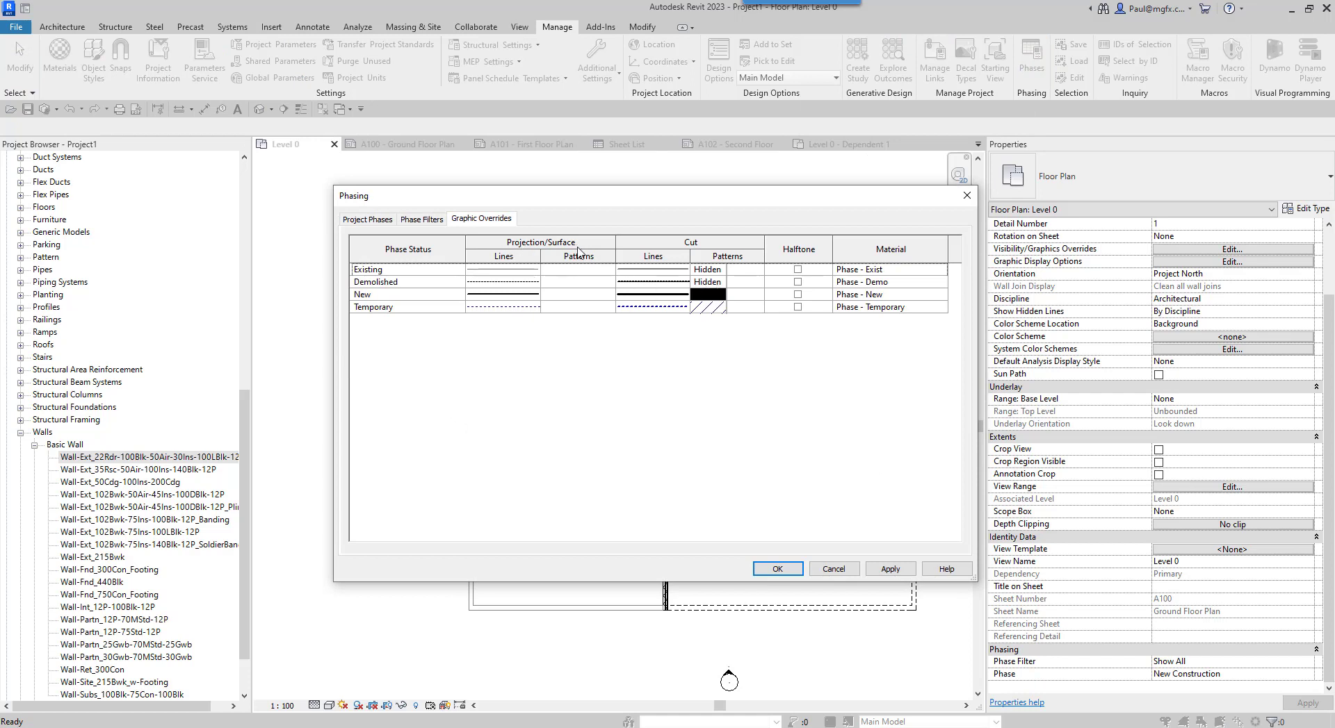
left_click(699, 283)
left_click(713, 285)
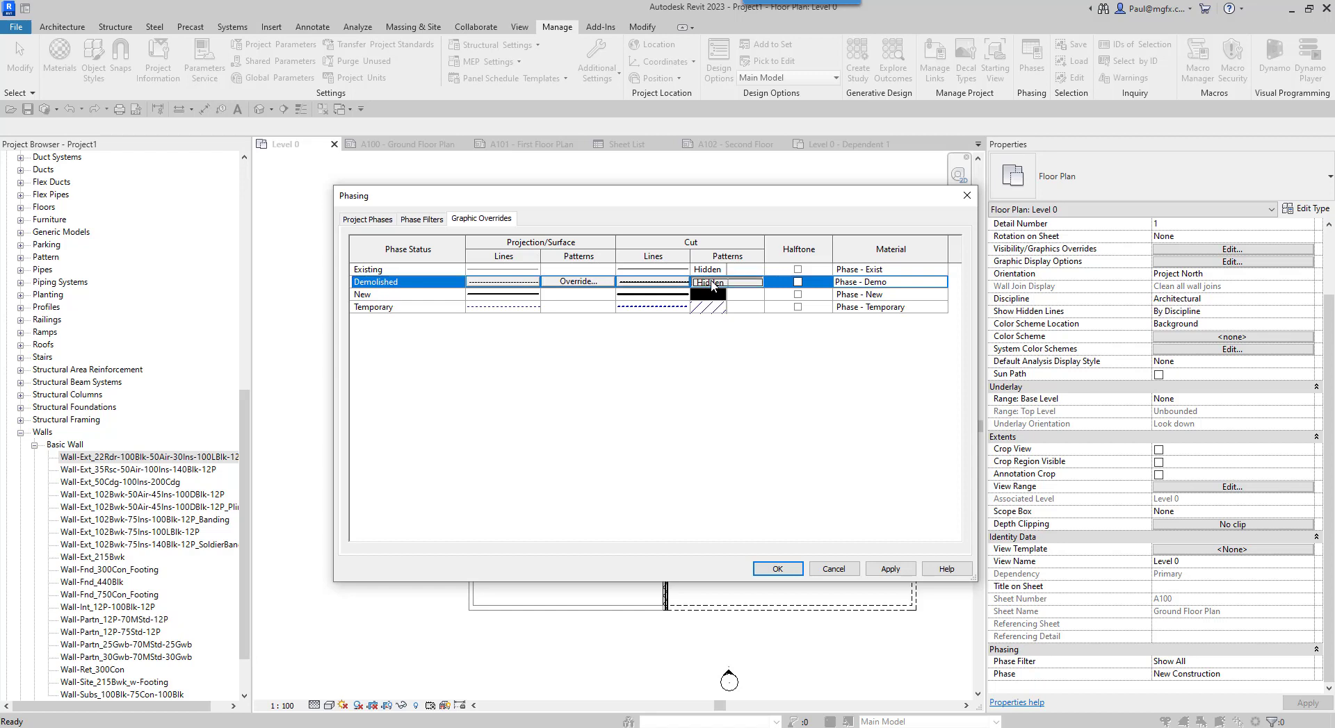
left_click(713, 285)
left_click(622, 369)
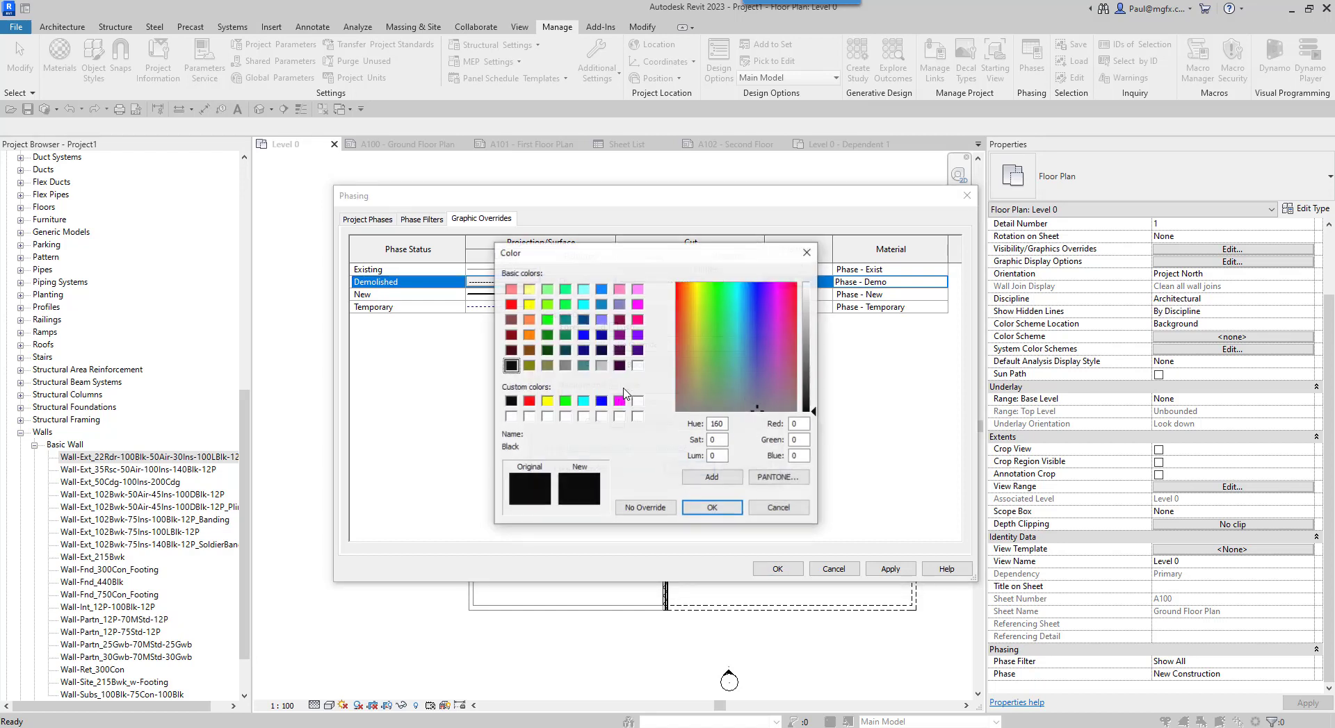
left_click(529, 401)
left_click(703, 504)
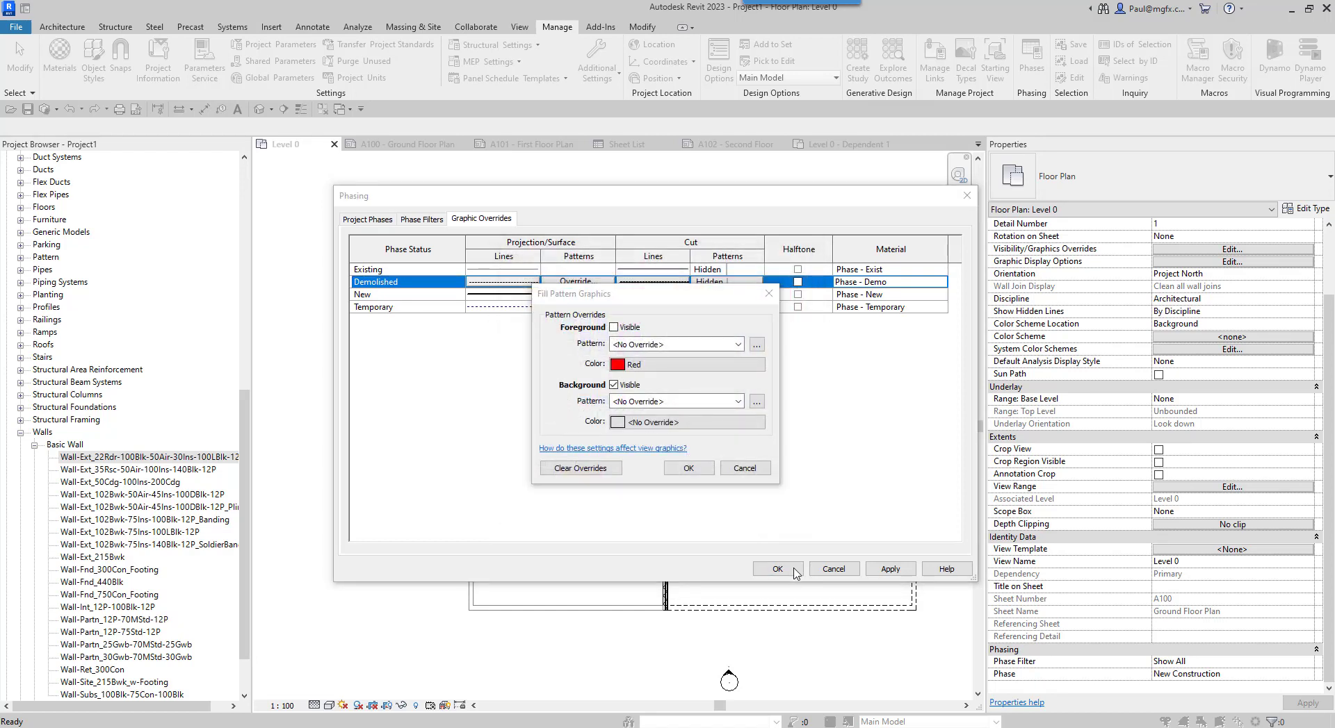
left_click(691, 472)
left_click(776, 569)
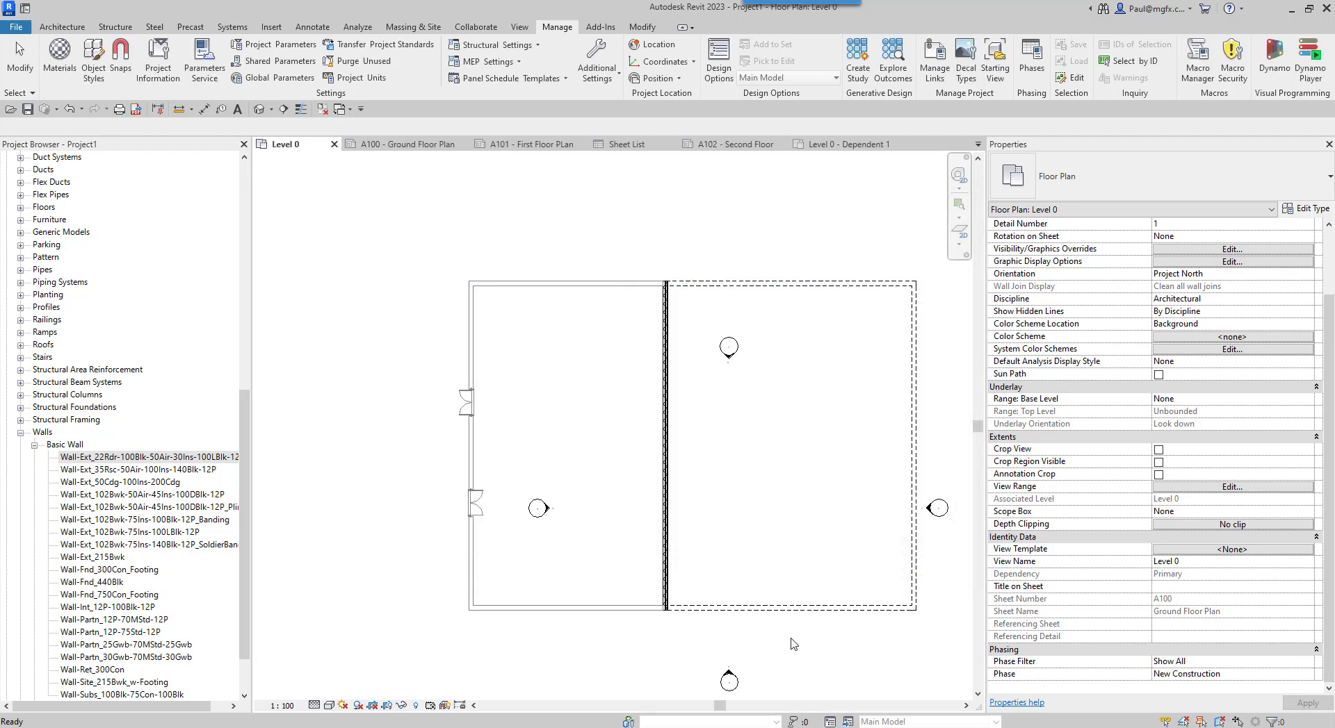
- Review how each phase filter treats new, existing, demolished and temporary elements in the project's phasing settings
scroll(762, 591, "up", 2)
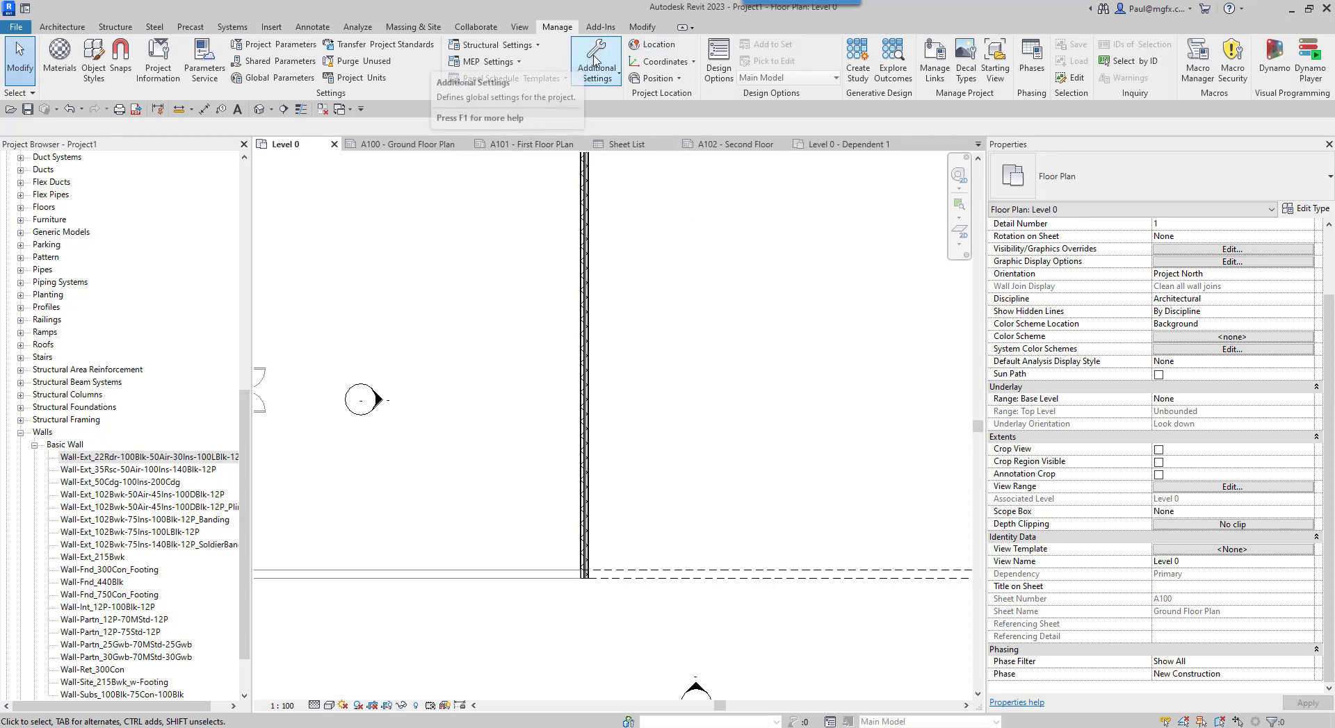
left_click(1031, 62)
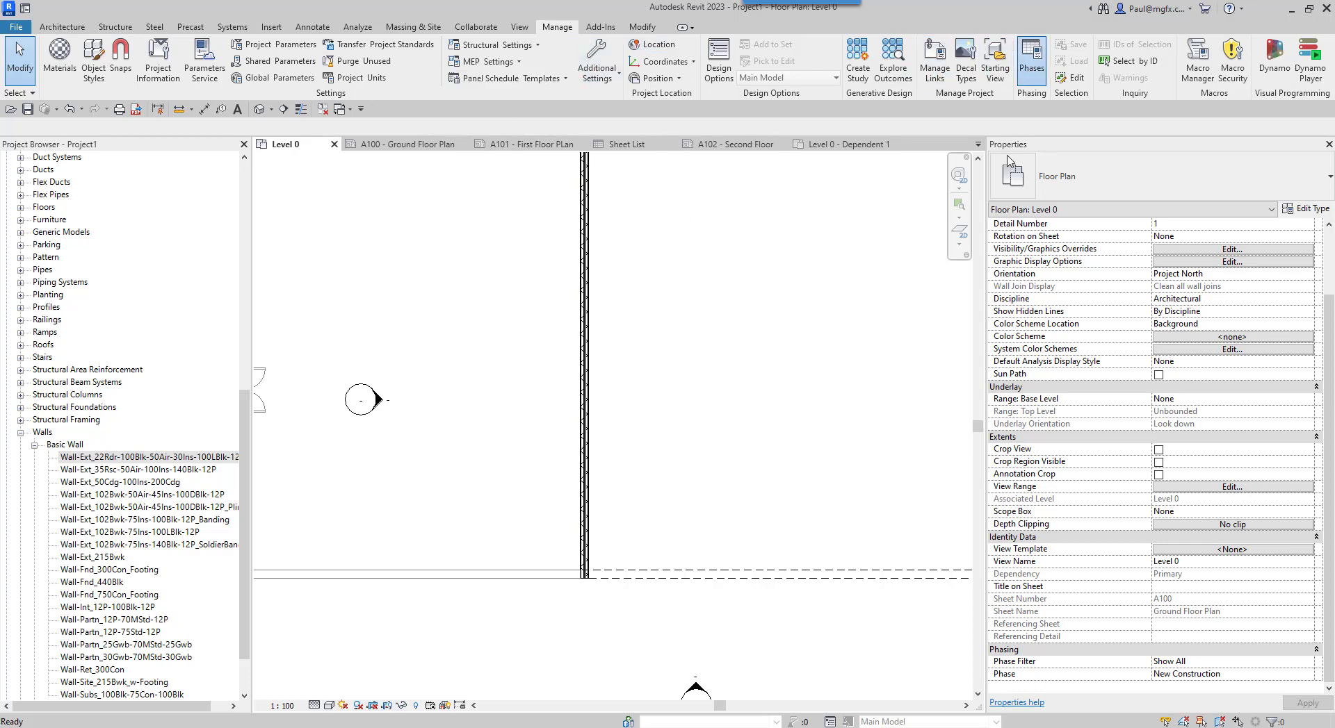
left_click(412, 220)
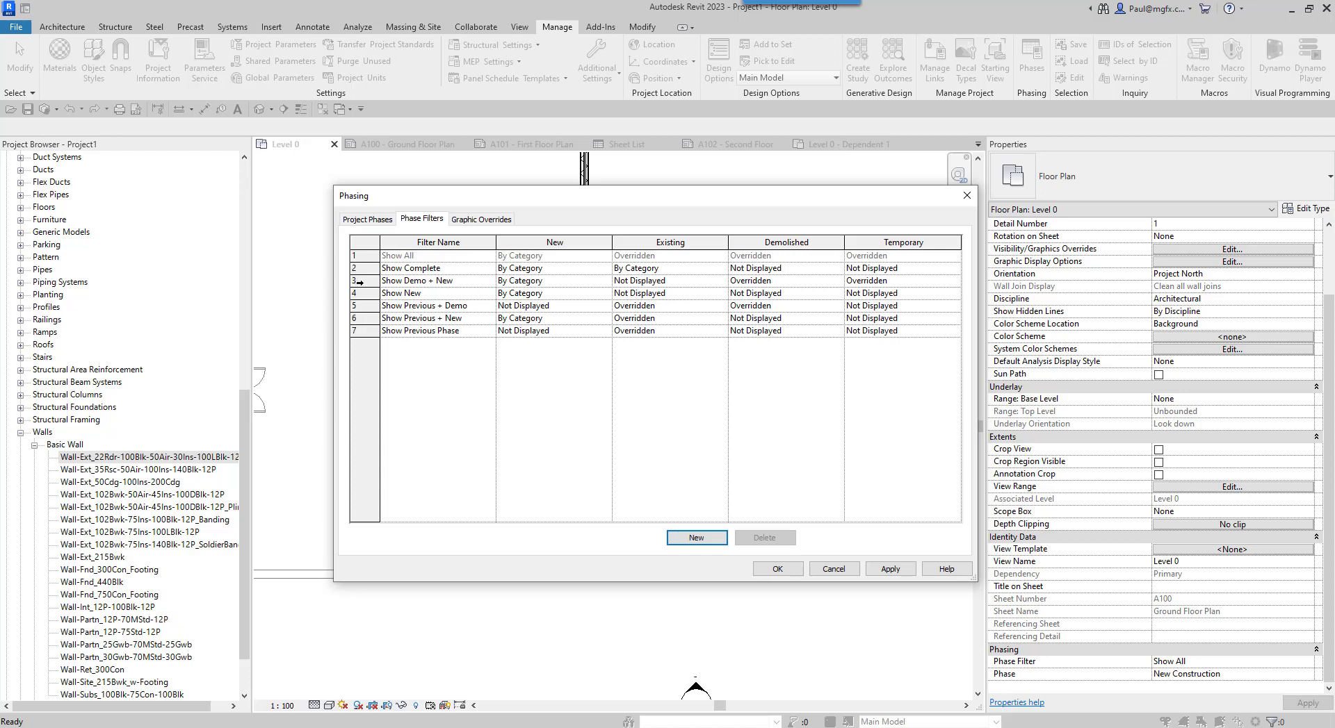
left_click(966, 195)
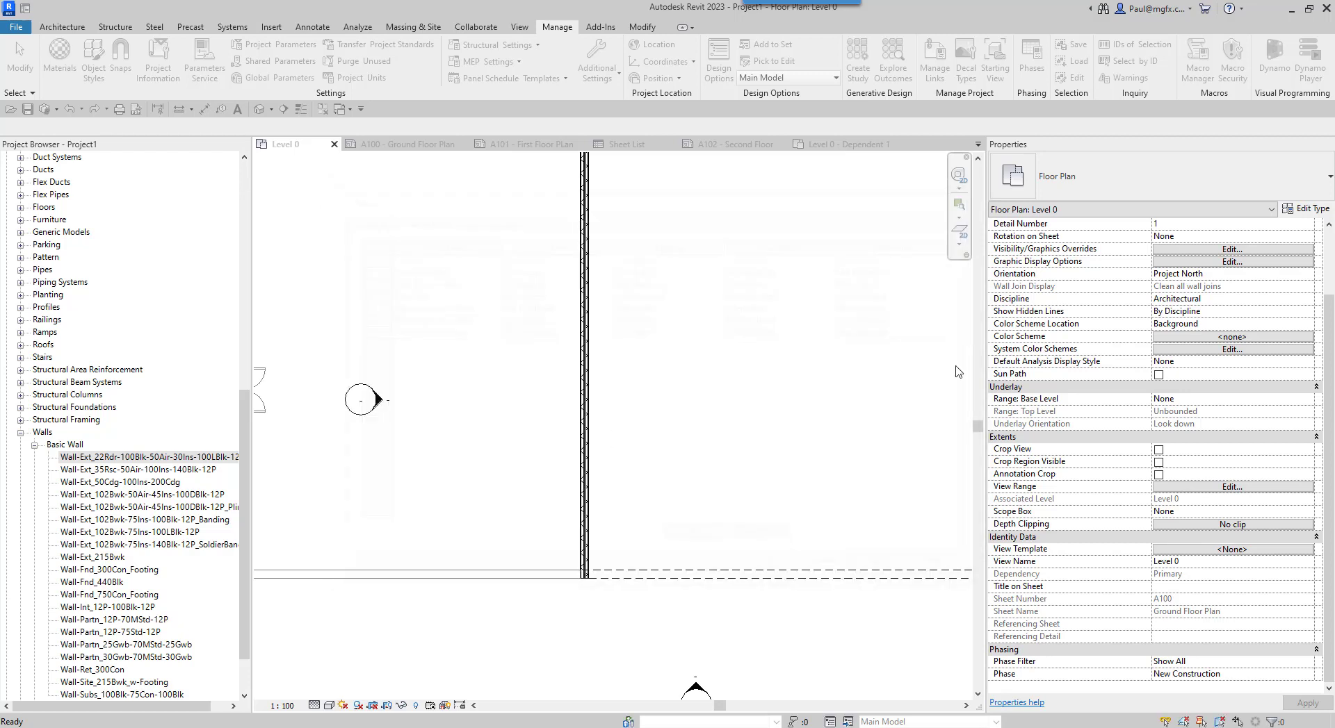
- Set the Level 0 view's phase filter to Show Demo + New
left_click(1272, 662)
left_click(1310, 653)
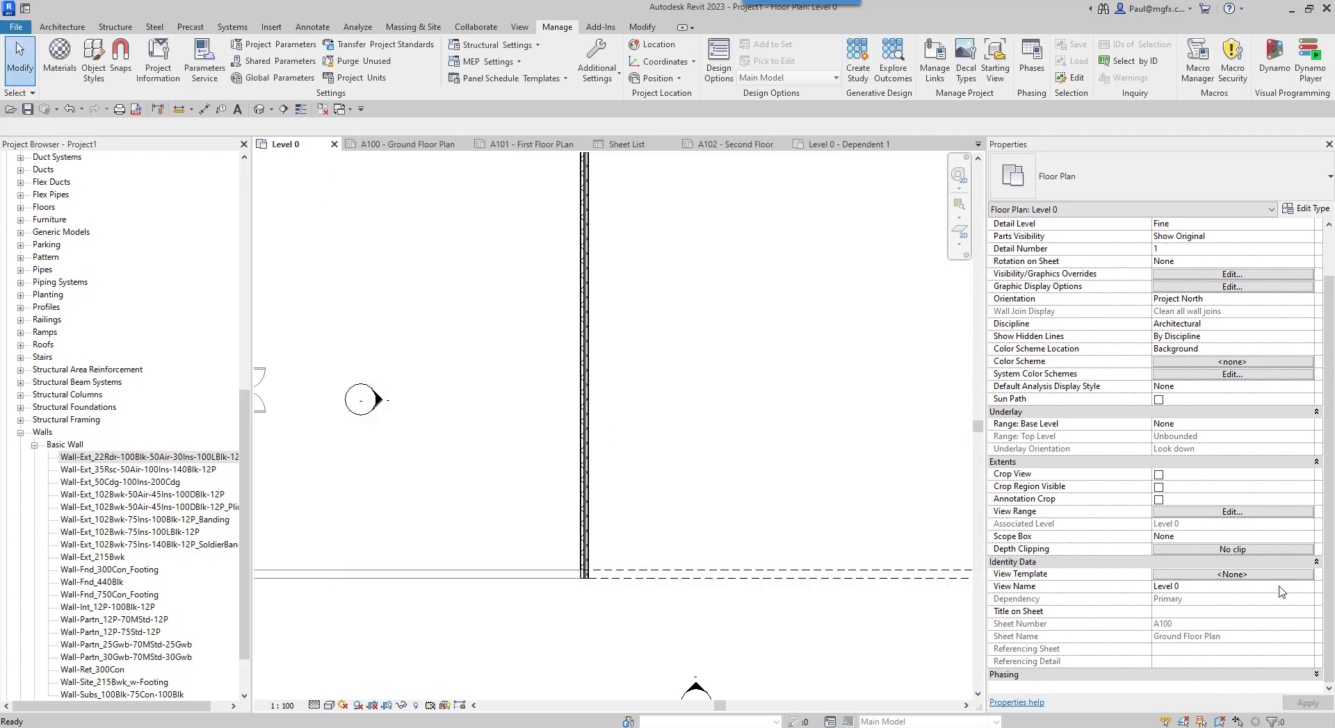
left_click(1295, 673)
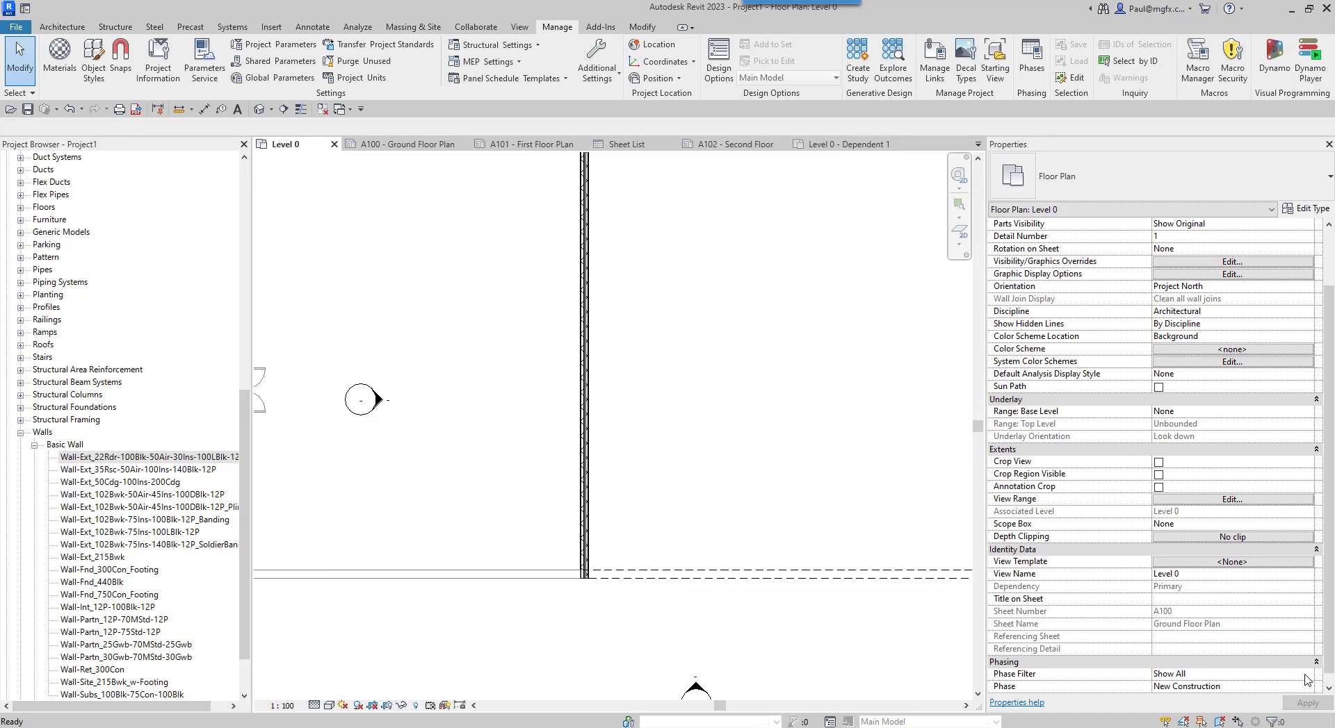
left_click(1311, 675)
left_click(1181, 626)
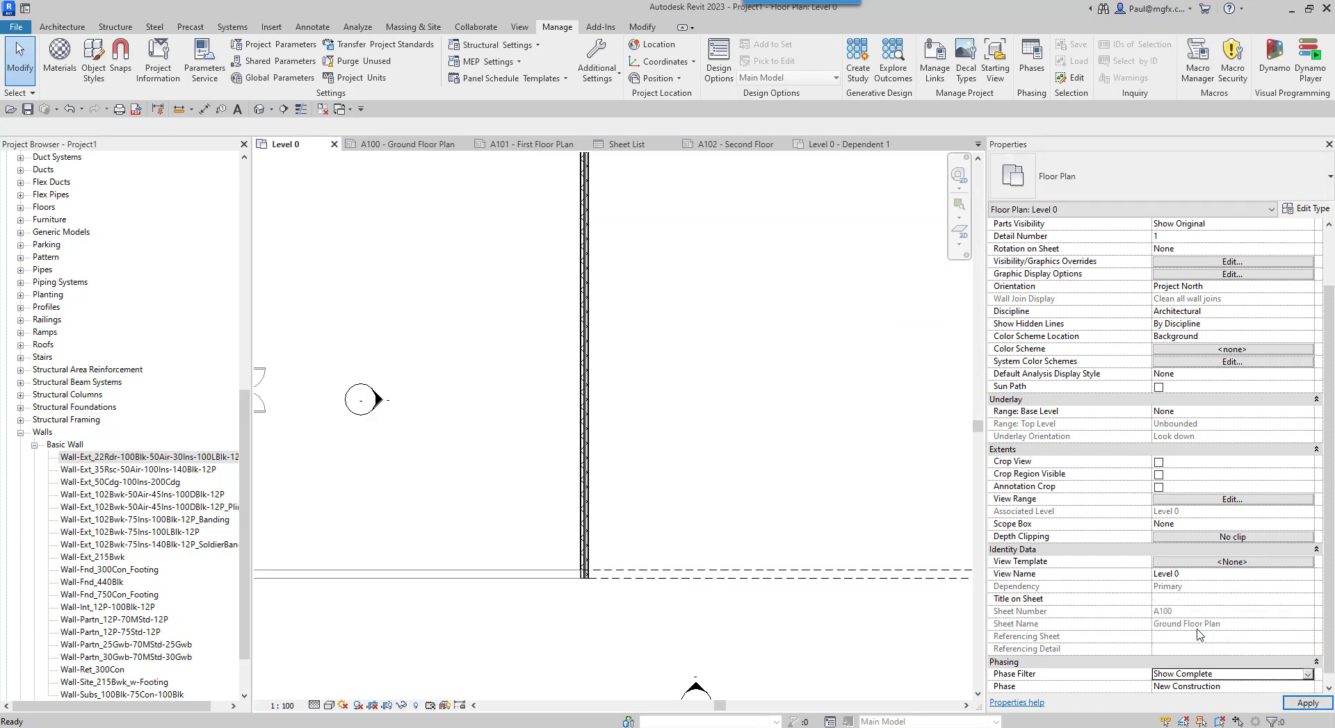
left_click(1309, 674)
left_click(1205, 638)
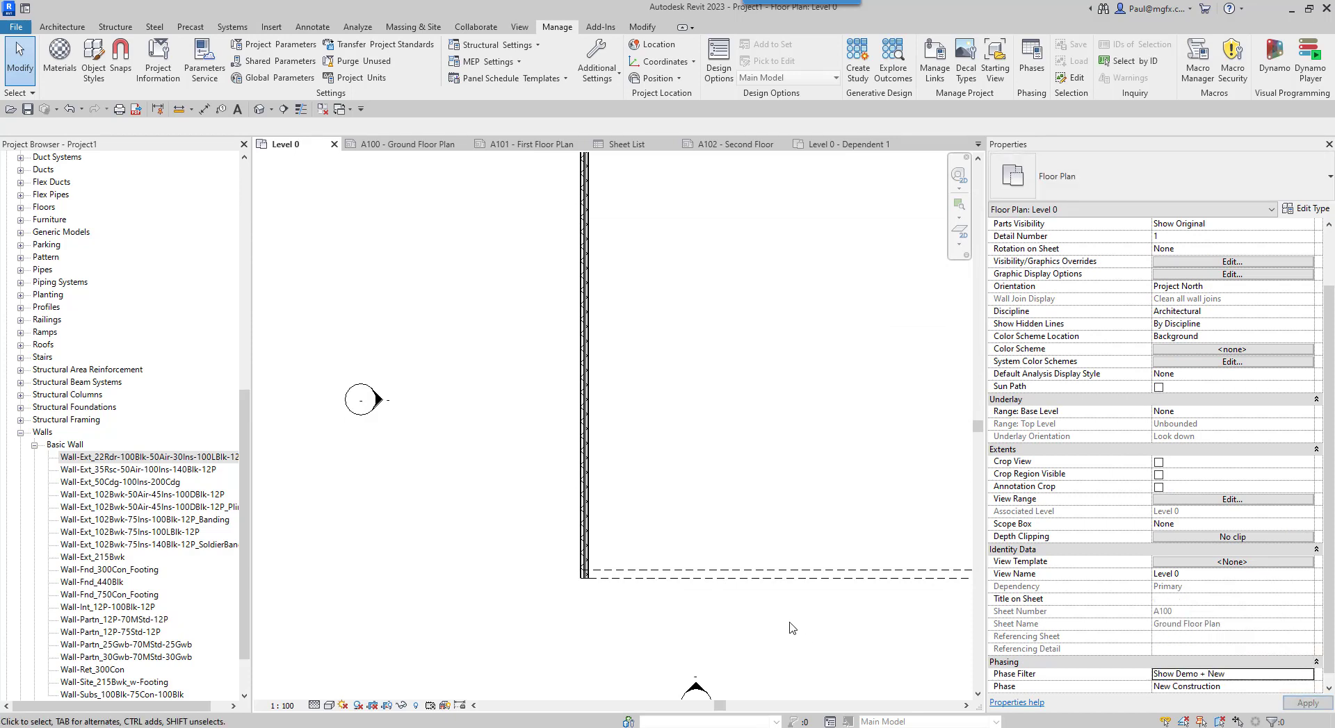
scroll(723, 600, "down", 3)
middle_click_drag(659, 562, 627, 561)
scroll(600, 379, "up", 3)
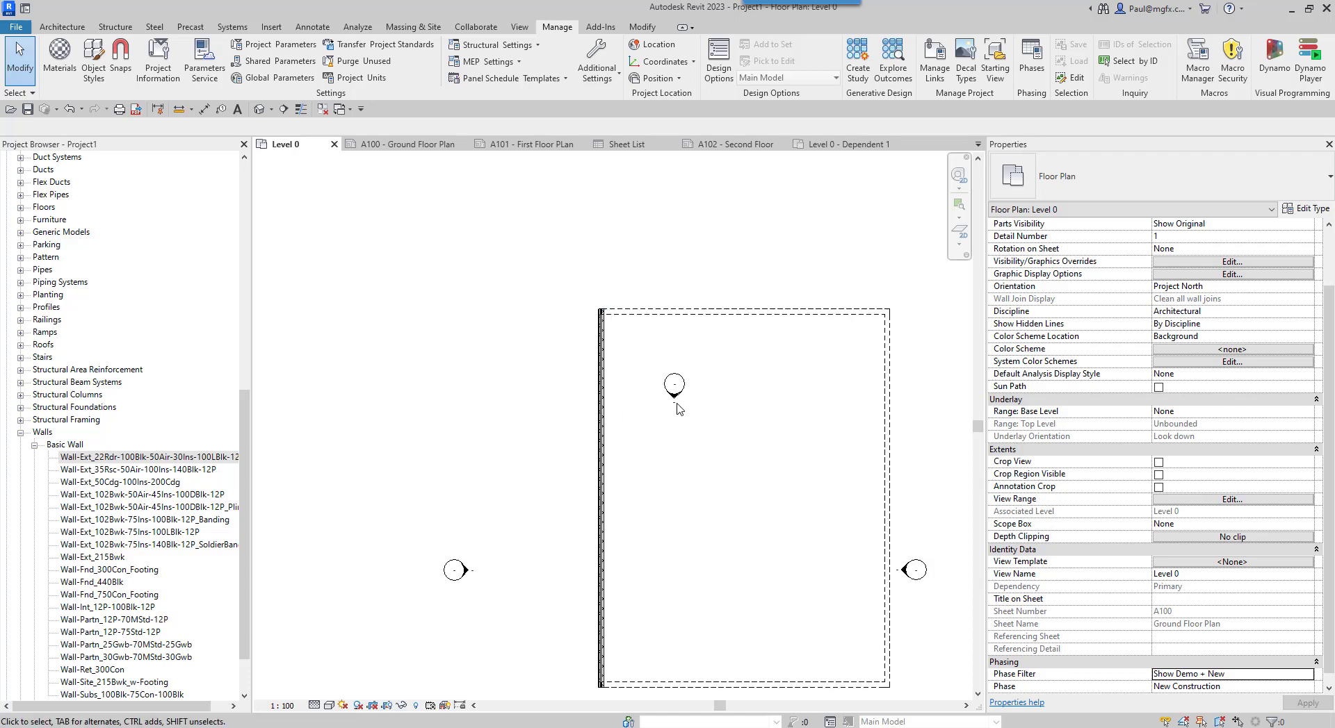
- Set the Level 0 view's phase filter to Show Previous + Demo and inspect the plan
middle_click_drag(661, 330, 644, 274)
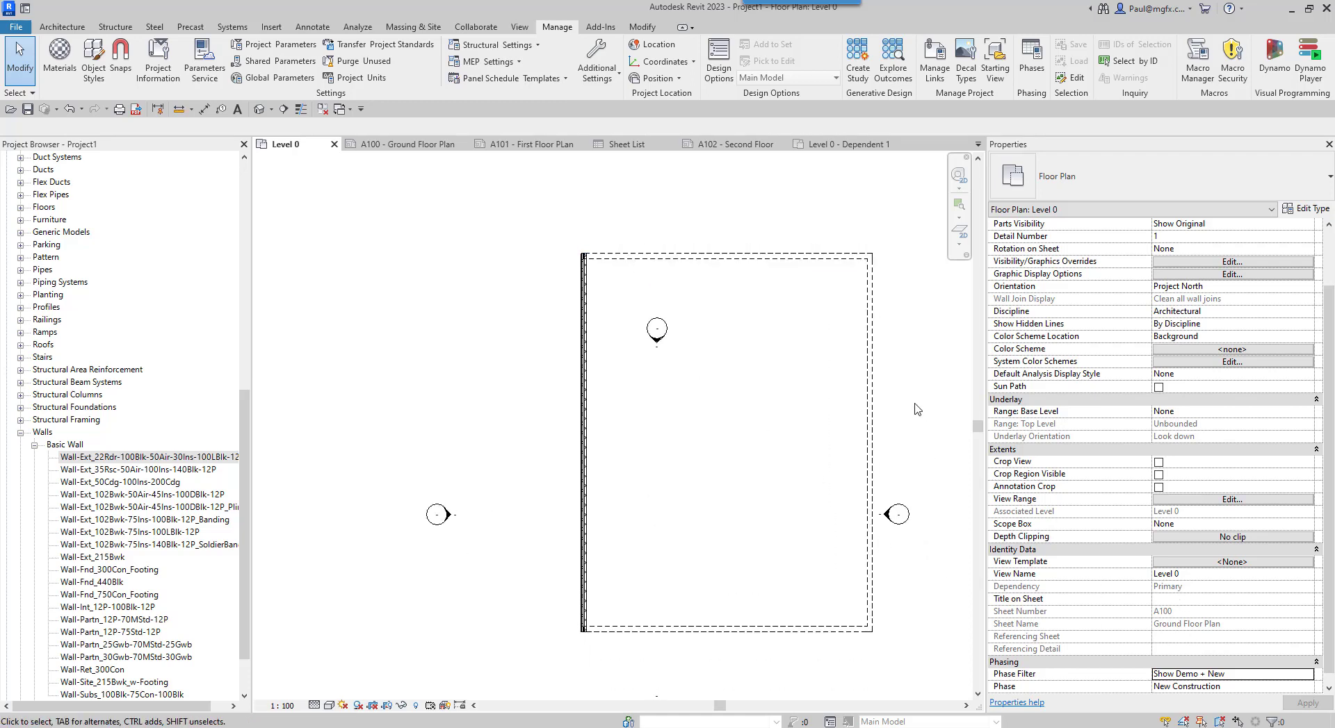
scroll(916, 431, "down", 1)
left_click(1304, 674)
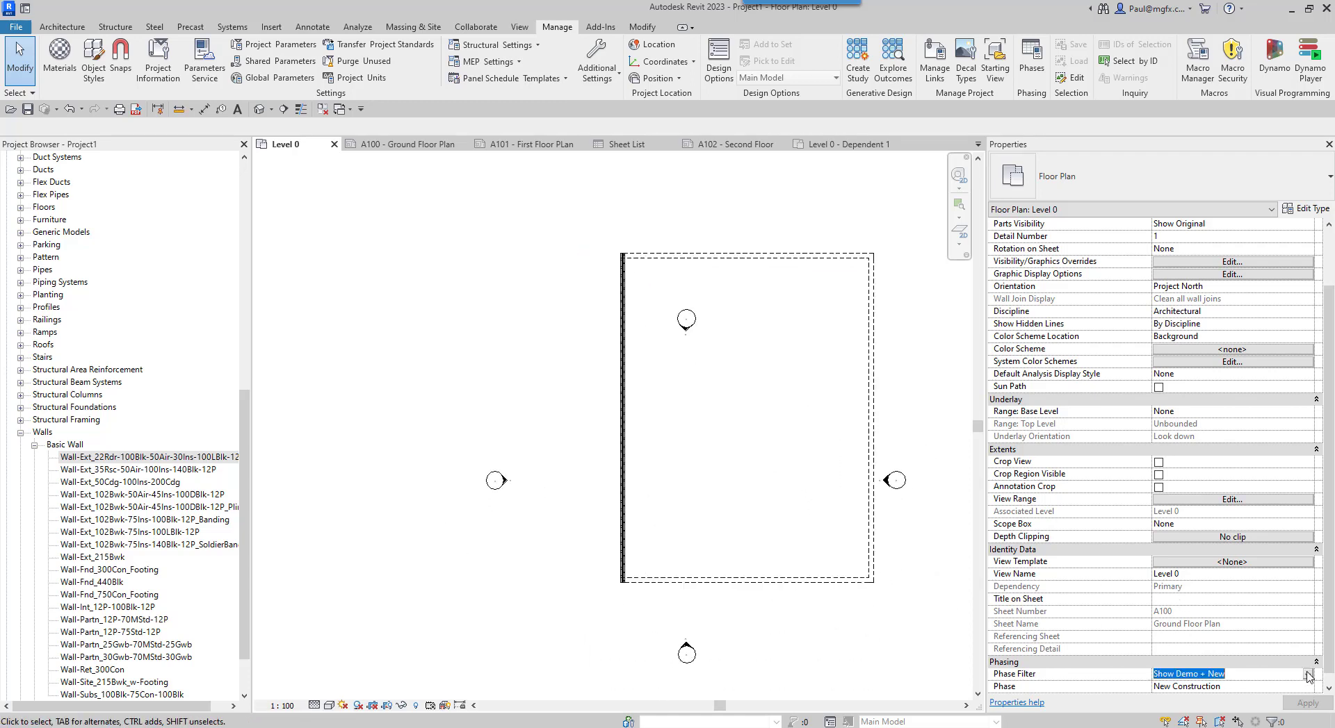
left_click(1308, 674)
scroll(1225, 658, "down", 1)
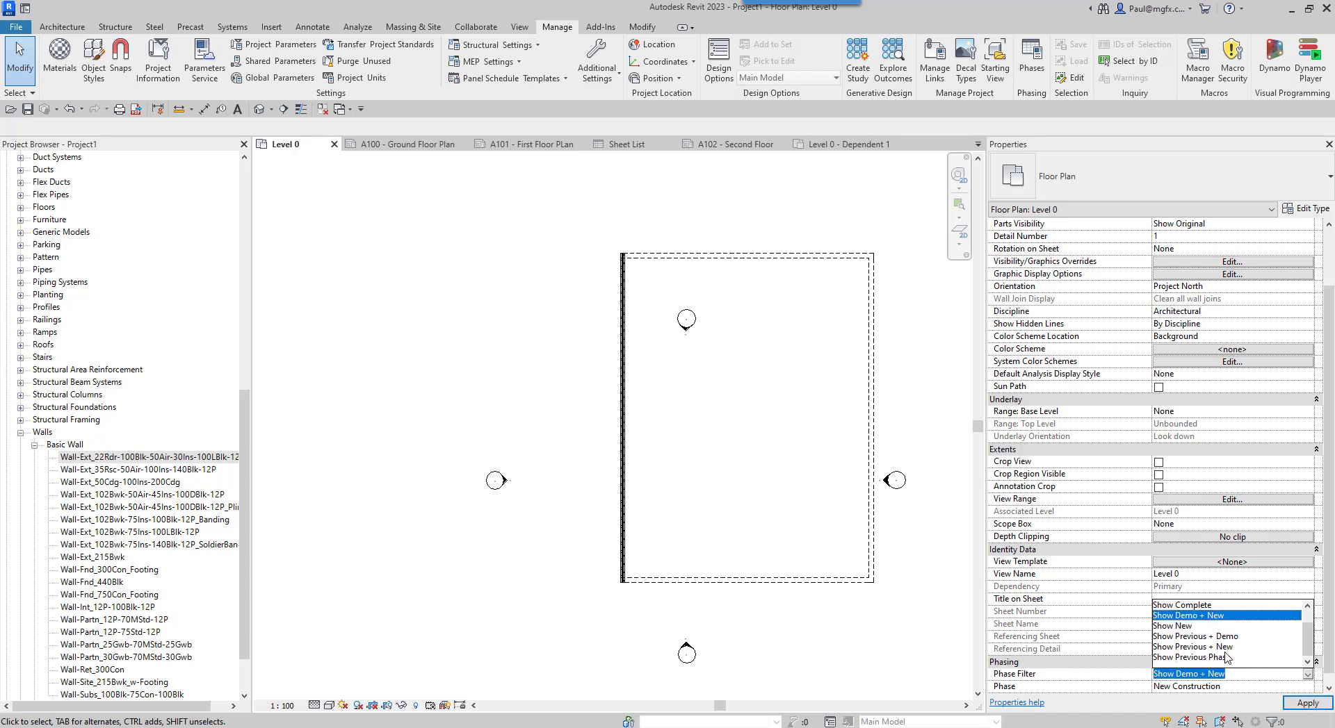
left_click(1218, 637)
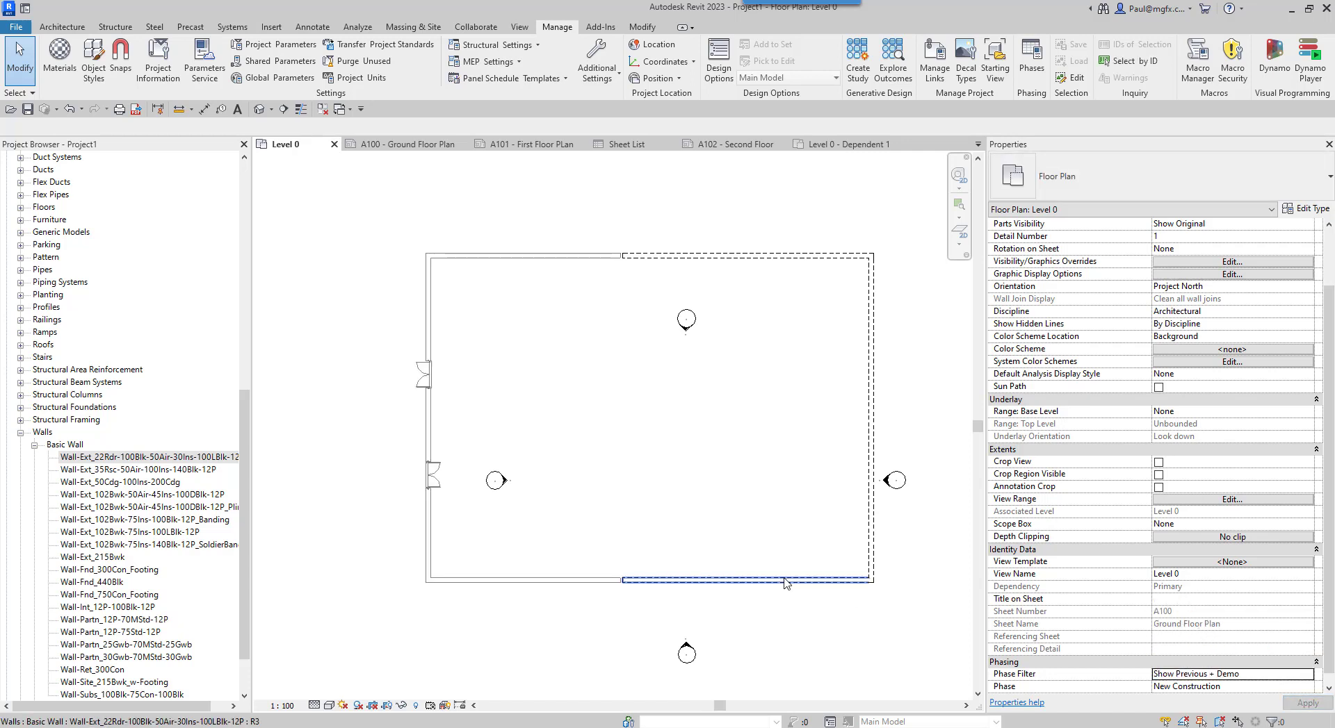
scroll(698, 583, "up", 3)
scroll(691, 521, "down", 1)
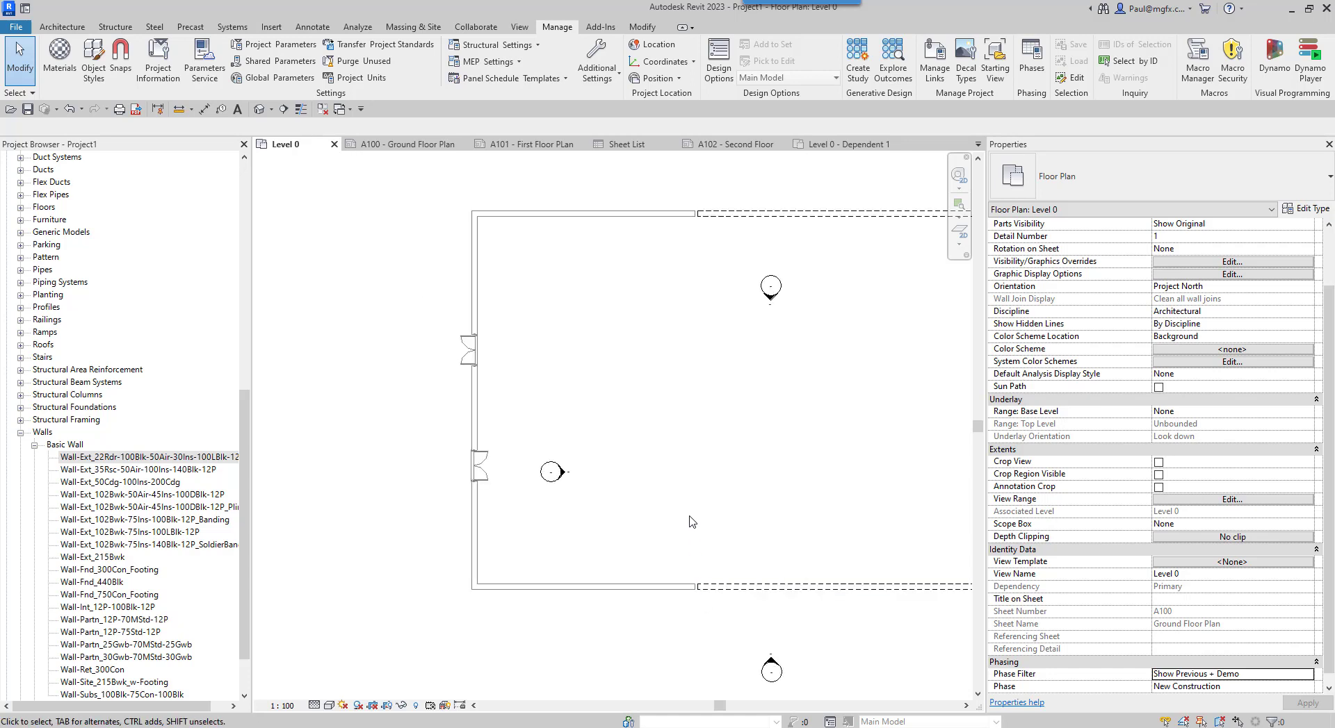
middle_click_drag(691, 520, 651, 508)
scroll(722, 511, "down", 2)
scroll(737, 503, "up", 3)
middle_click_drag(742, 500, 864, 452)
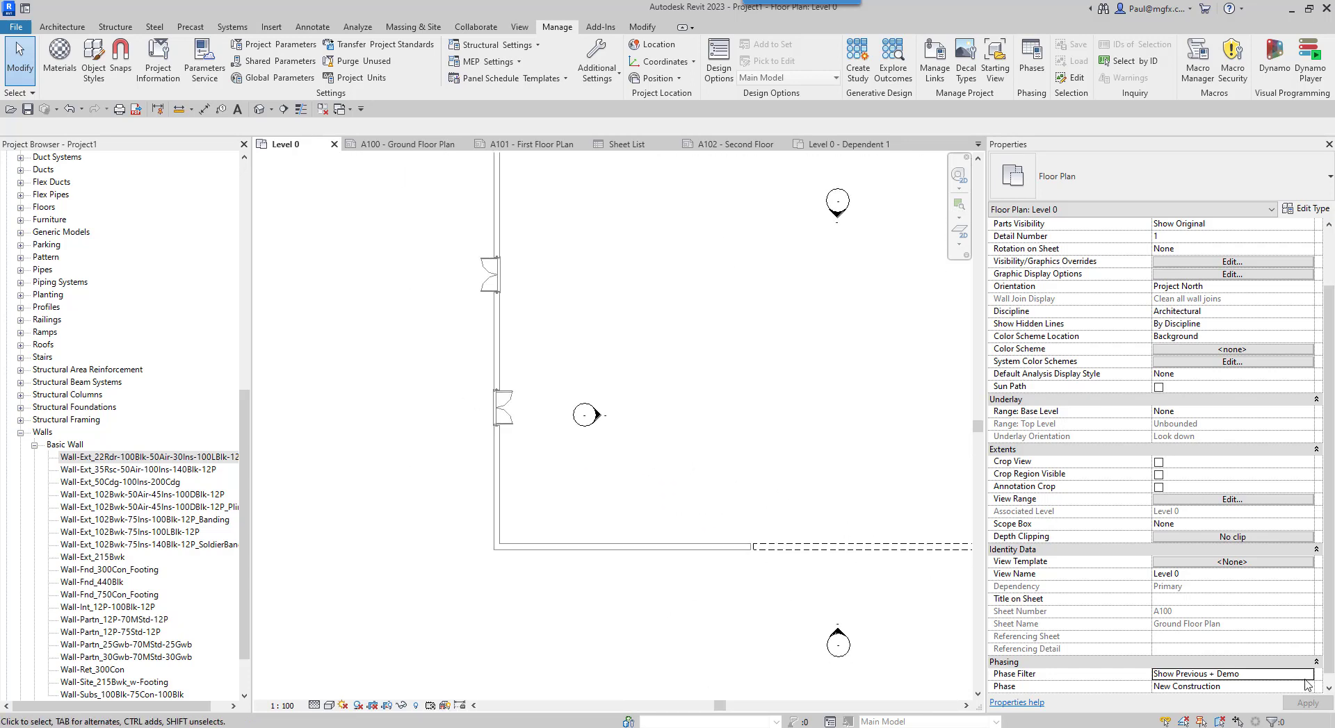
- Change the Level 0 view's phase filter to Show Previous + New
left_click(1304, 675)
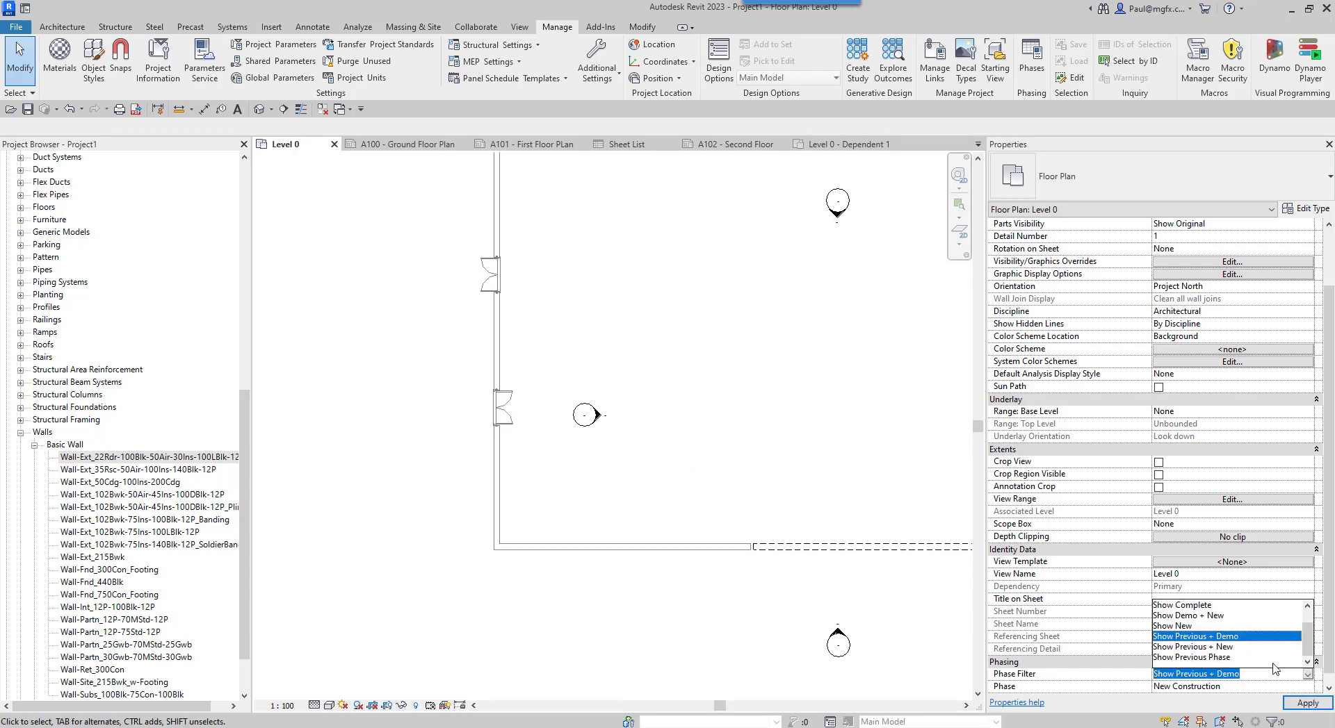
left_click(1208, 650)
scroll(746, 595, "down", 4)
middle_click_drag(748, 596, 784, 604)
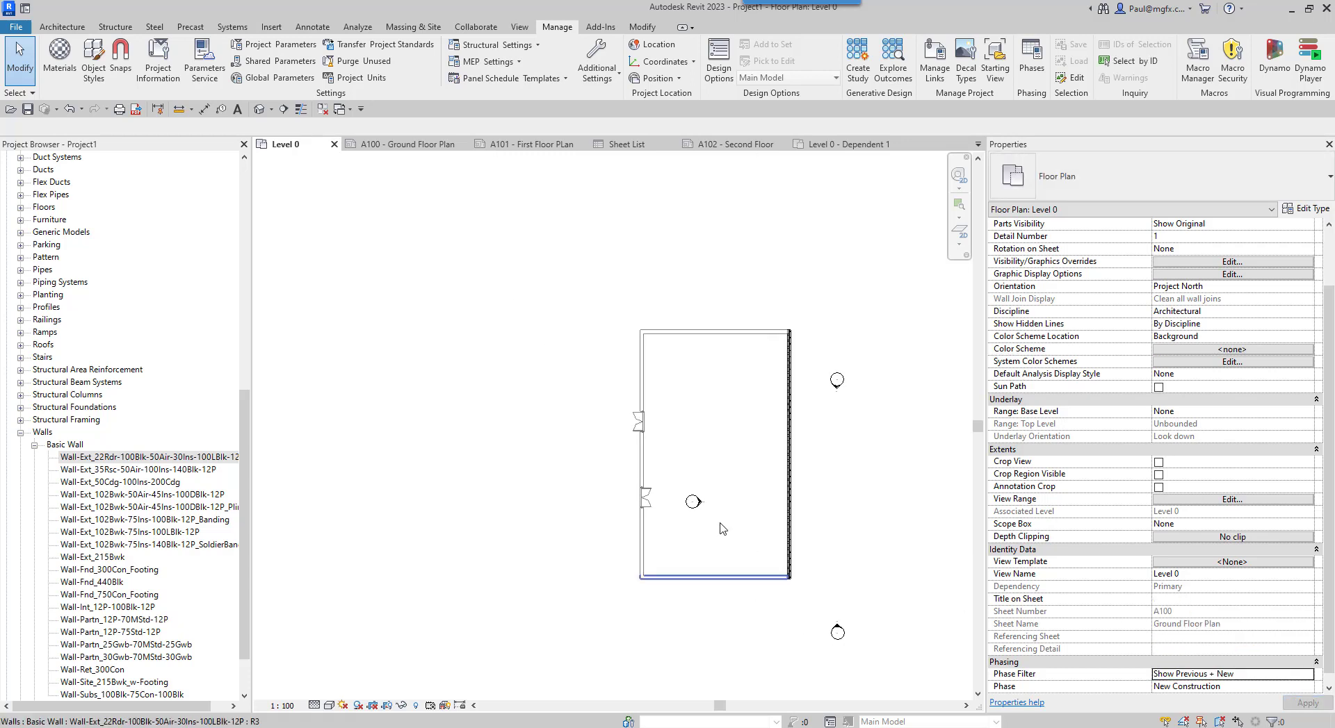
- Examine how the existing walls and the new dividing wall are displayed across the plan
scroll(709, 513, "up", 3)
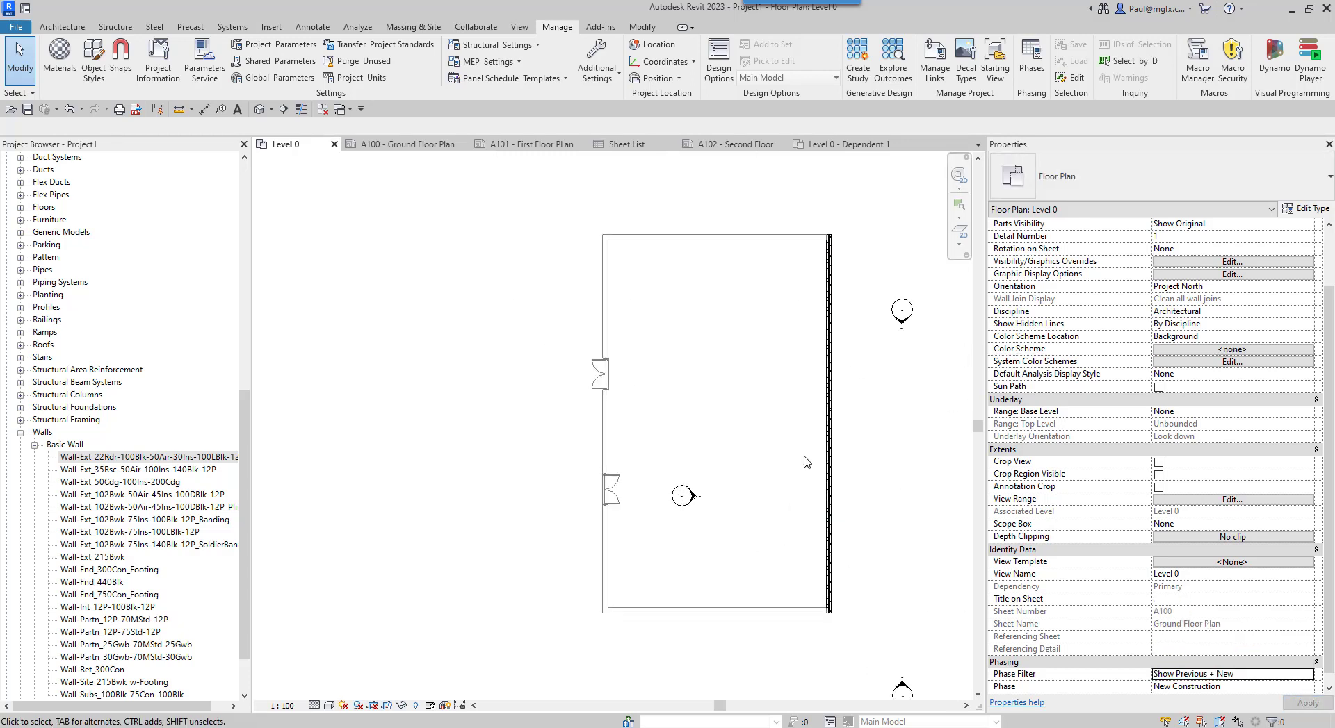
scroll(804, 458, "down", 3)
scroll(831, 445, "up", 4)
scroll(766, 438, "down", 2)
scroll(830, 457, "up", 1)
middle_click_drag(770, 443, 689, 435)
scroll(758, 432, "up", 1)
scroll(823, 505, "down", 1)
middle_click_drag(862, 596, 867, 587)
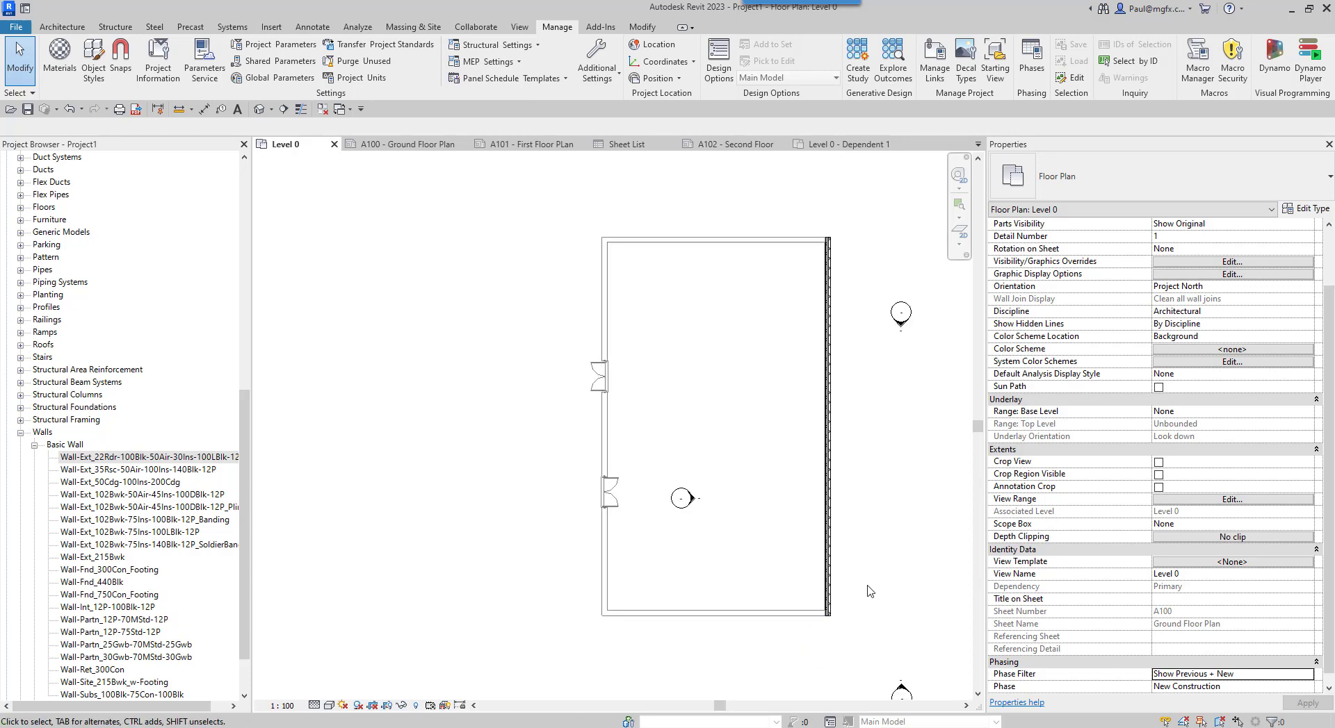
- Switch the Level 0 view's phase filter back to Show Previous + Demo
left_click(1274, 675)
left_click(1273, 675)
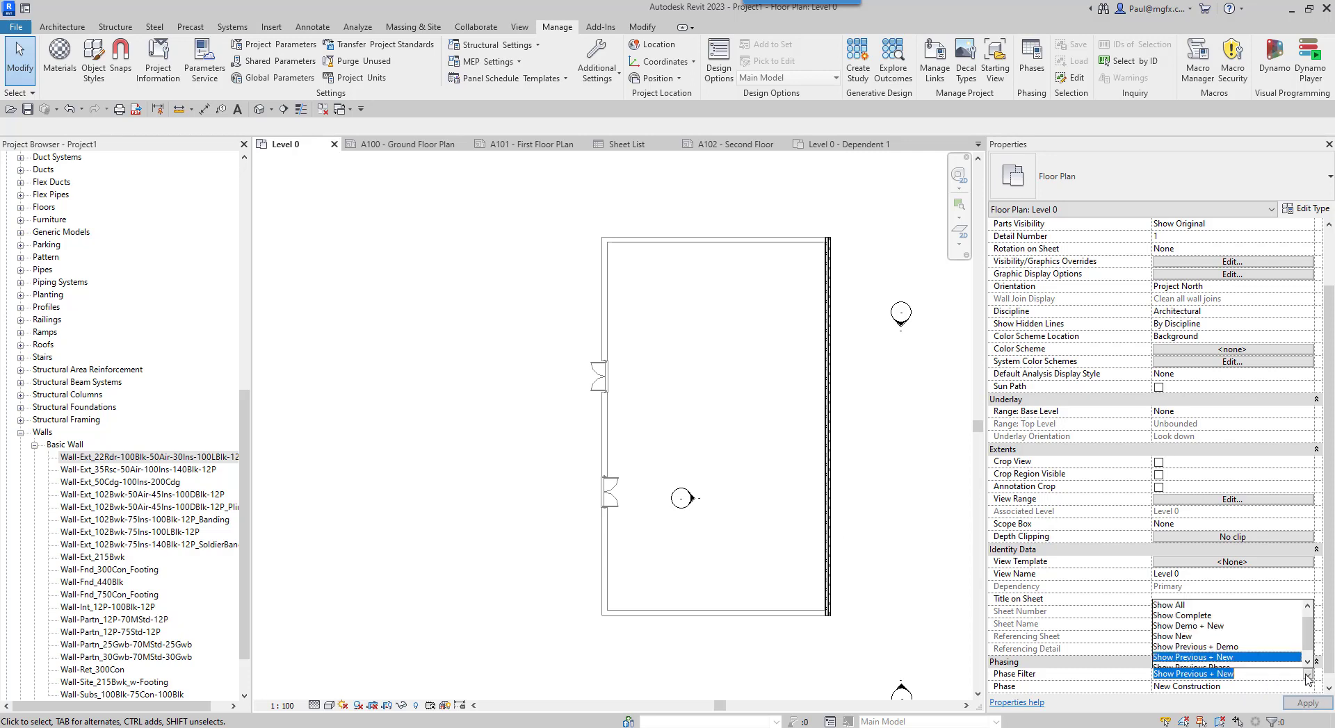
left_click(1225, 652)
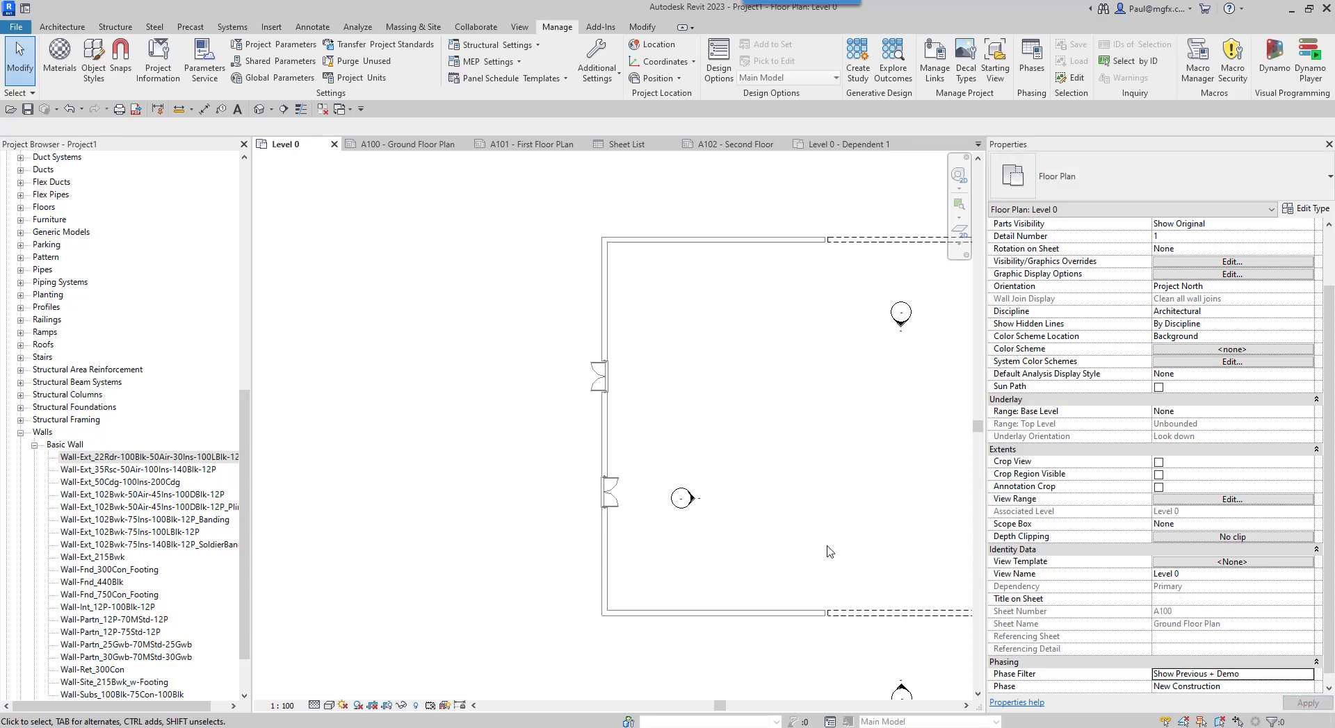
scroll(834, 618, "down", 1)
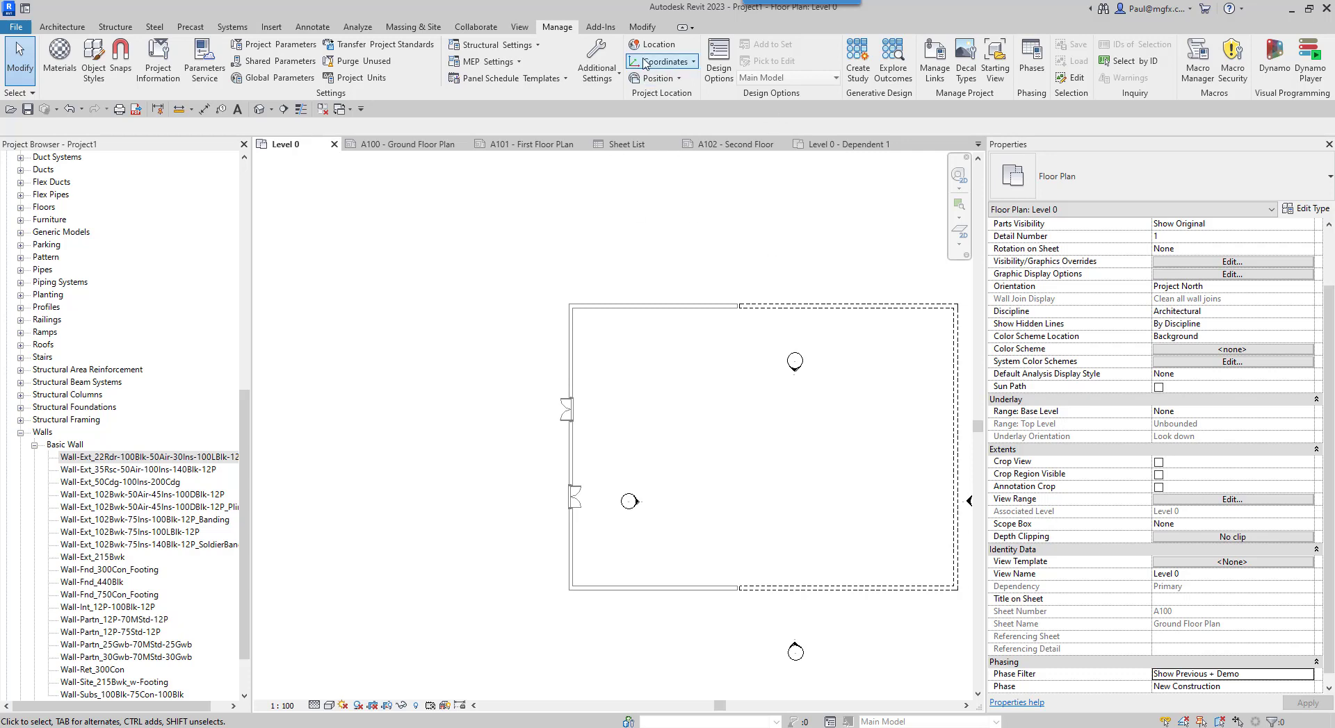
- In the project's phase filters, check the Demolished display options of Show Previous + Demo, keeping Overridden
left_click(1032, 69)
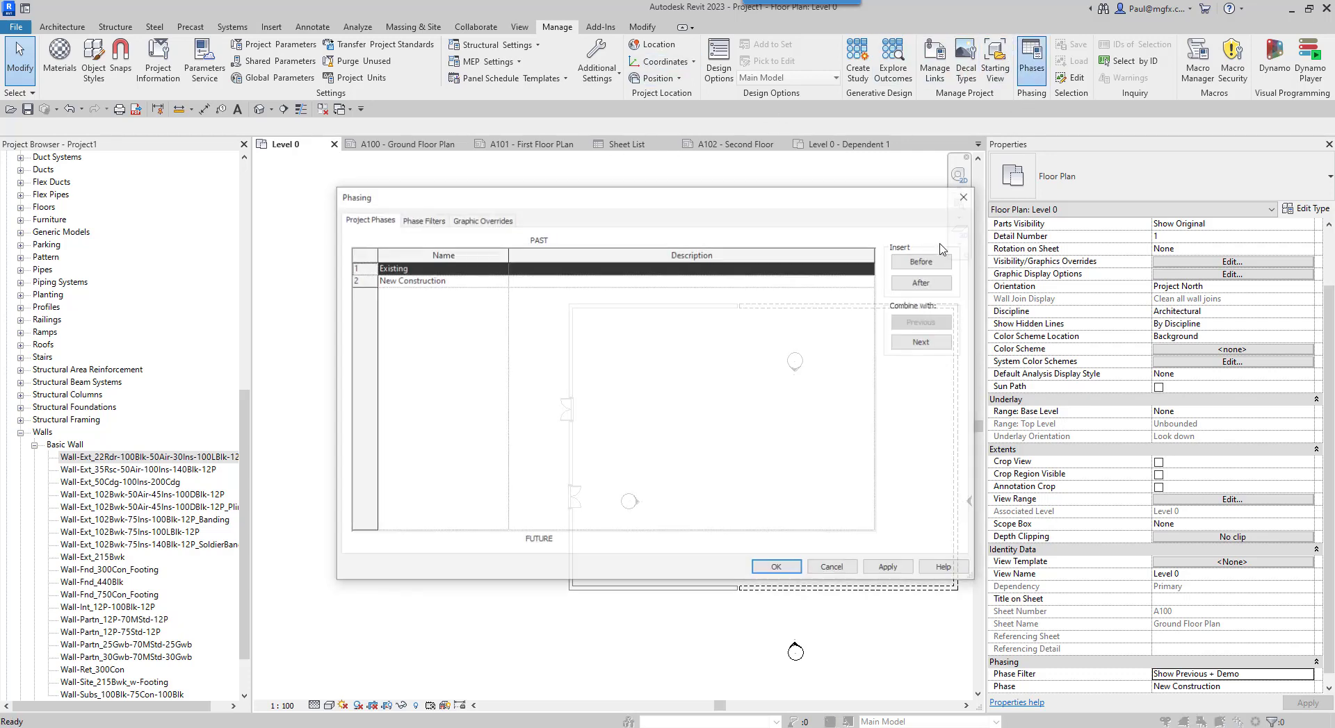
left_click(419, 219)
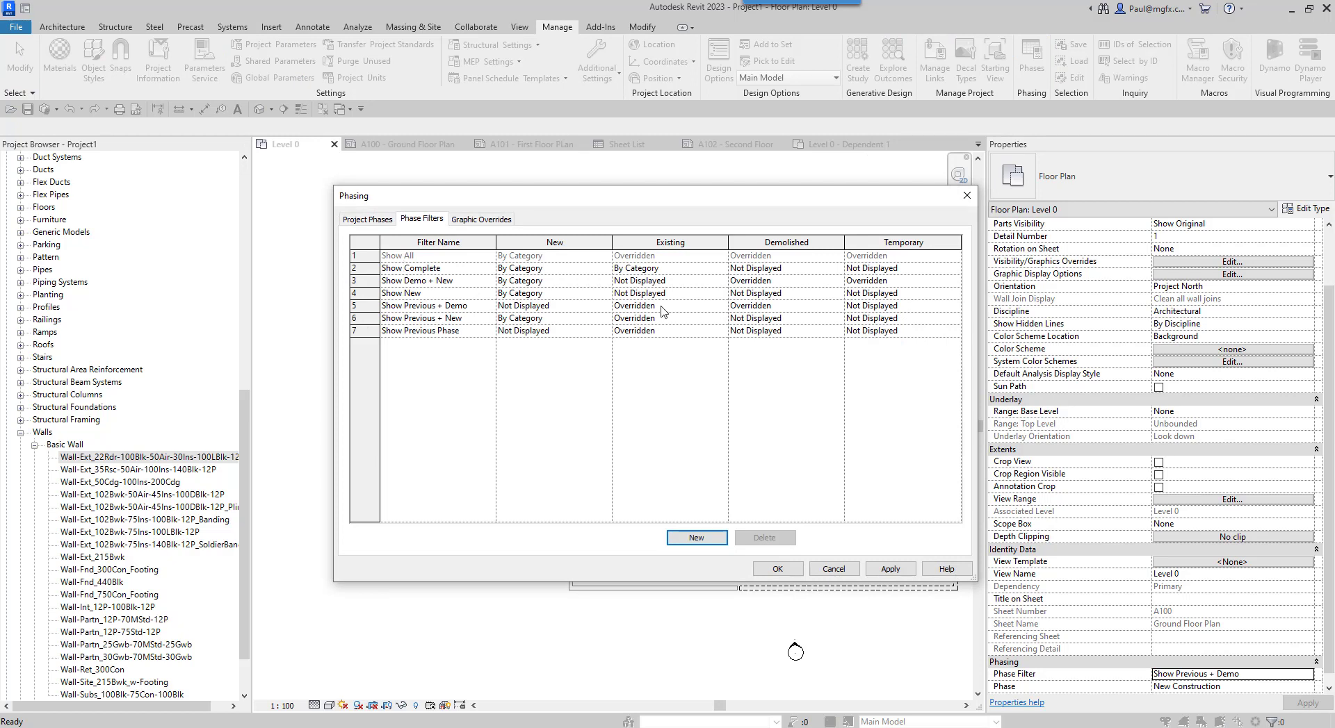
left_click(792, 308)
left_click(837, 306)
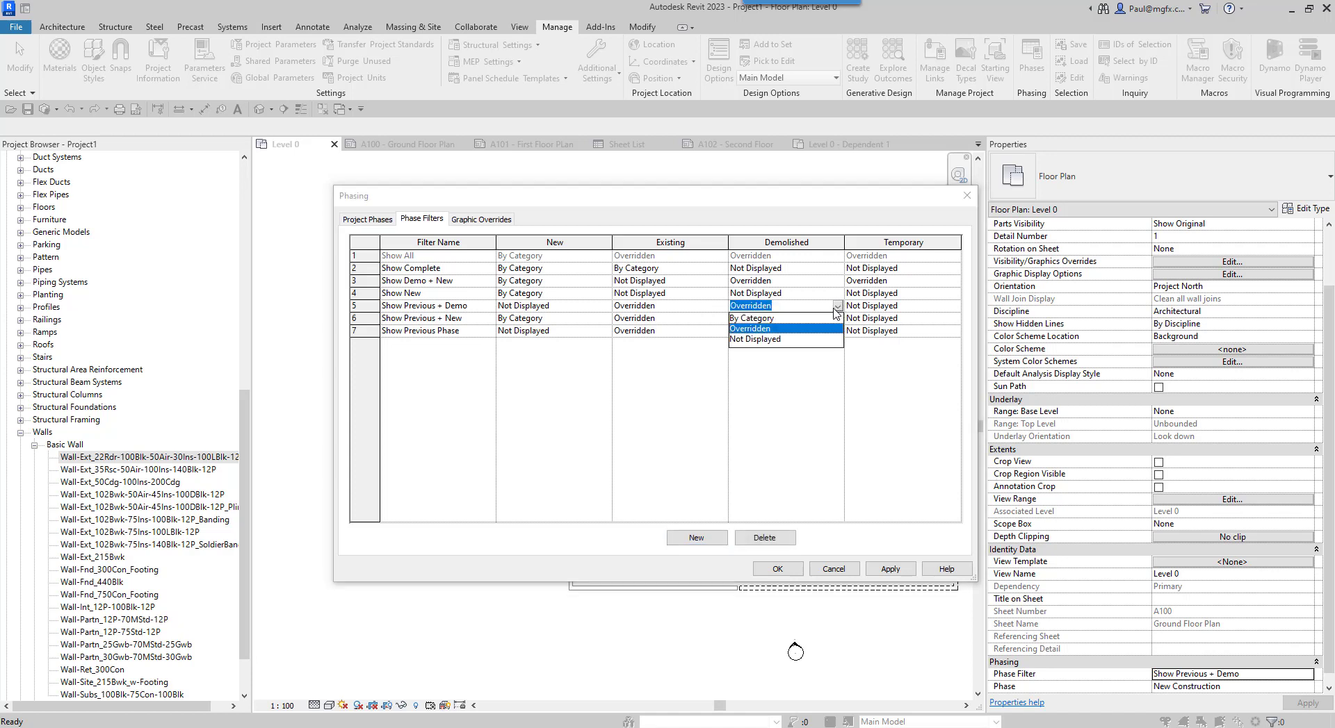
left_click(794, 325)
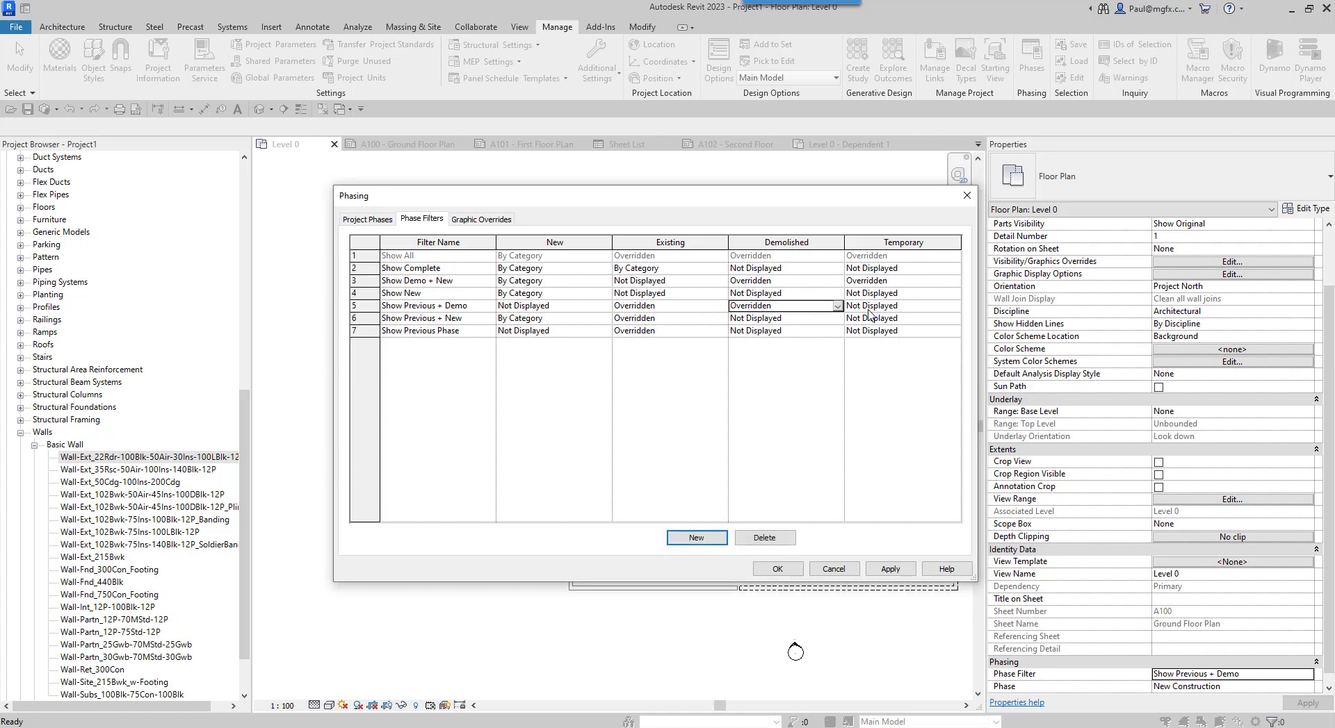
- In the phasing graphic overrides, set the Demolished status's cut line colour to red and check the walls on the plan
left_click(493, 221)
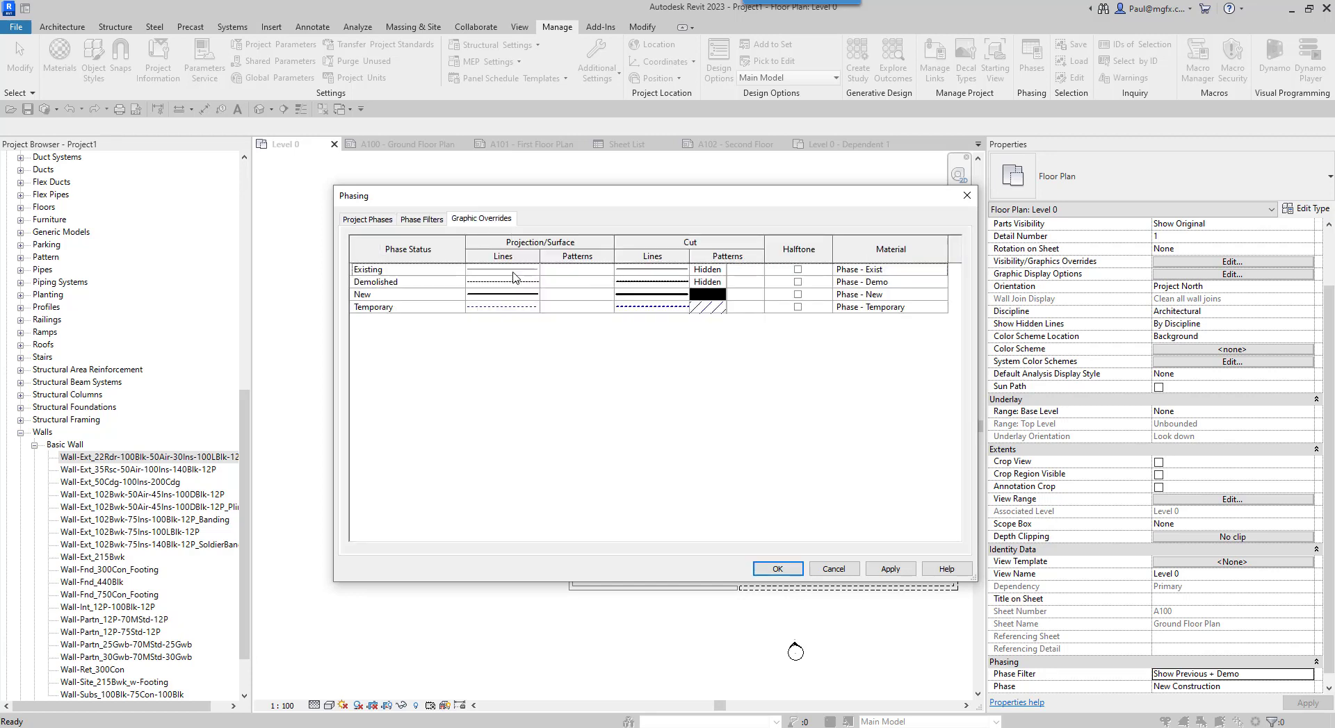
left_click(704, 282)
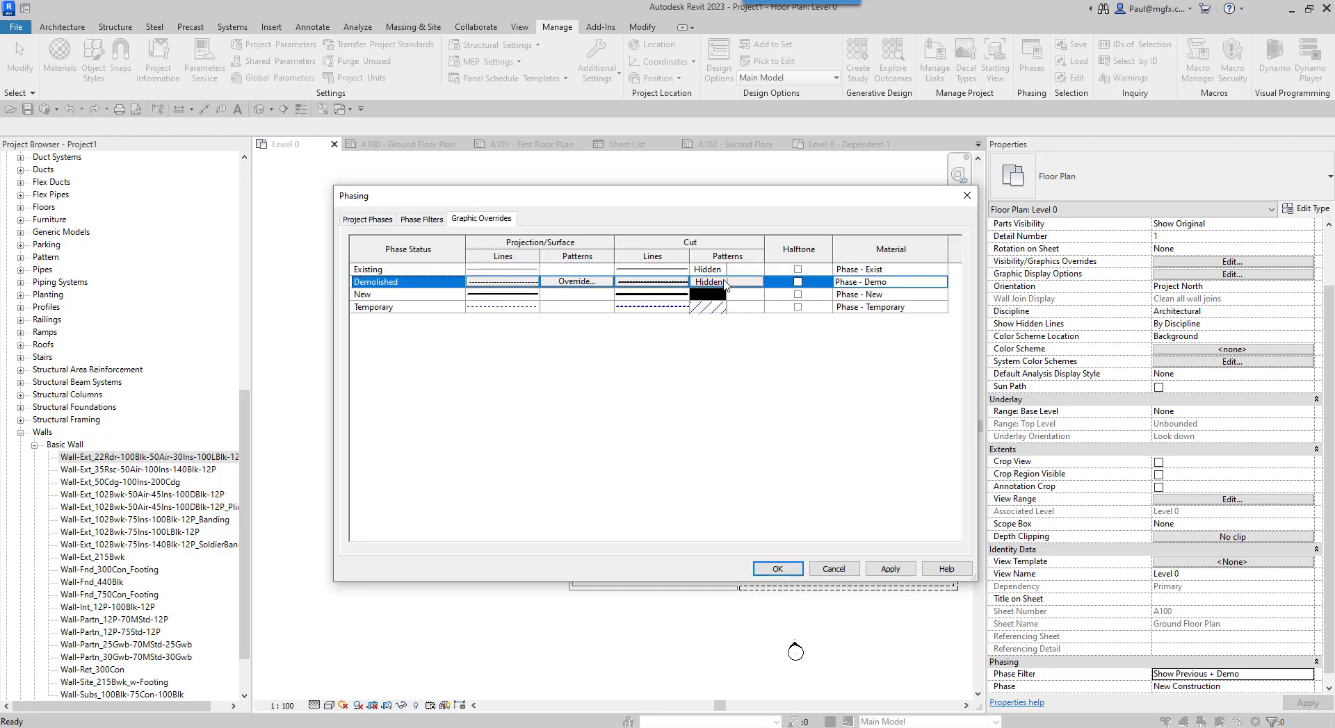
left_click(658, 285)
left_click(624, 384)
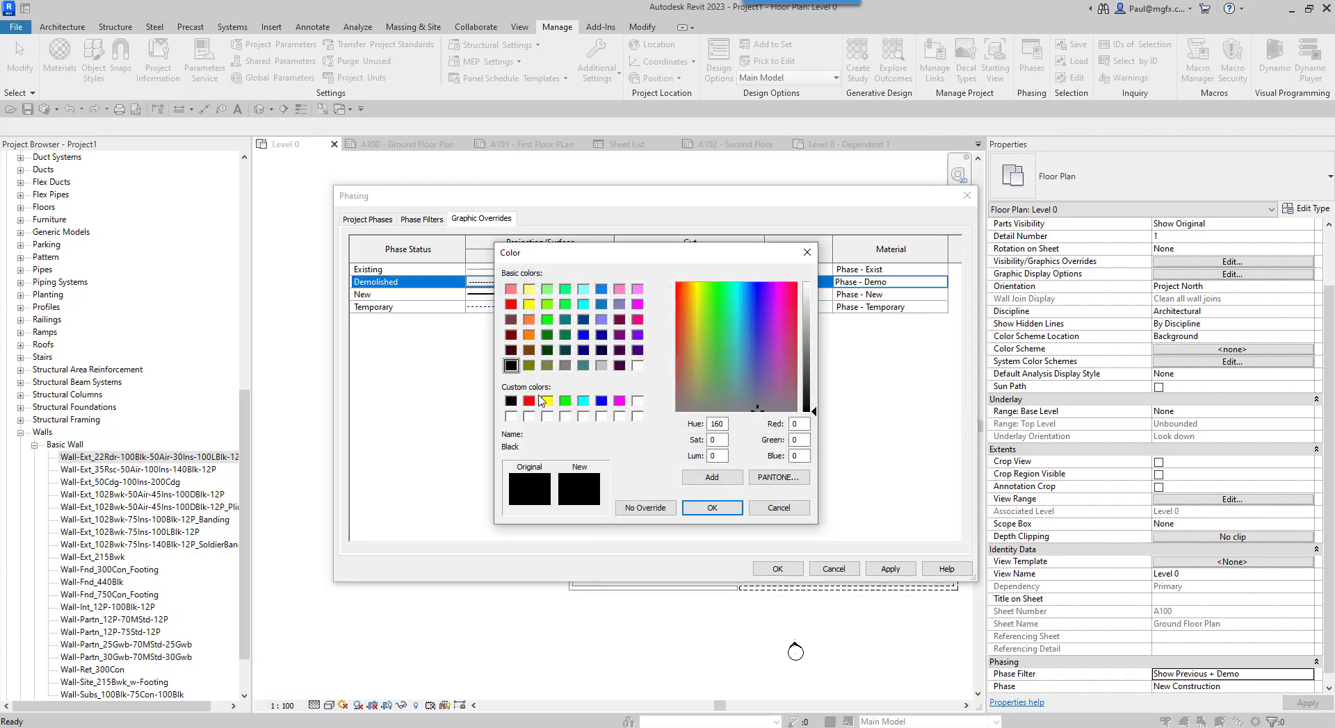
left_click(529, 401)
left_click(710, 507)
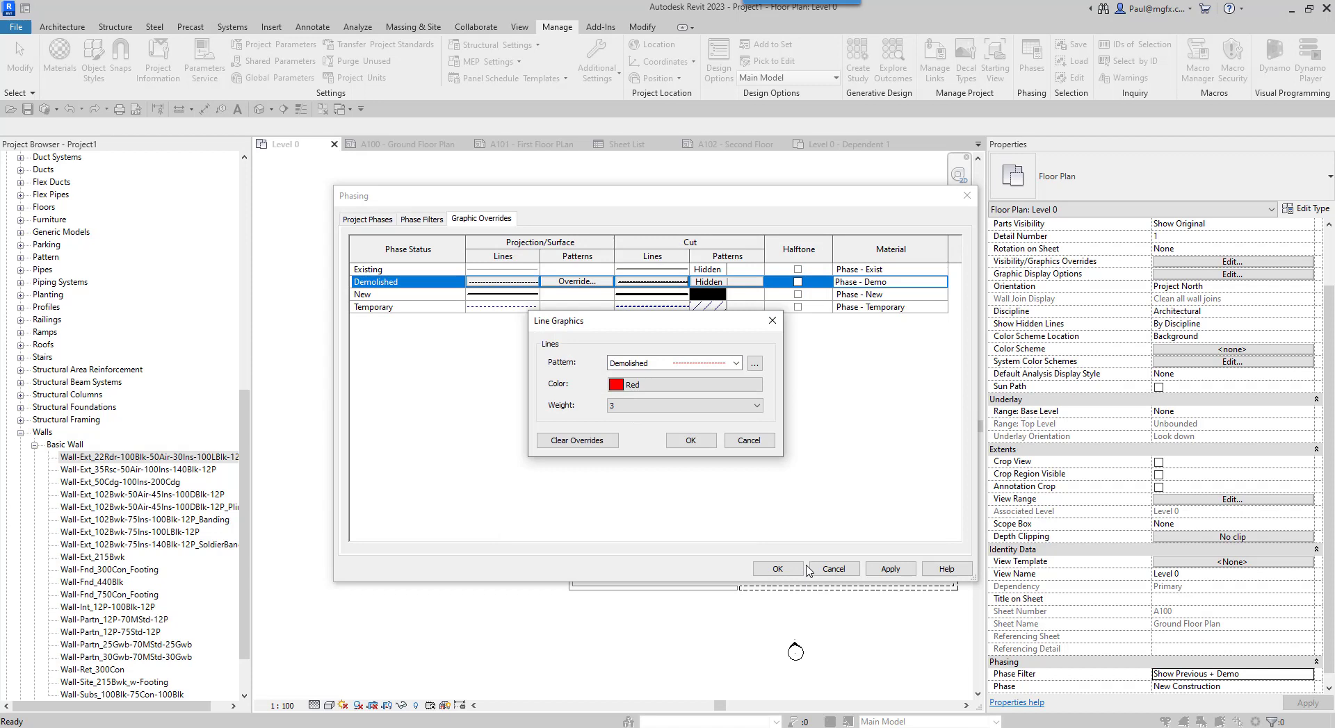
left_click(711, 447)
left_click(778, 567)
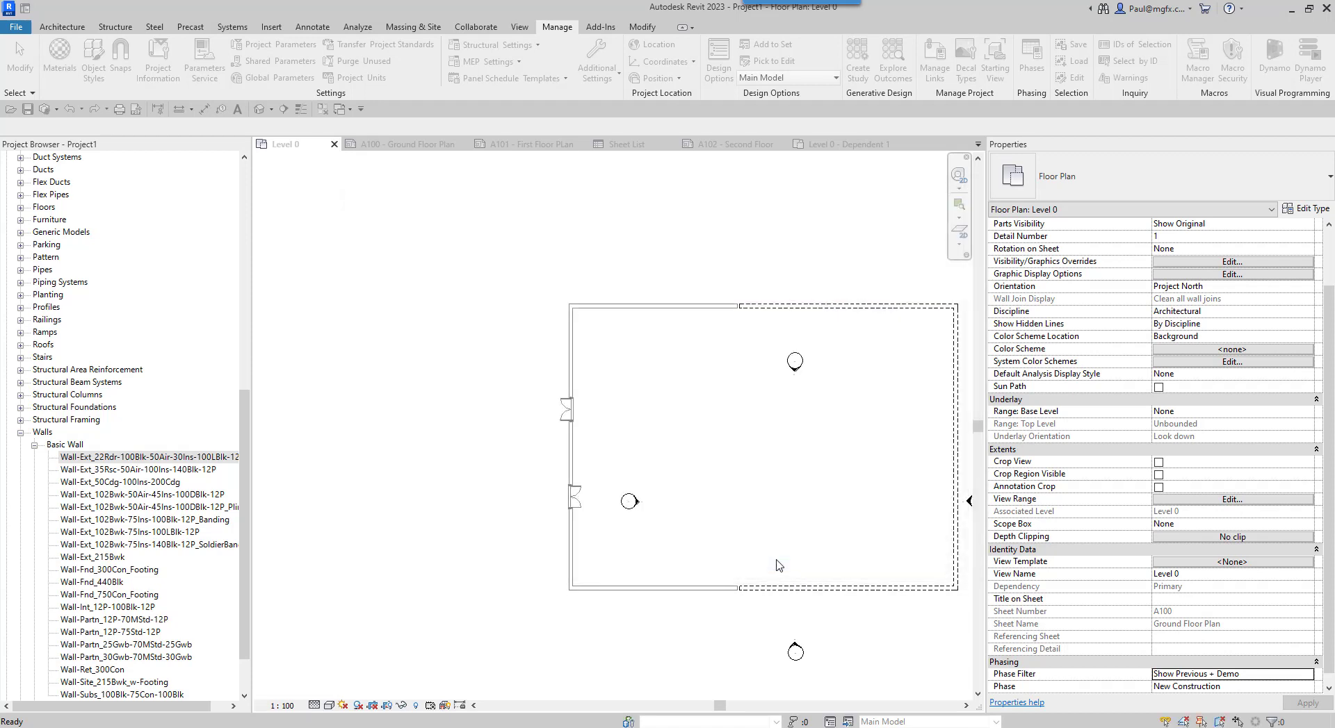
scroll(693, 474, "down", 1)
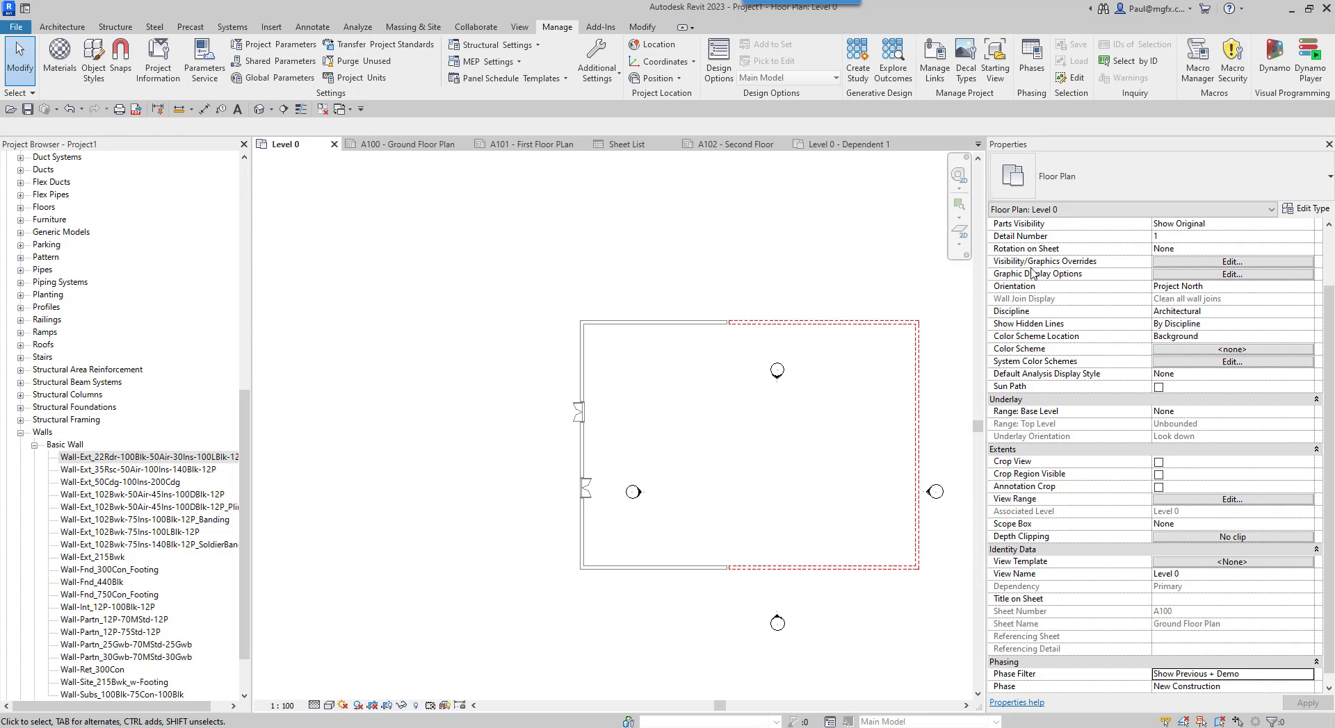
scroll(671, 447, "up", 2)
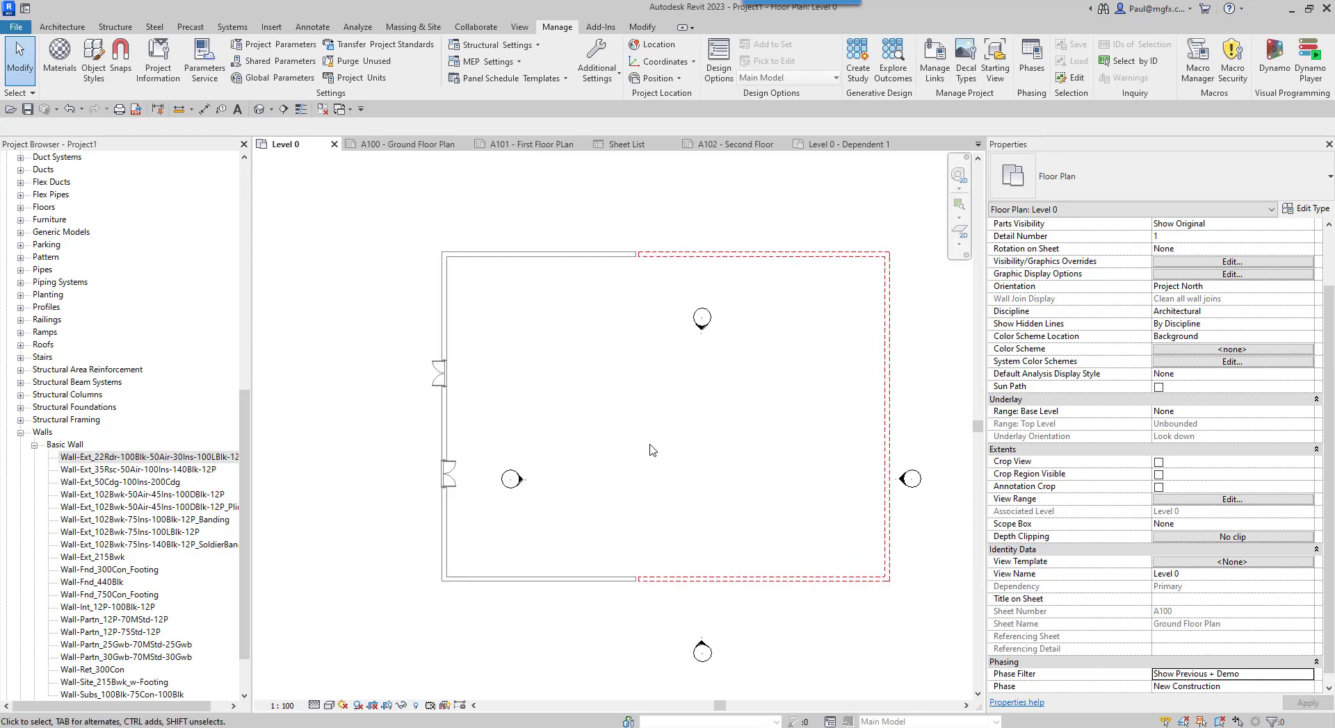
scroll(657, 462, "down", 2)
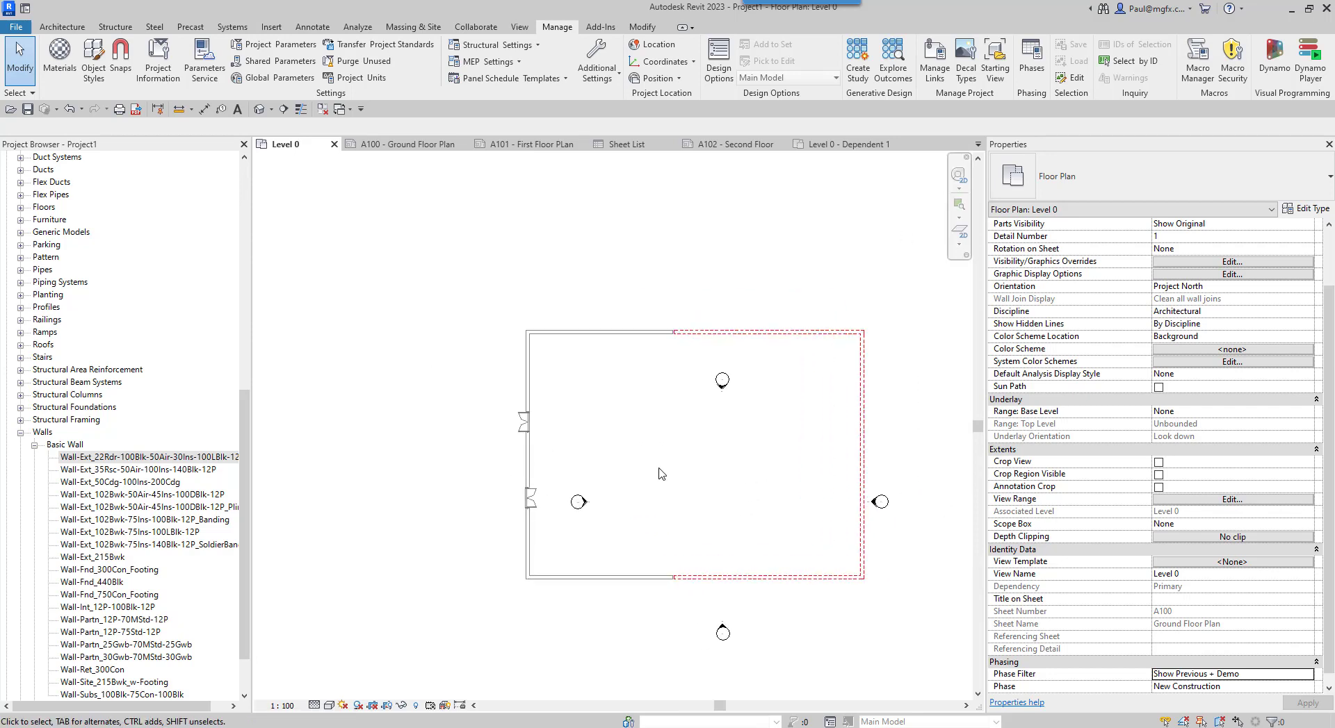
scroll(970, 393, "up", 1)
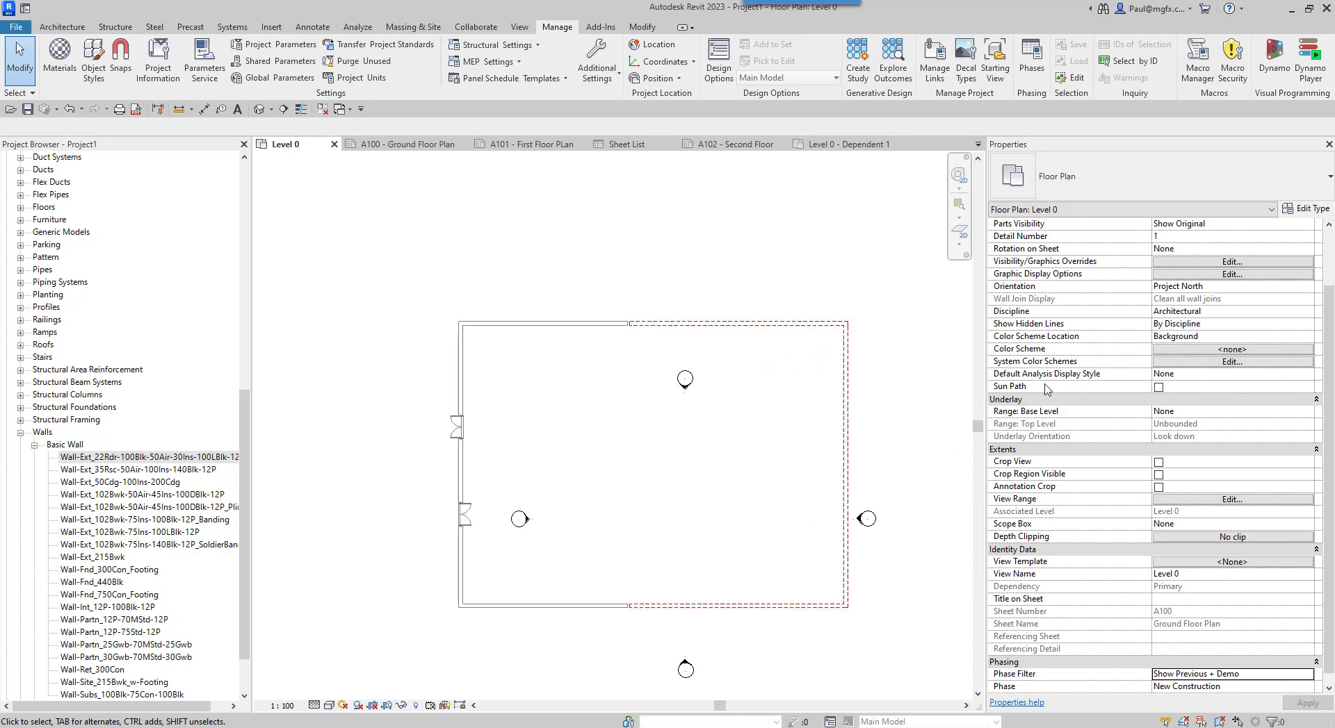
- Check the Level 0 view's view range settings and close them without changes
scroll(1157, 404, "up", 2)
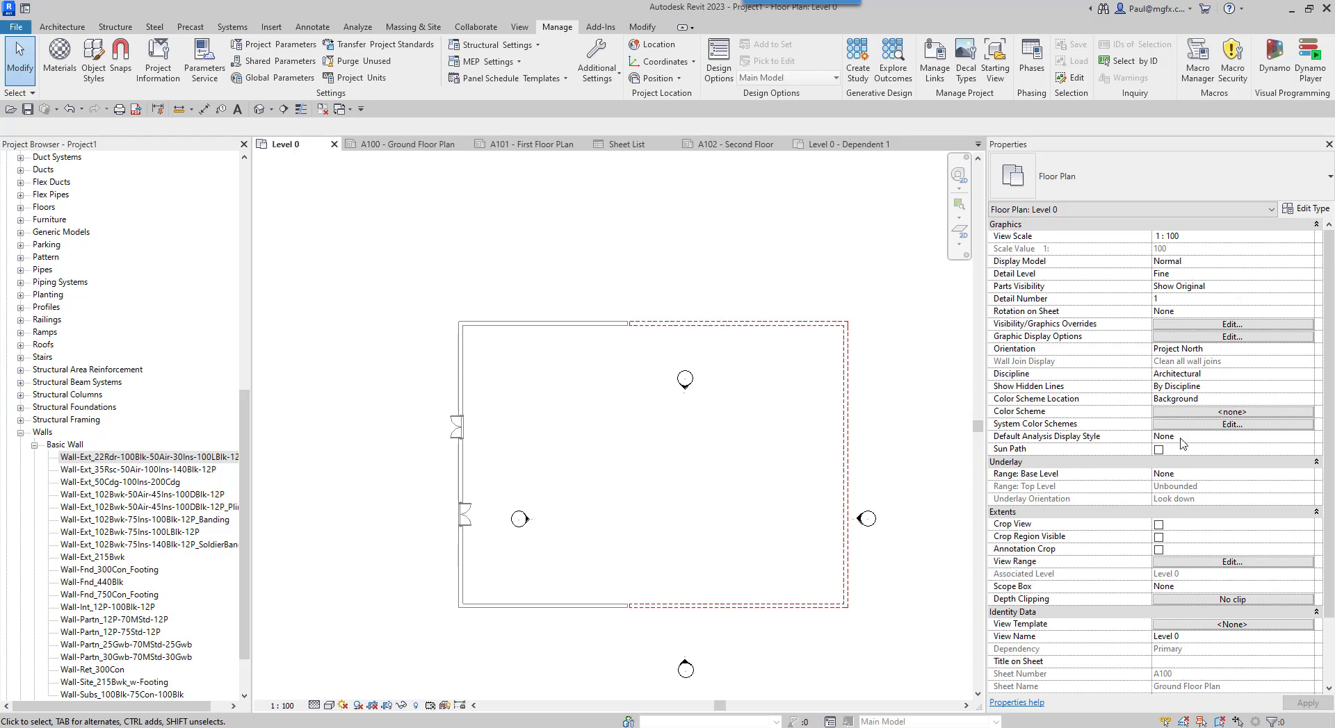
scroll(1113, 484, "down", 2)
left_click(1210, 500)
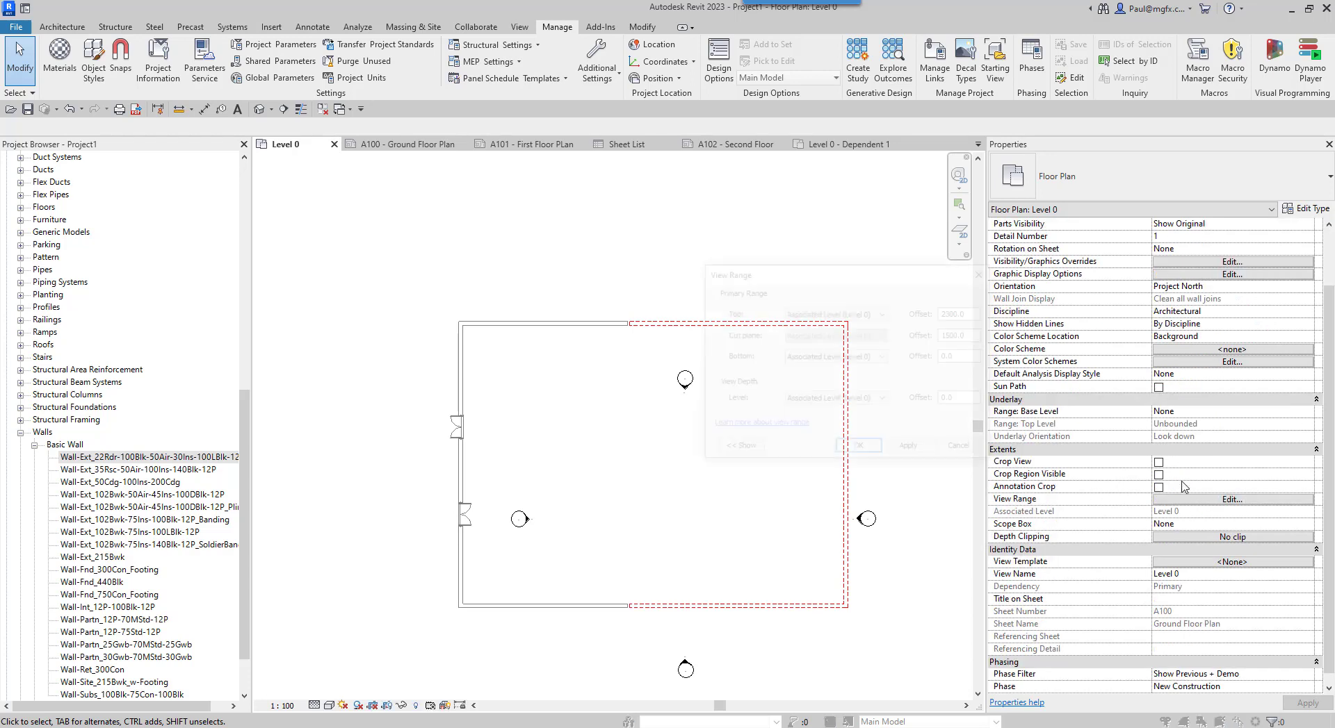
left_click_drag(798, 270, 641, 246)
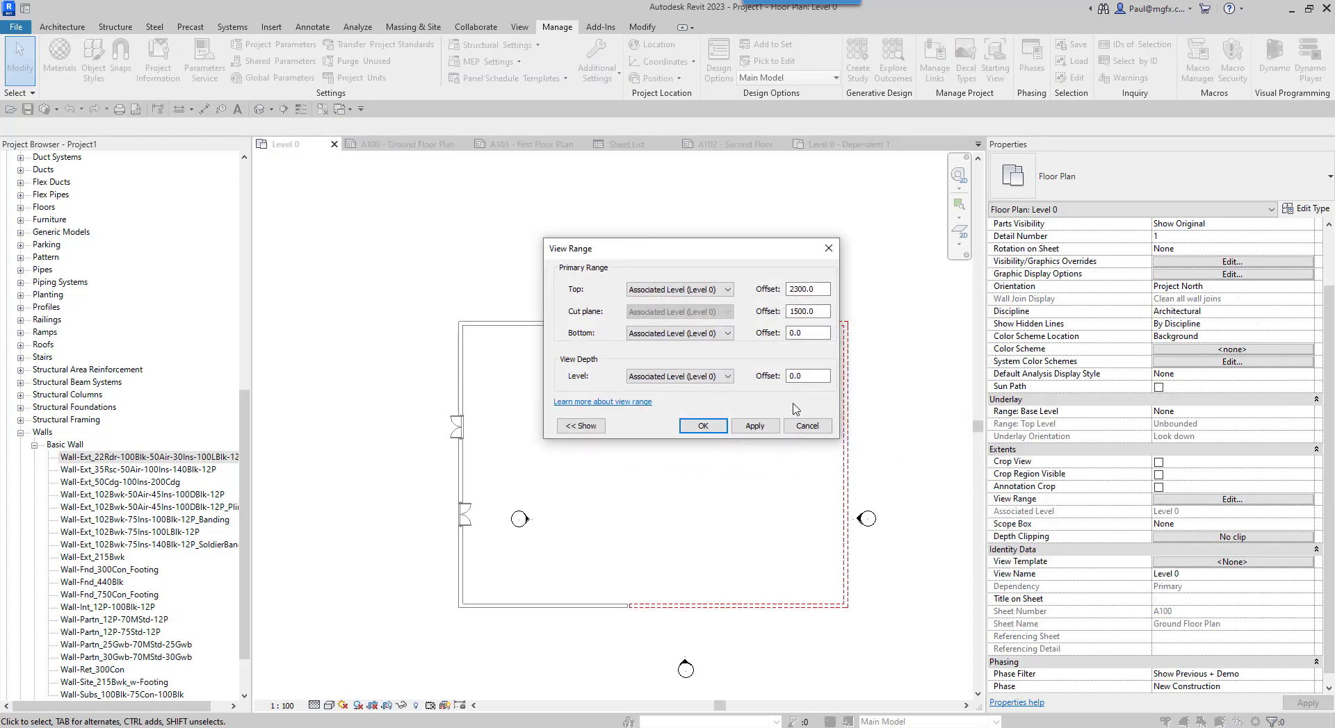
left_click(828, 248)
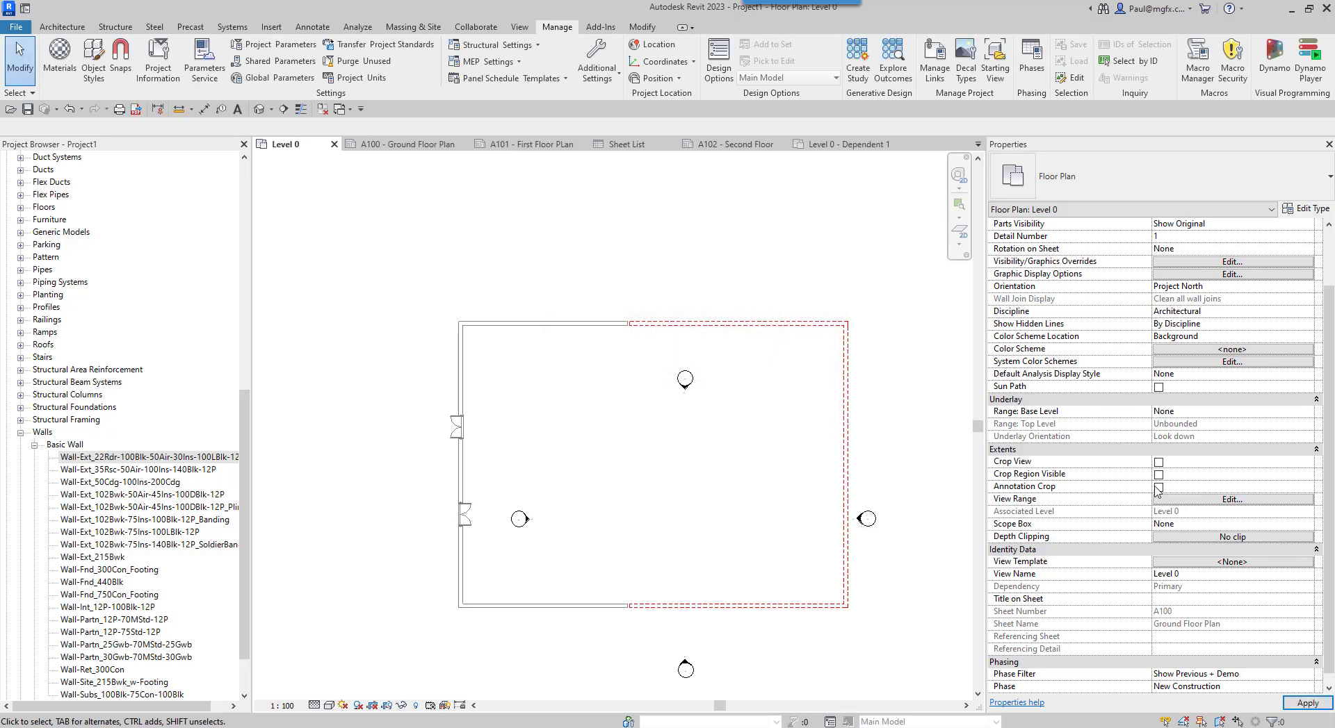
- Create a new rule-based filter named Walls Phasing from the Level 0 view's visibility/graphics filter settings
scroll(1162, 303, "up", 2)
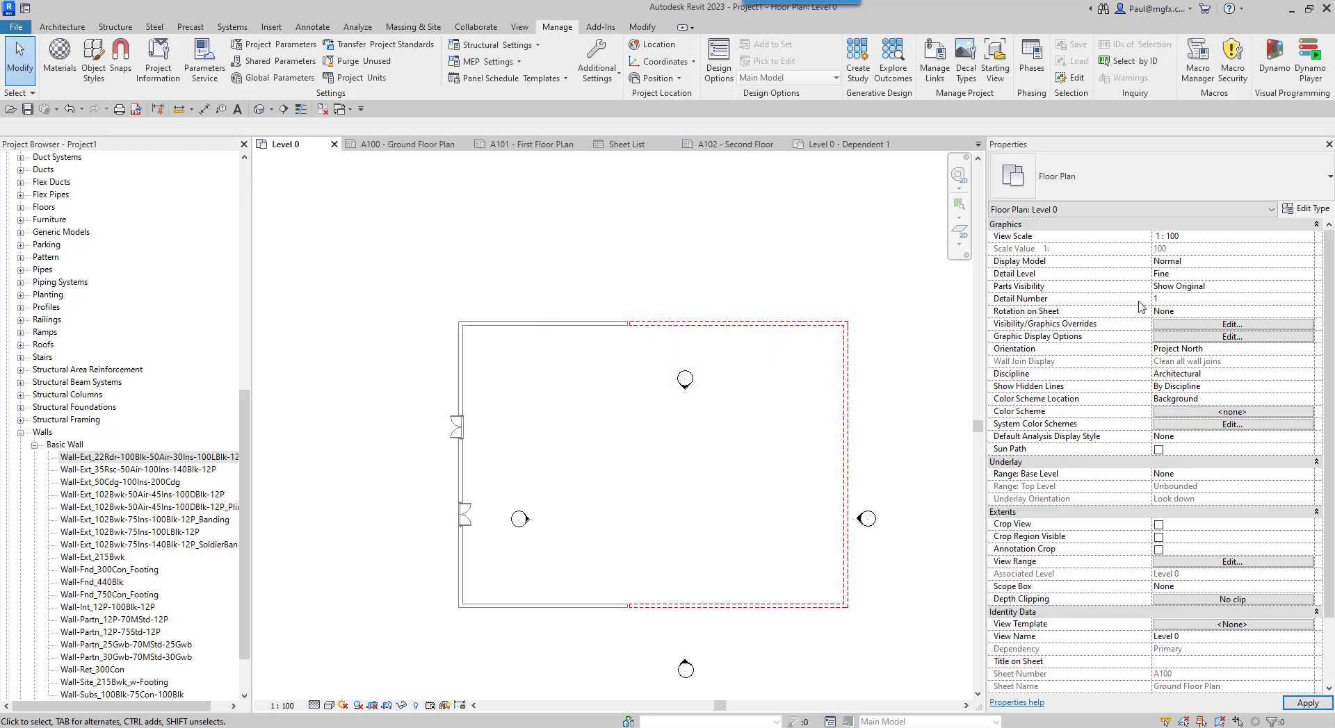
left_click(1212, 325)
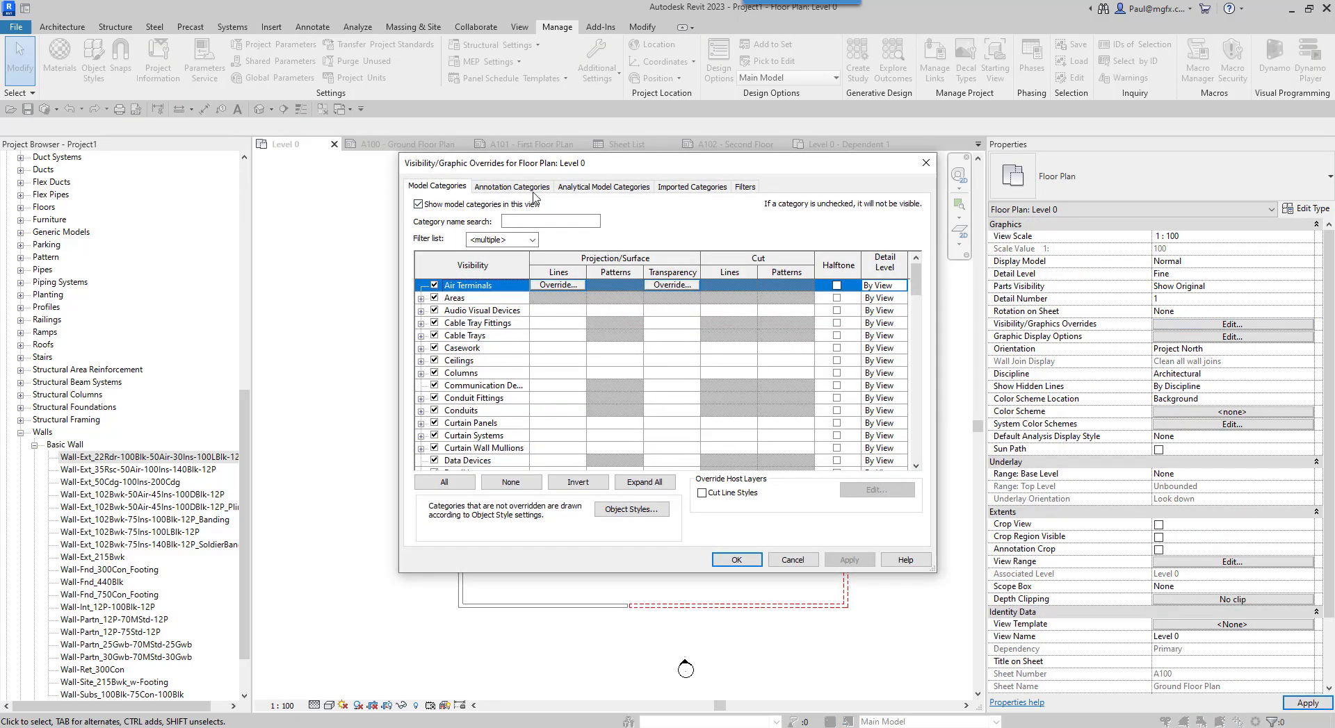
left_click(744, 188)
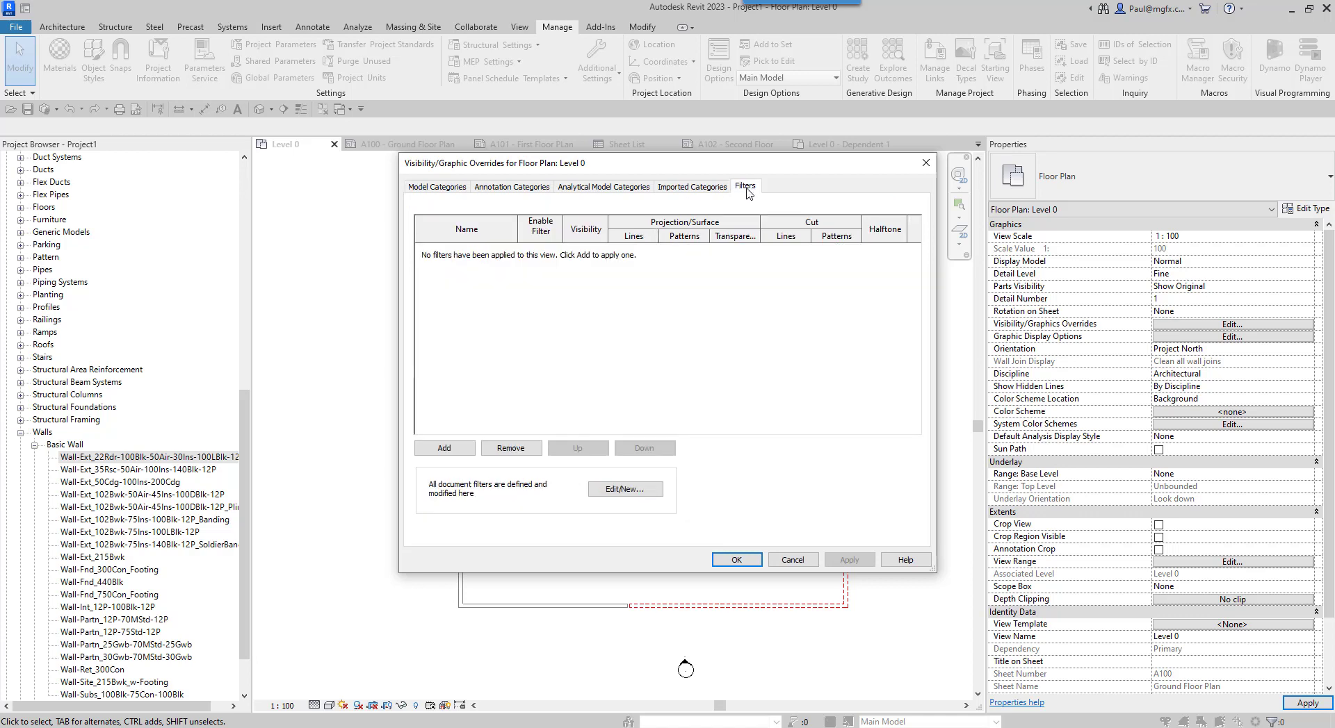
left_click(445, 447)
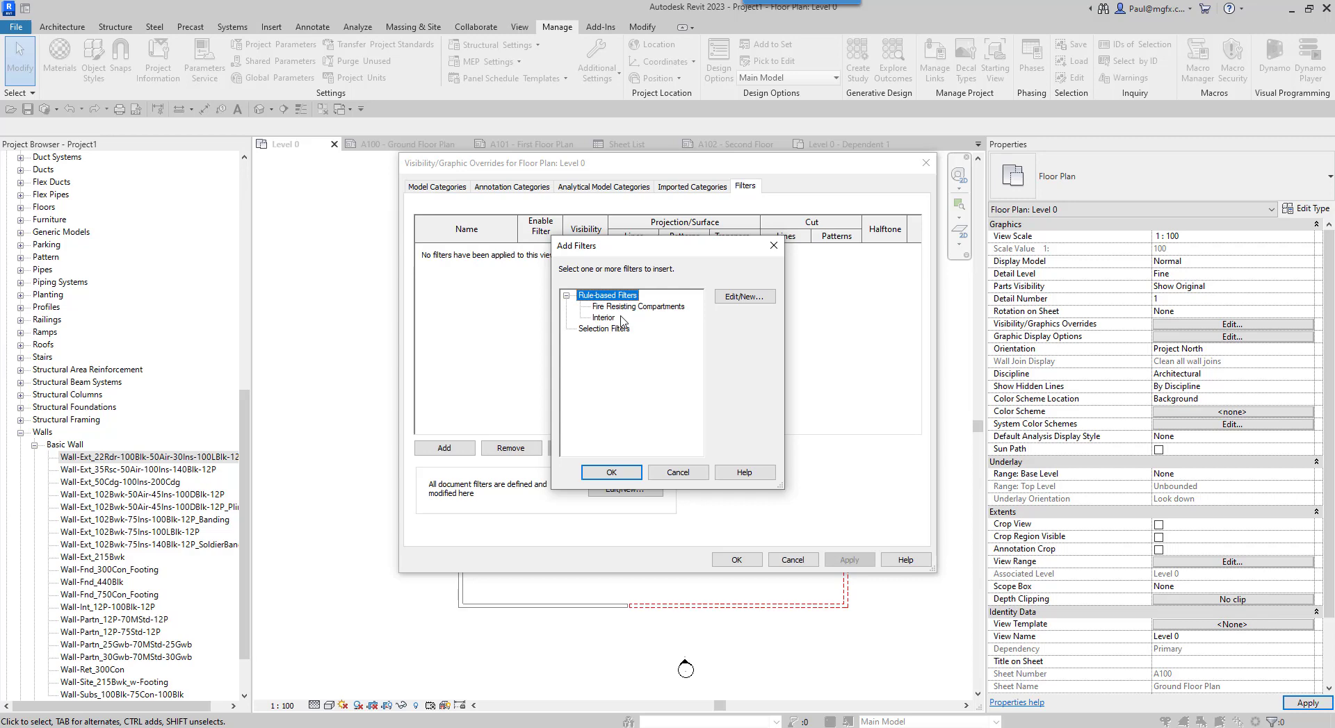
left_click(746, 297)
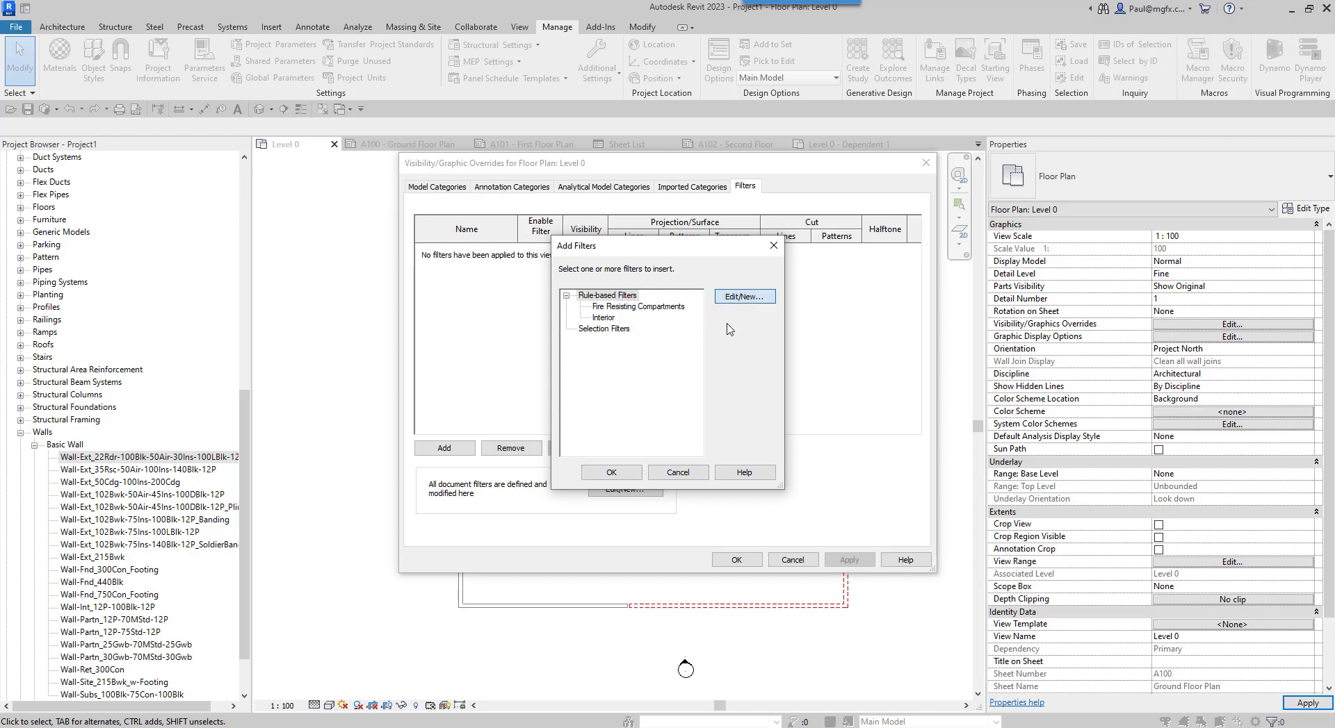
left_click(306, 470)
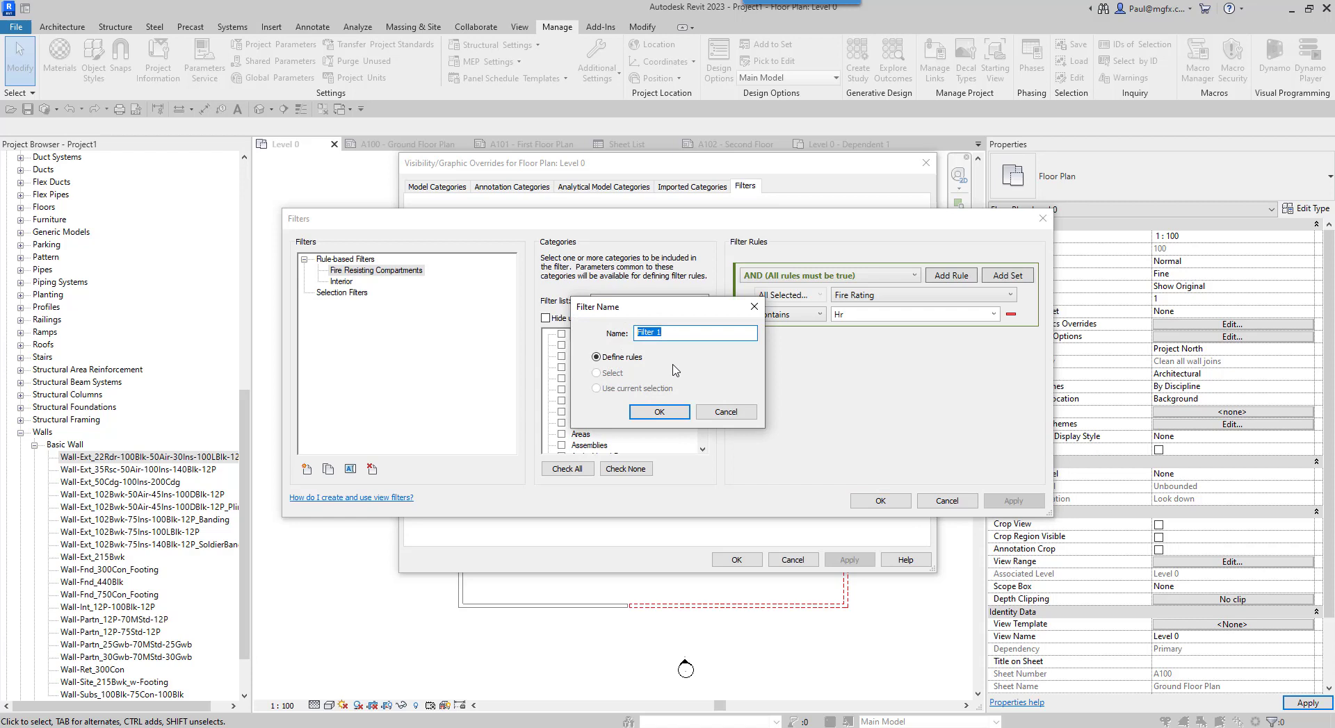
type("Walls Phasing")
left_click(671, 413)
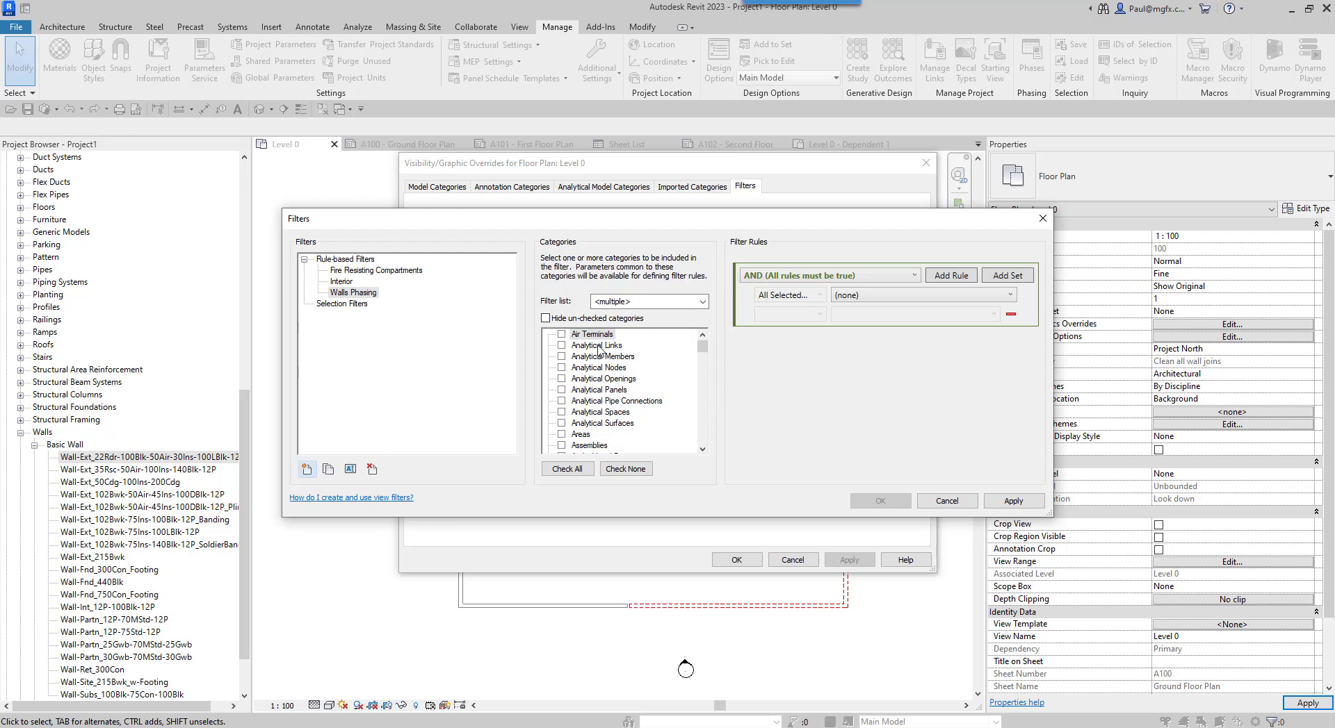
- Include all categories in the Walls Phasing filter and add a second filter rule
left_click(567, 468)
scroll(594, 410, "down", 2)
scroll(593, 407, "down", 1)
mouse_move(703, 353)
left_mouse_down()
mouse_move(703, 382)
mouse_move(705, 333)
left_mouse_up()
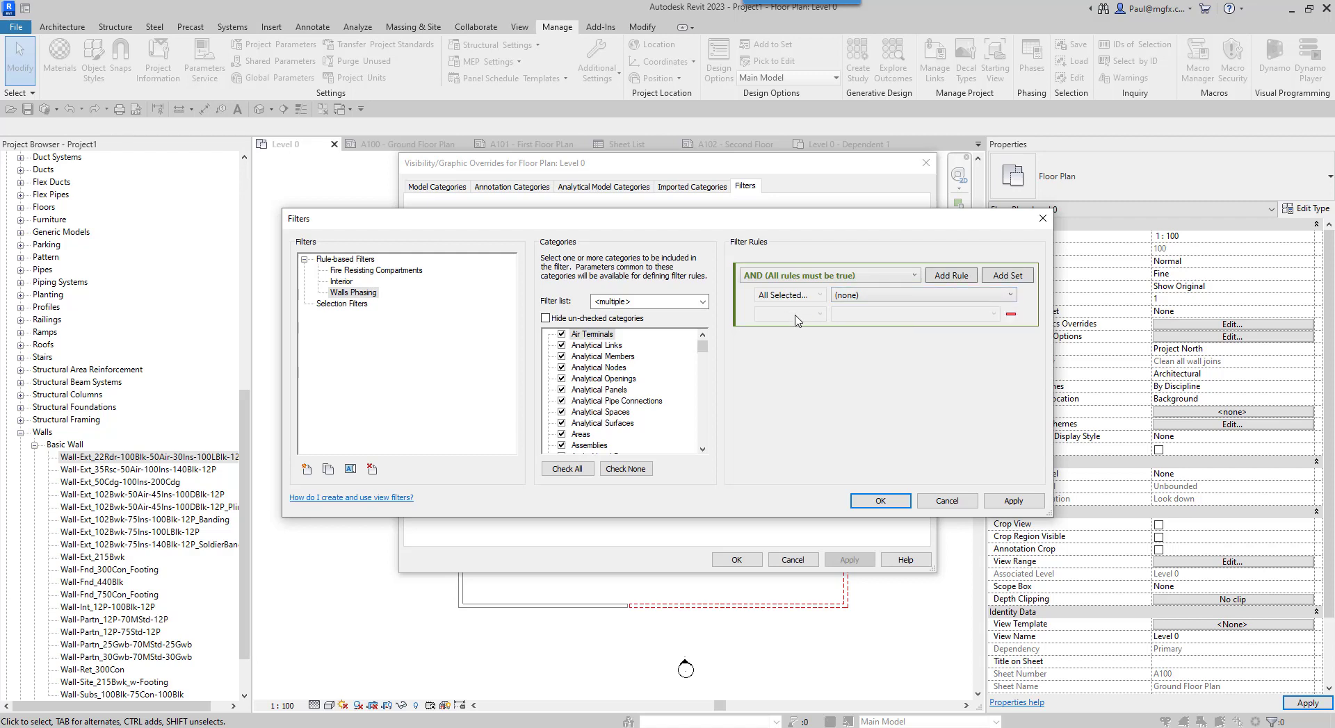
left_click(960, 279)
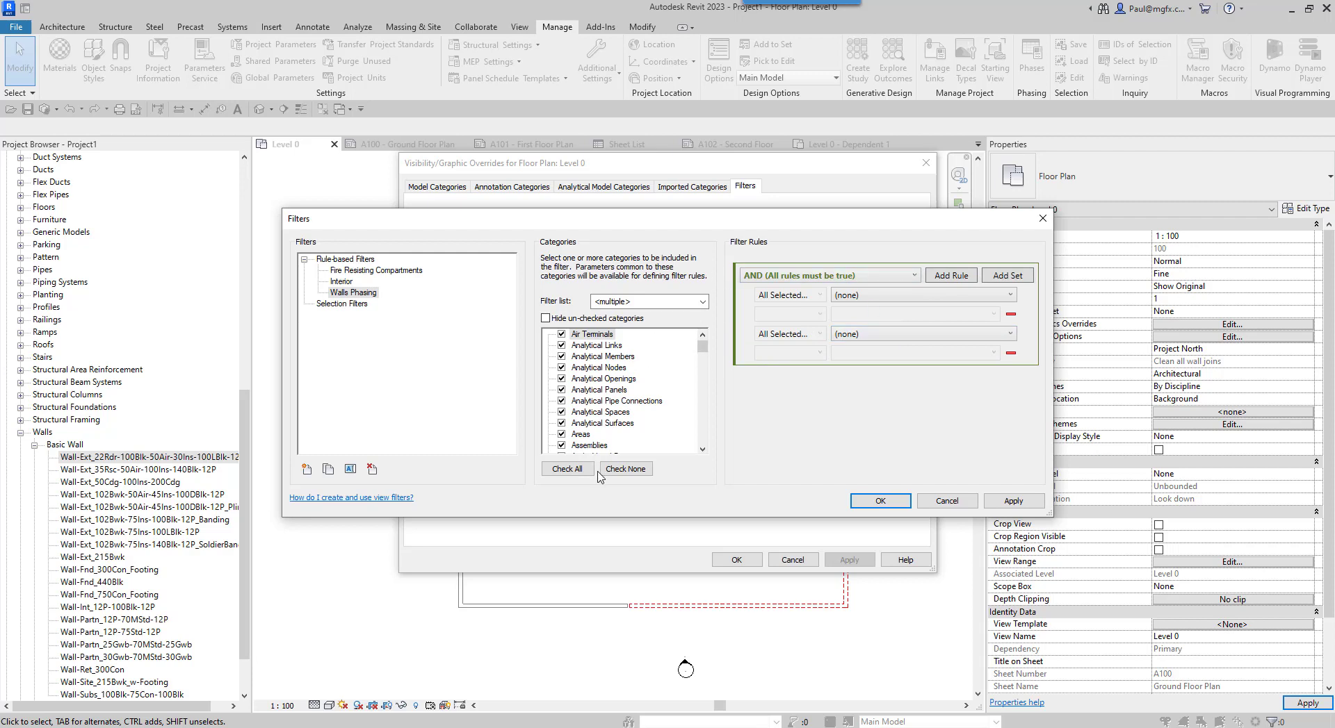
- Restrict the filter to the Walls category only and look over the parameters available for its first rule
left_click(619, 470)
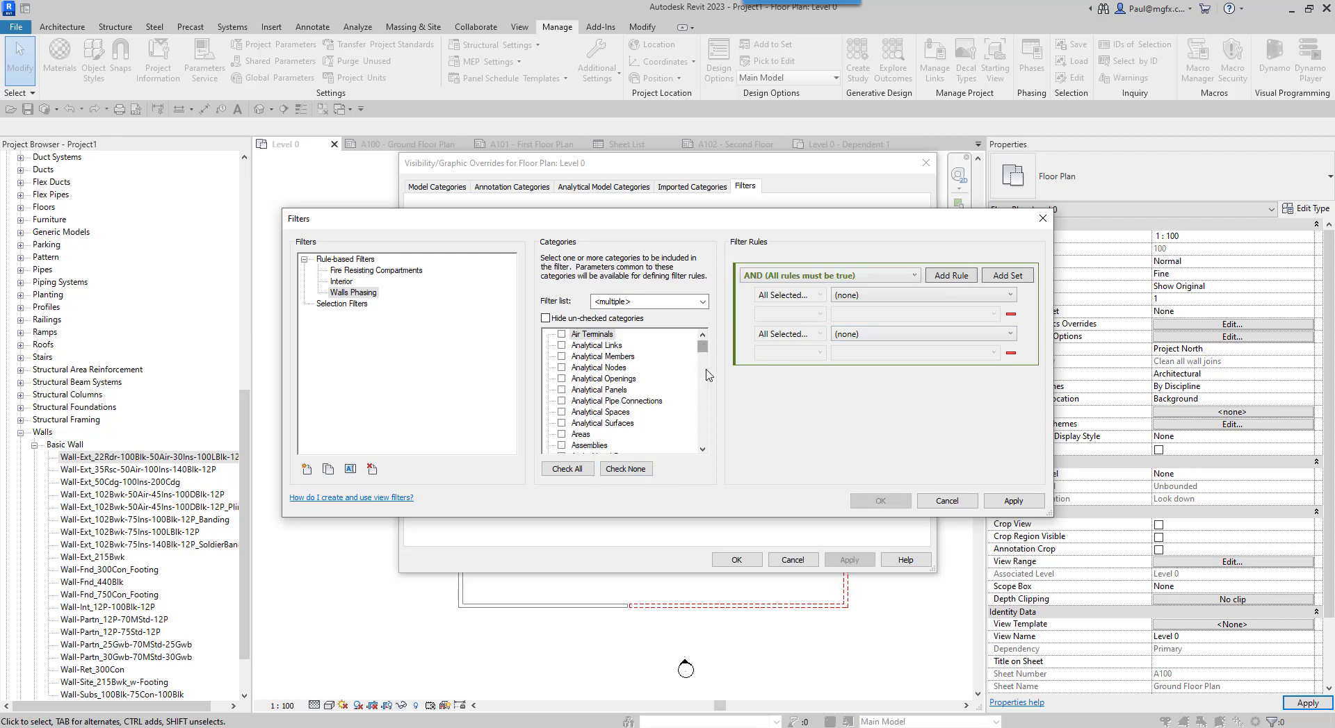
scroll(709, 375, "down", 10)
left_click(562, 422)
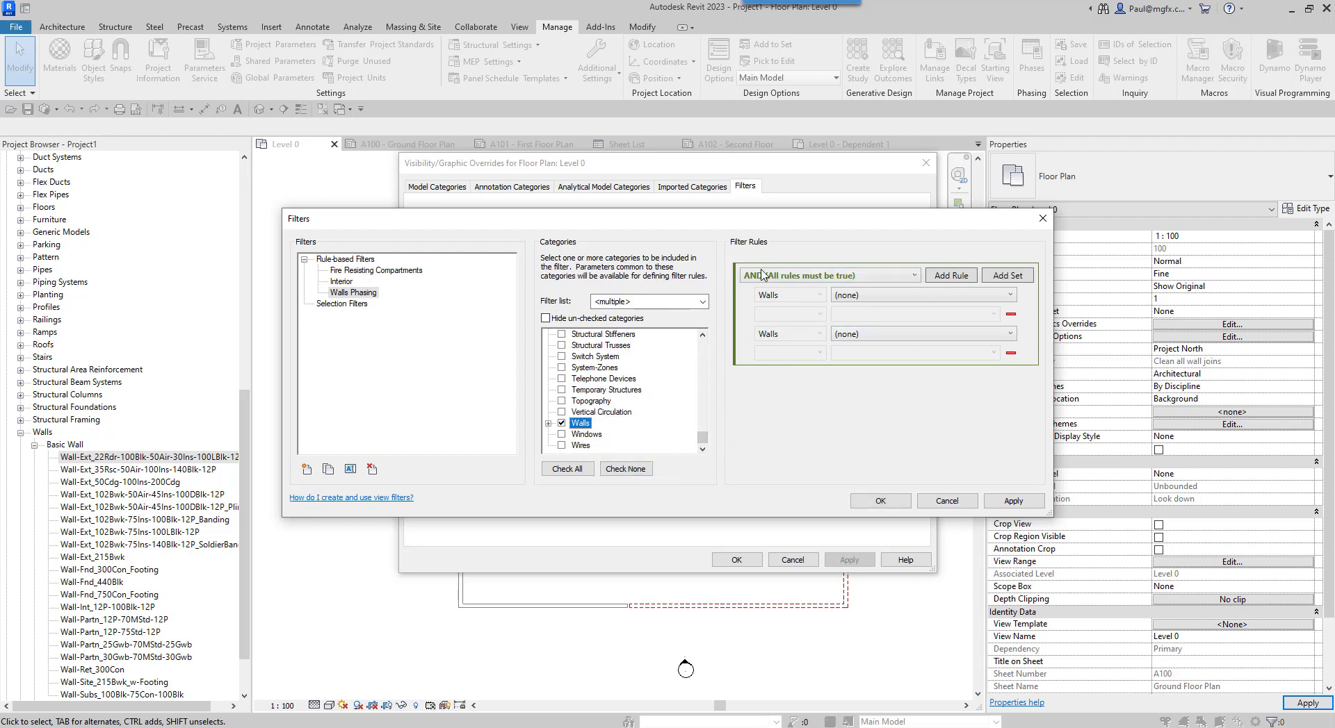
left_click(994, 295)
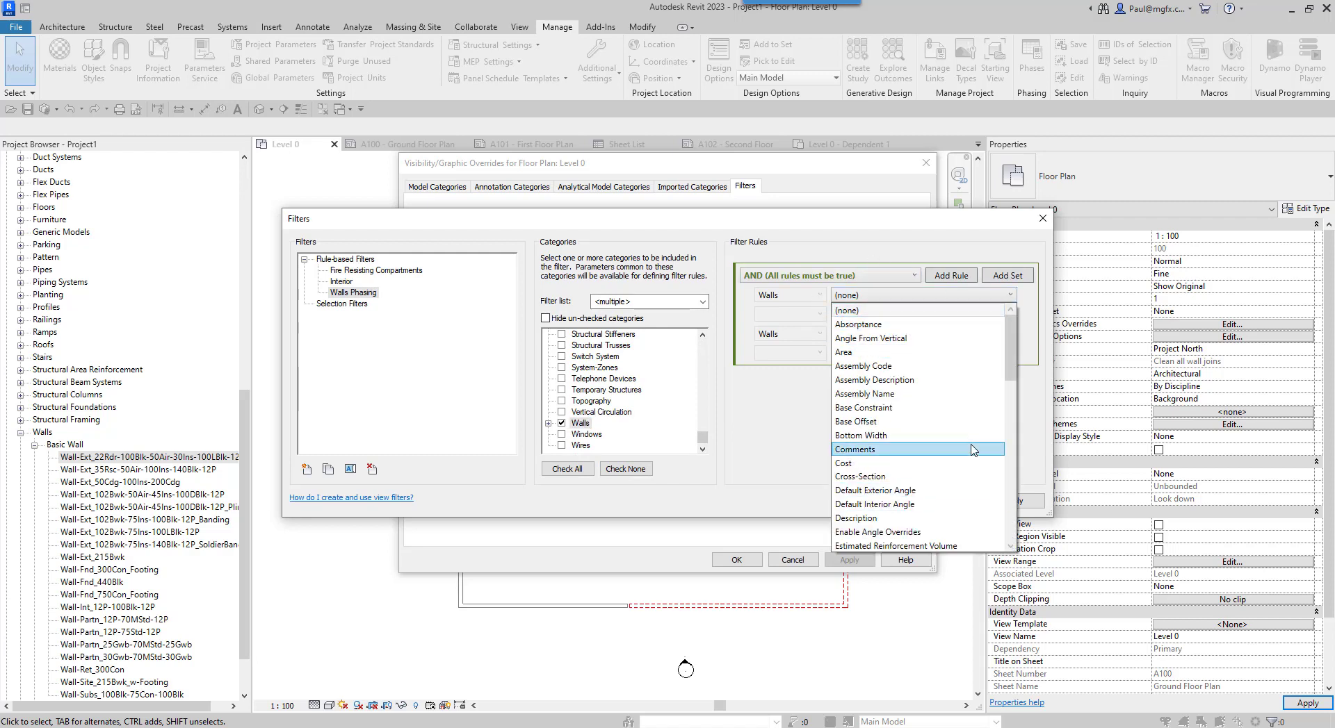
left_click(870, 245)
- Add the Doors category to the filter and set the first rule's parameter to Phase Created
left_click_drag(700, 435, 701, 367)
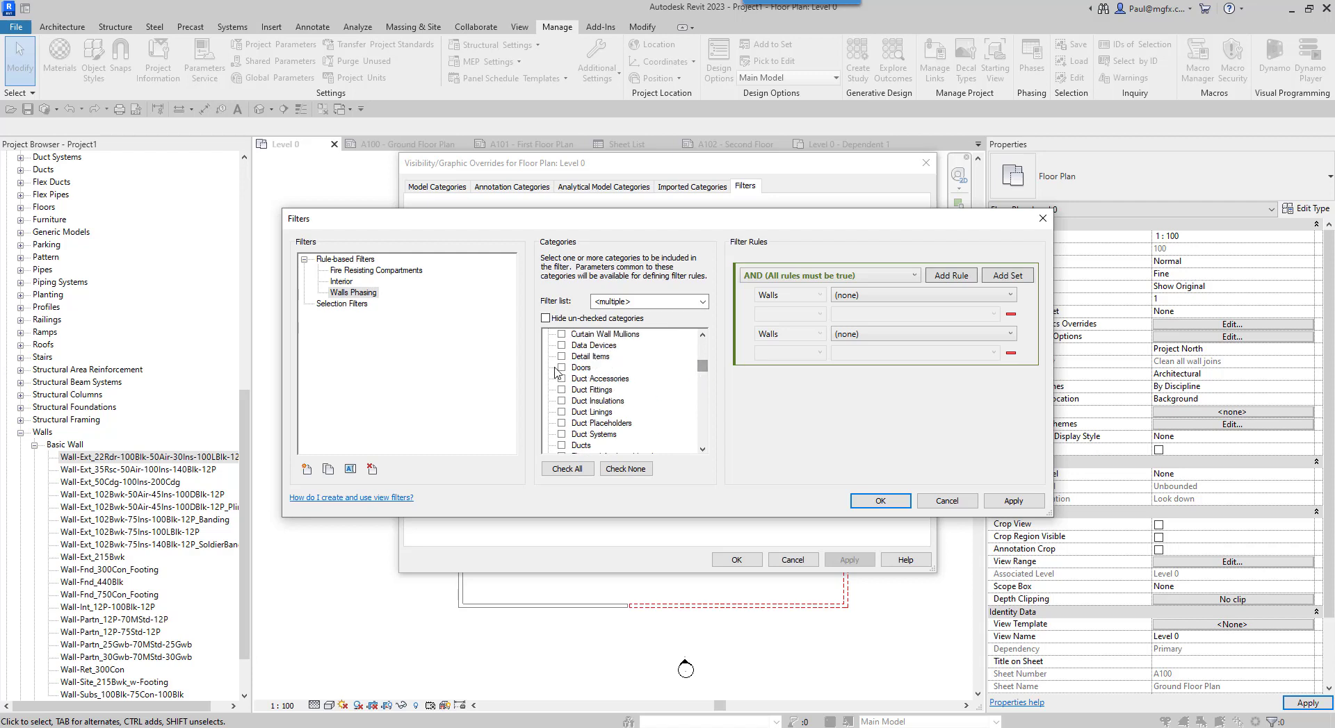
scroll(554, 369, "up", 1)
left_click(562, 390)
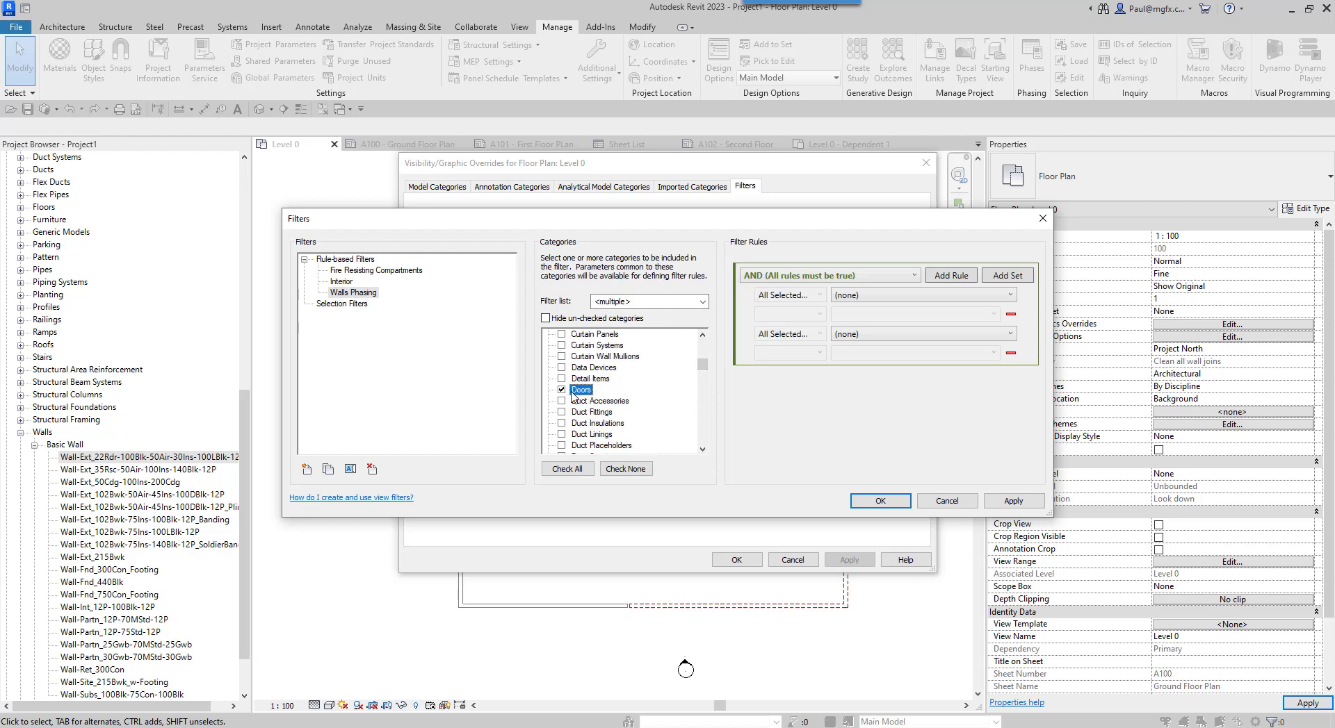
left_click(911, 298)
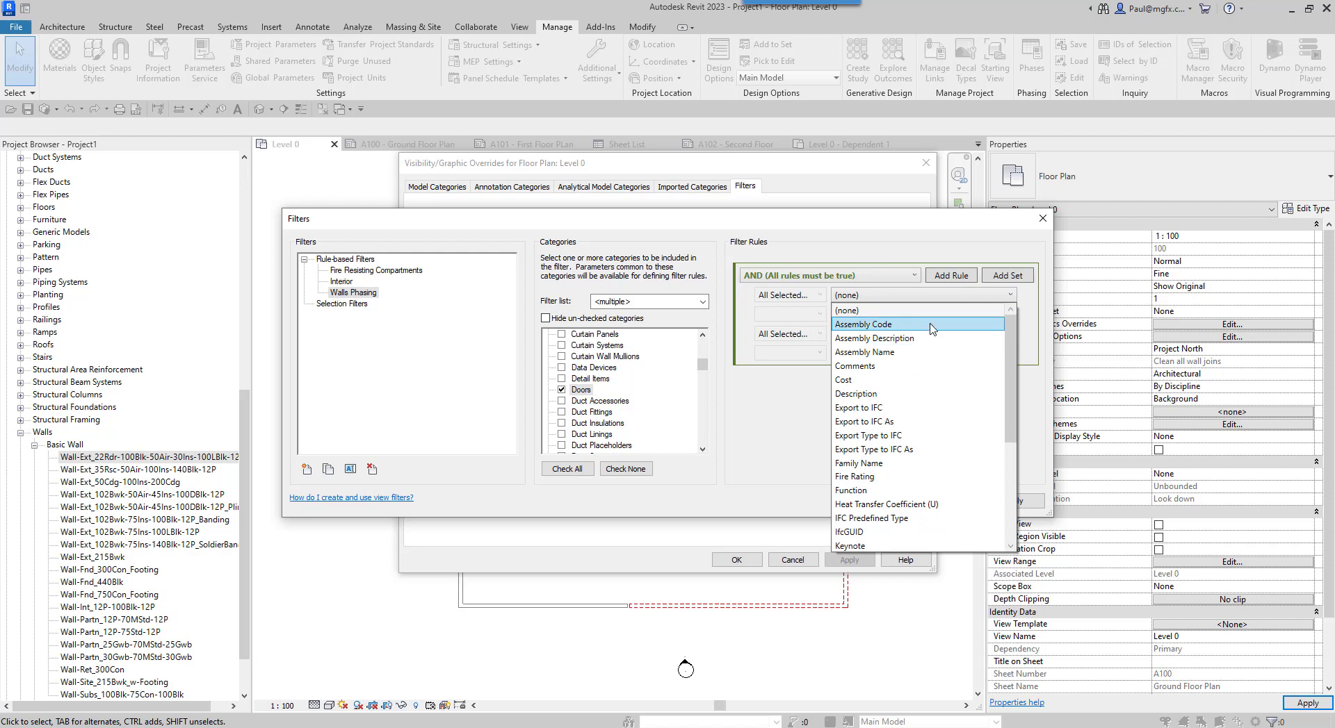
scroll(925, 410, "down", 5)
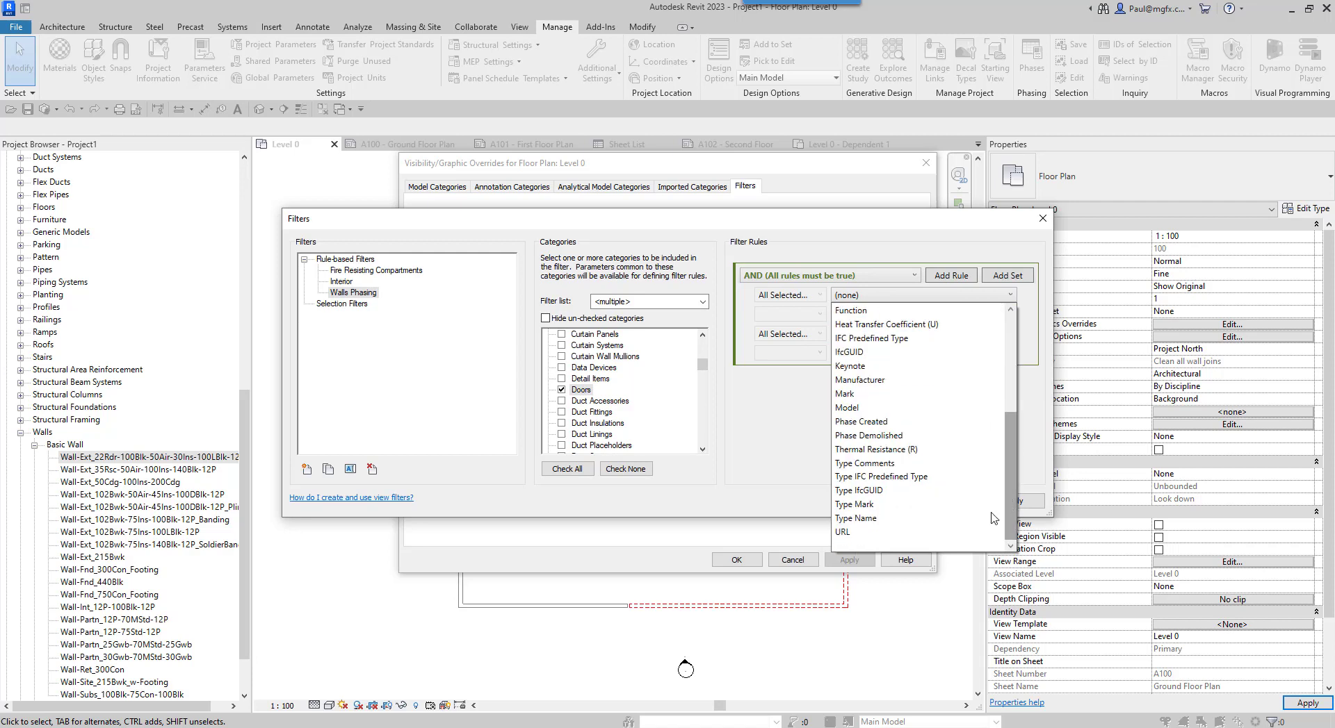
scroll(930, 408, "up", 3)
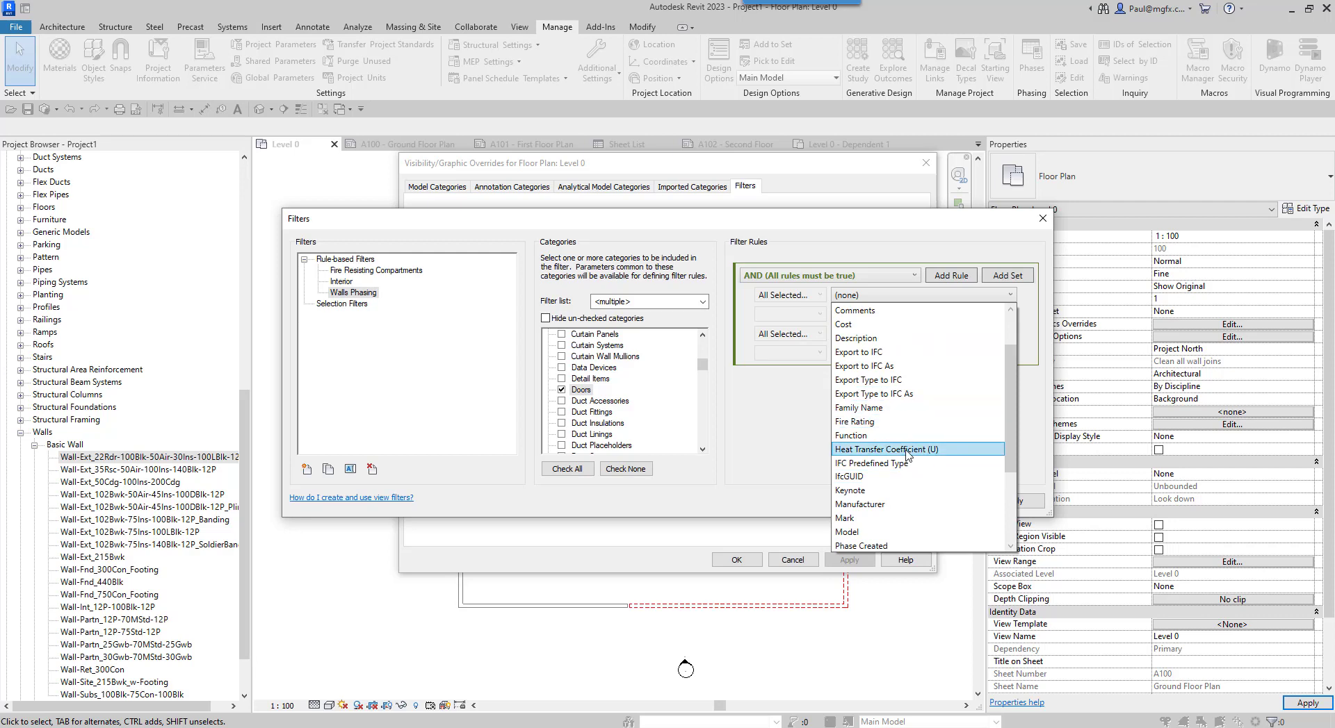
scroll(905, 410, "up", 1)
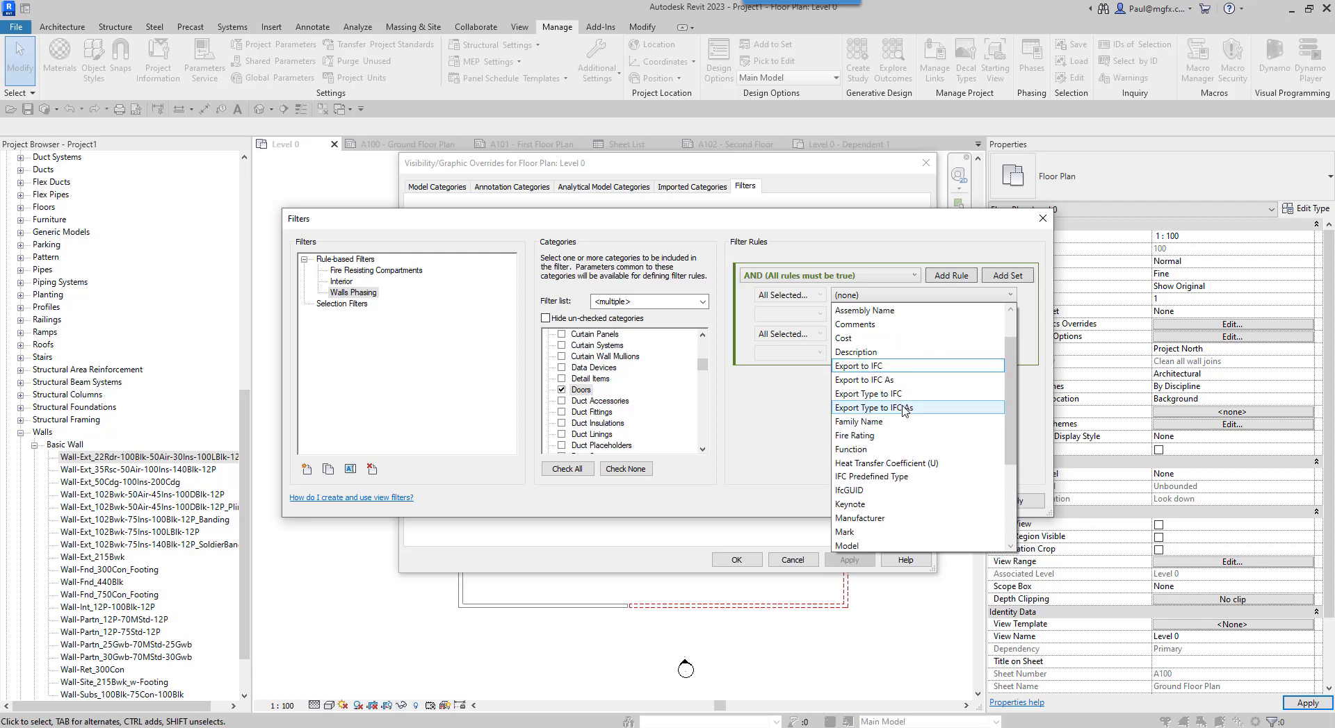
scroll(904, 410, "down", 2)
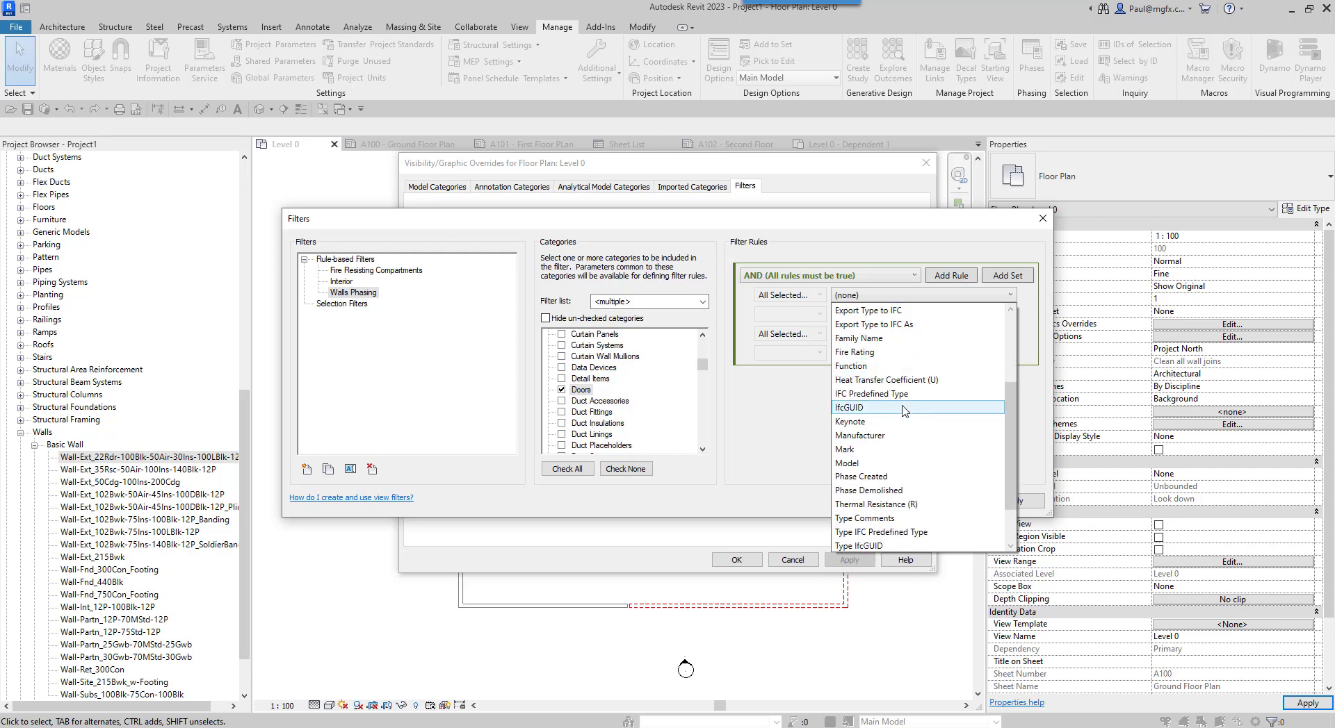
left_click(883, 477)
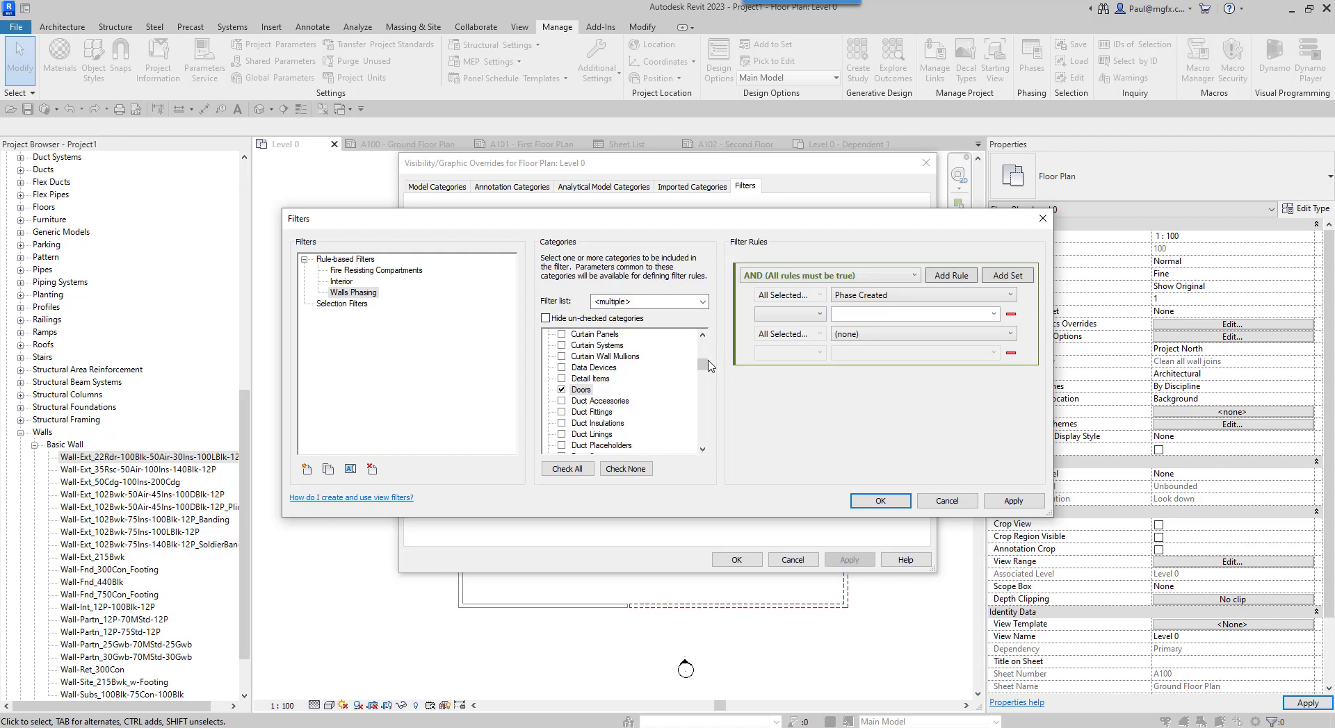
- Remove the Walls category from the filter so only Doors is included, and check the rule's available operators
left_click_drag(706, 367, 704, 445)
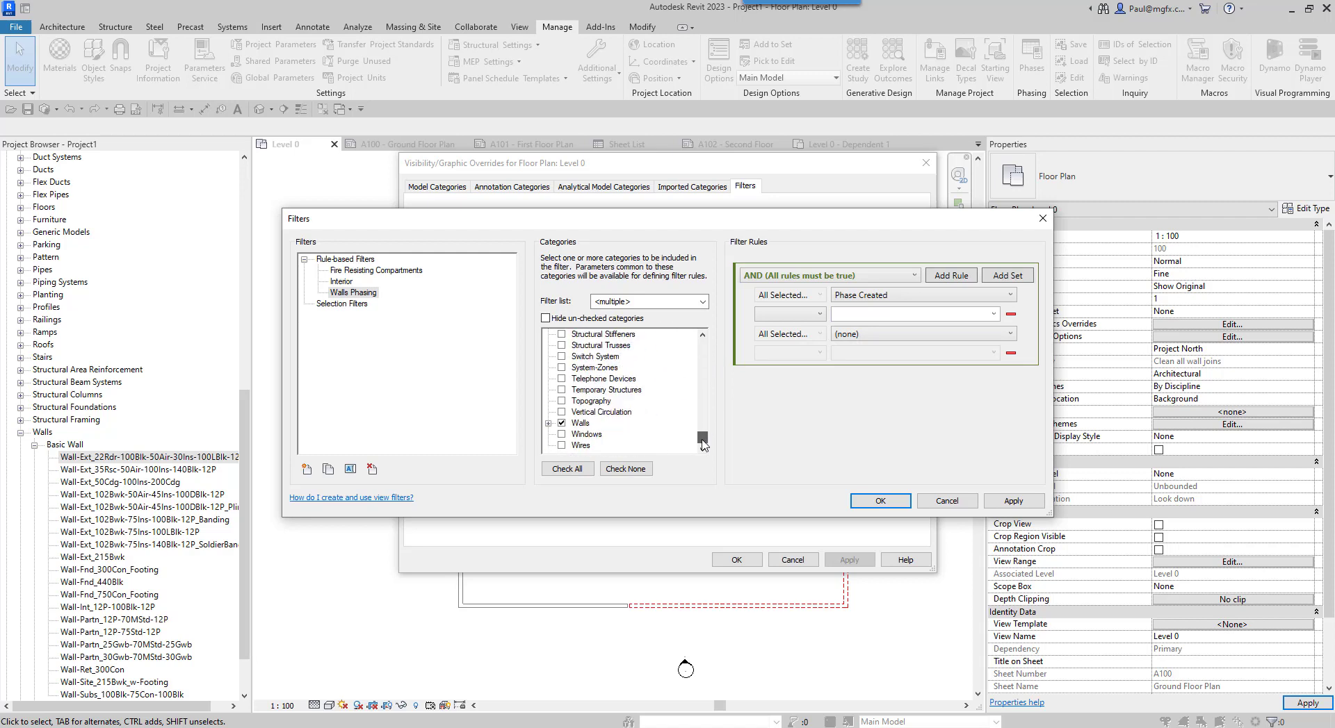
left_click(562, 418)
left_click(560, 423)
left_click(820, 314)
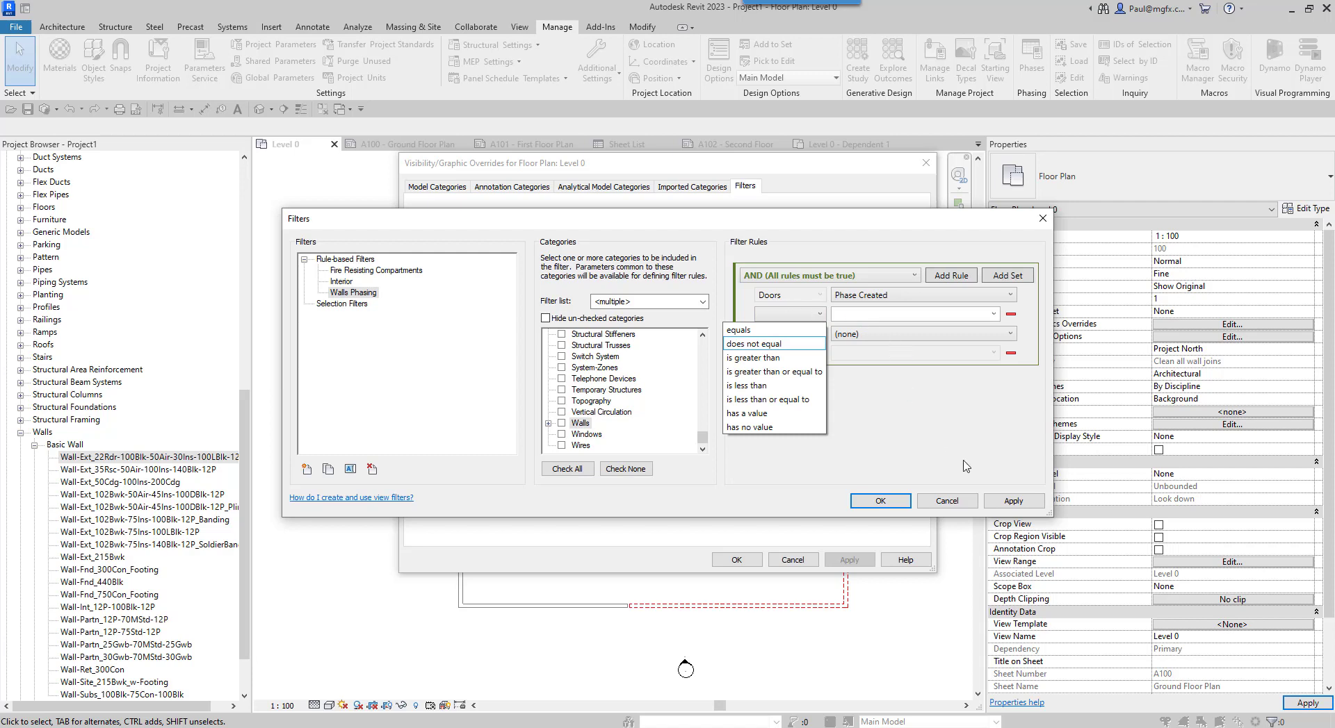
left_click(945, 433)
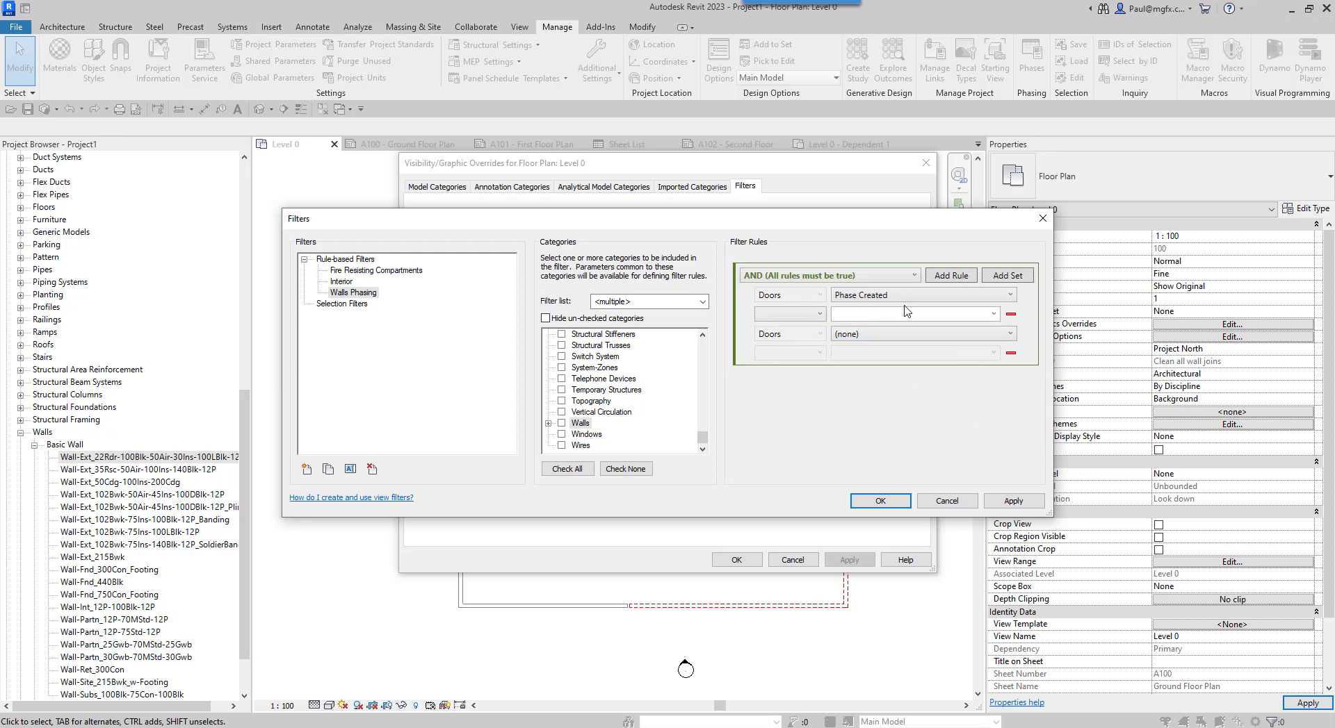
- Set the filter's rule logic to OR (Any rule may be true) and remove the second, empty rule
left_click(842, 278)
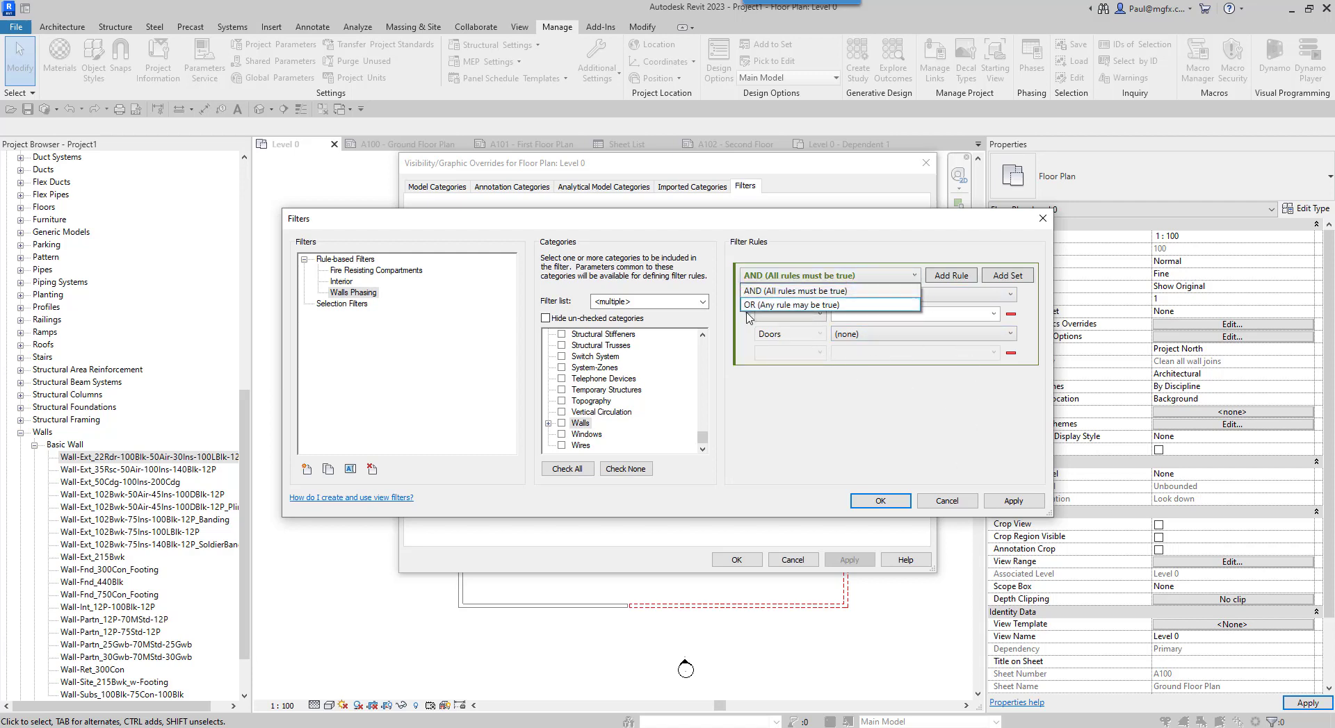
left_click(770, 308)
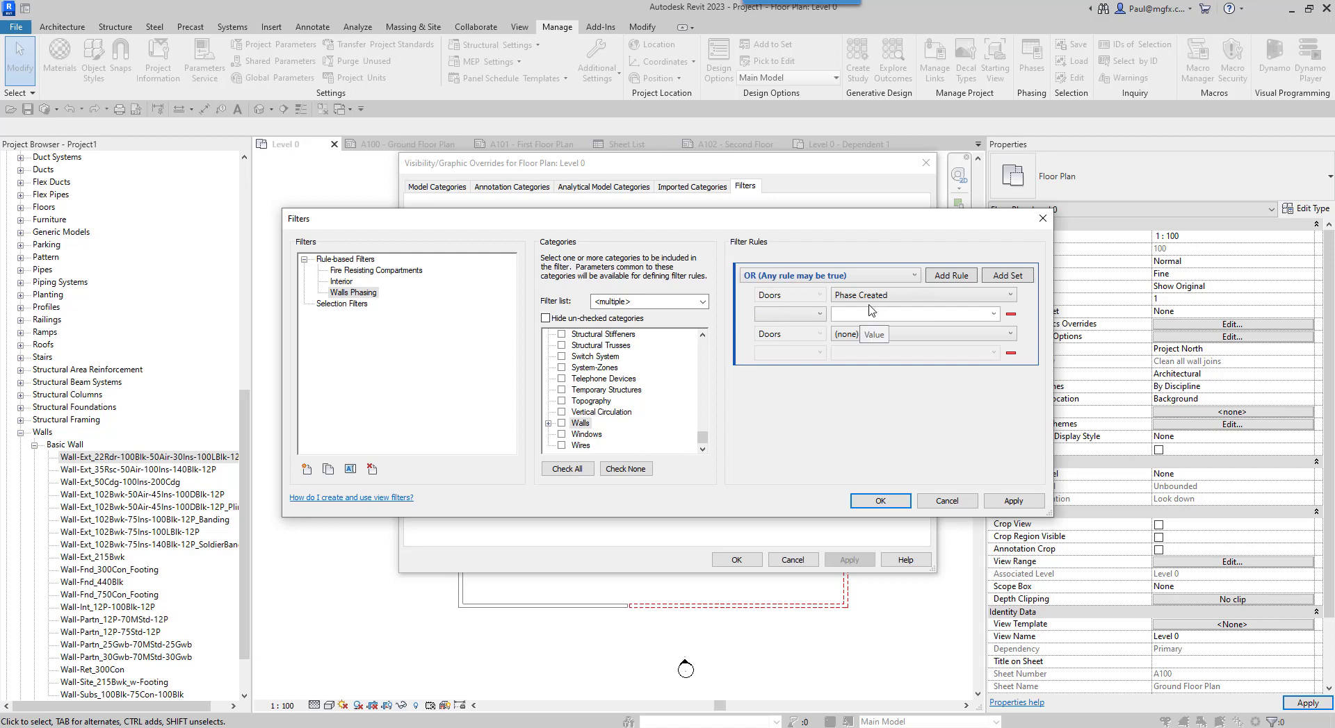
left_click(827, 275)
left_click(799, 290)
left_click(799, 275)
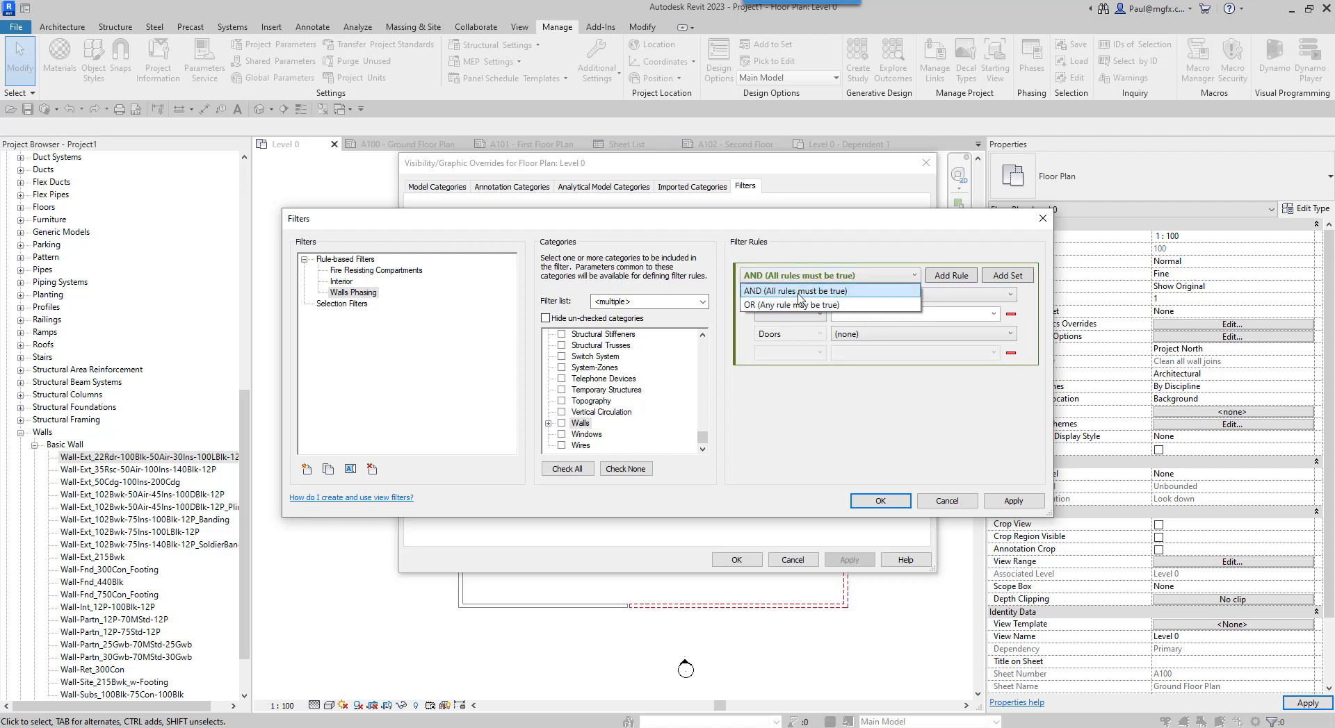
left_click(804, 305)
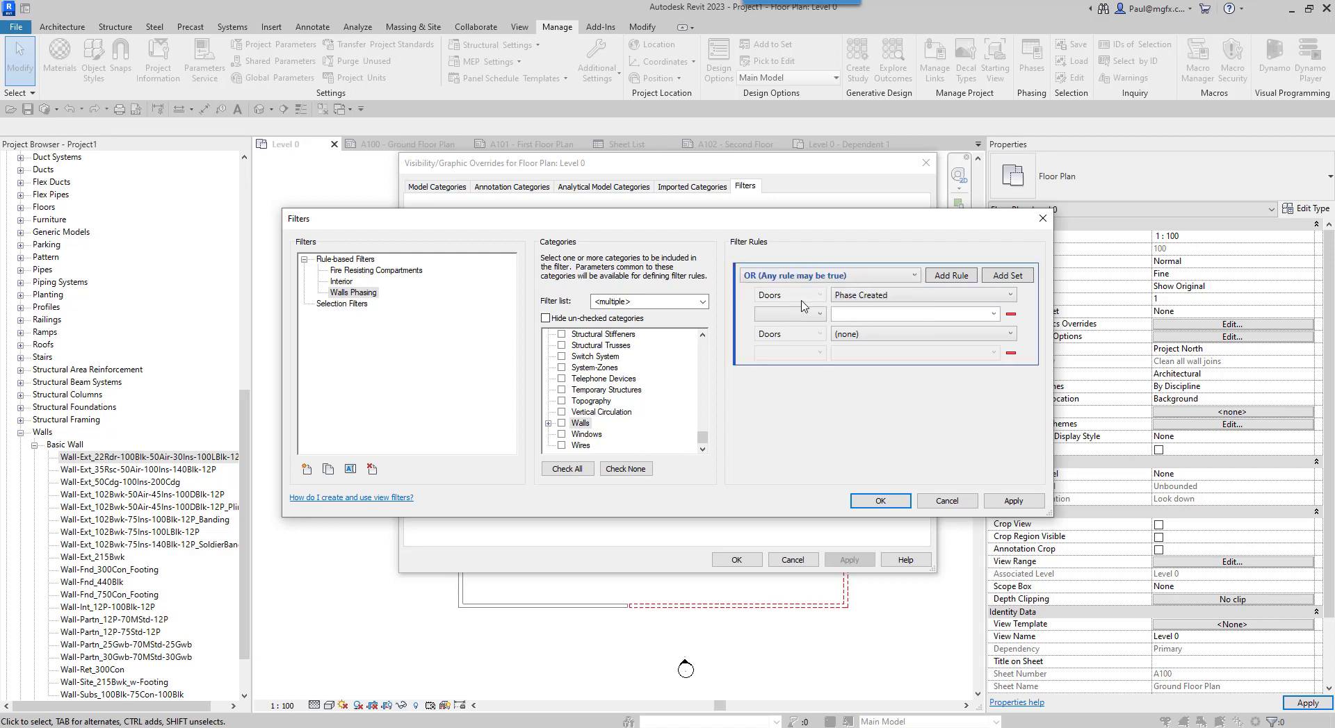
left_click(1009, 354)
- Complete the Doors rule as Phase Created equals Existing and save the filter definition
left_click(821, 319)
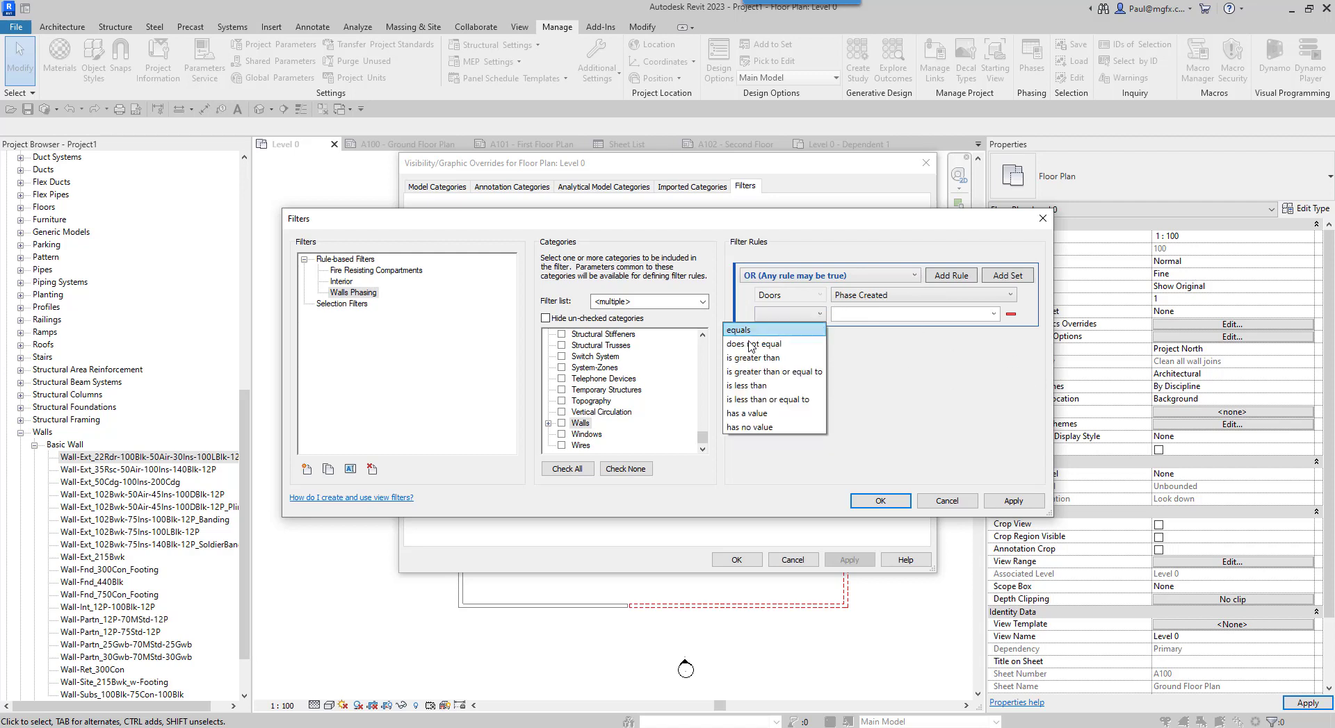
left_click(772, 345)
left_click(985, 319)
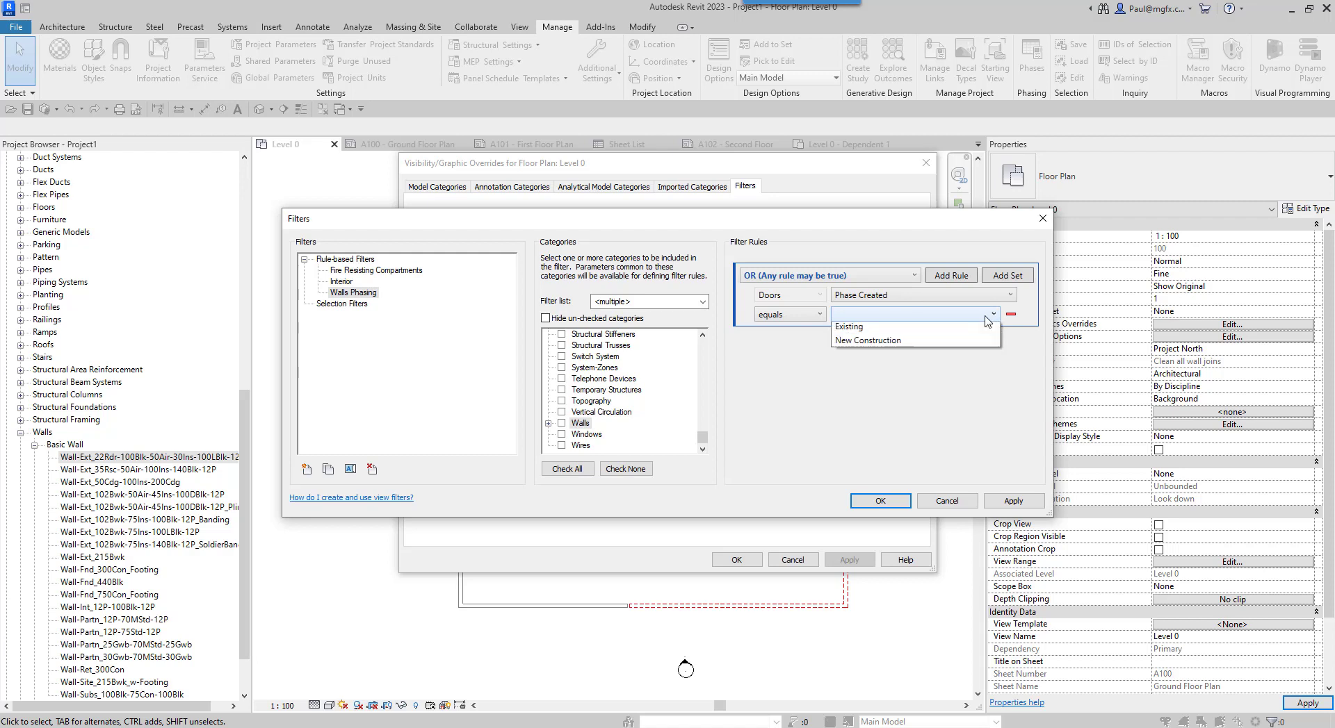
left_click(862, 326)
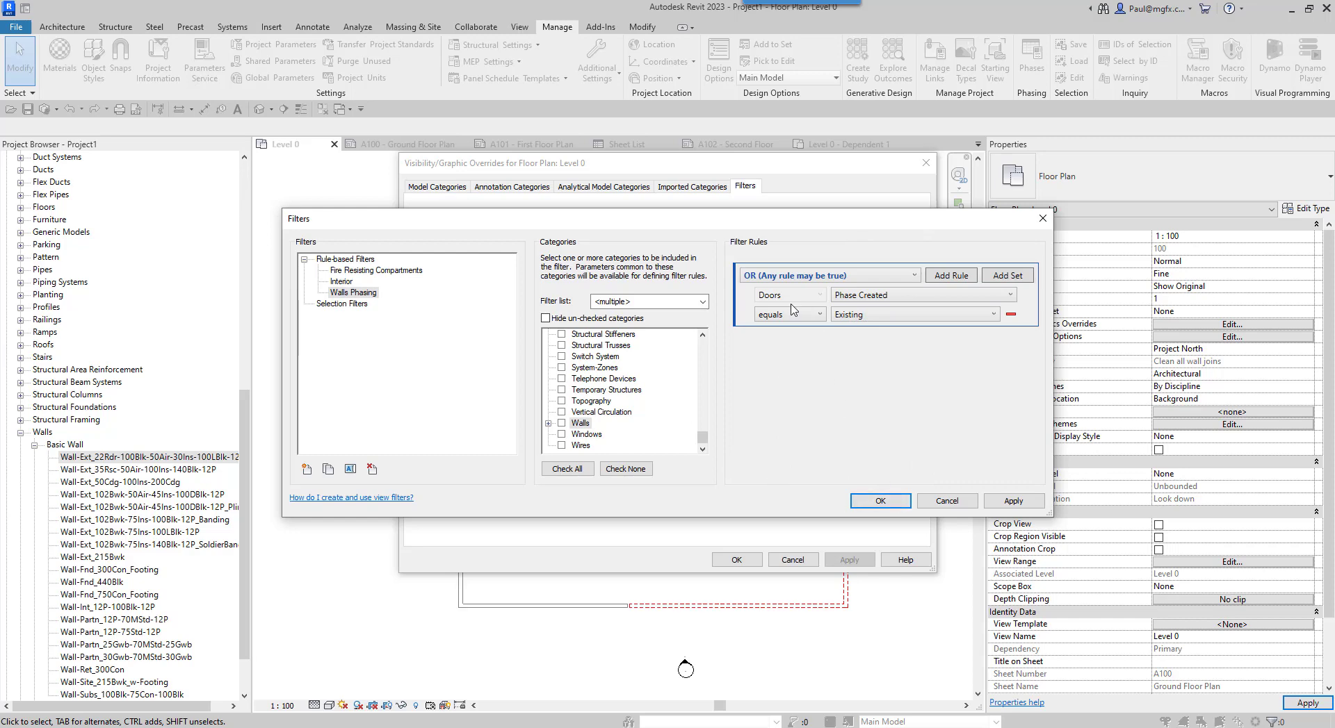
left_click(873, 506)
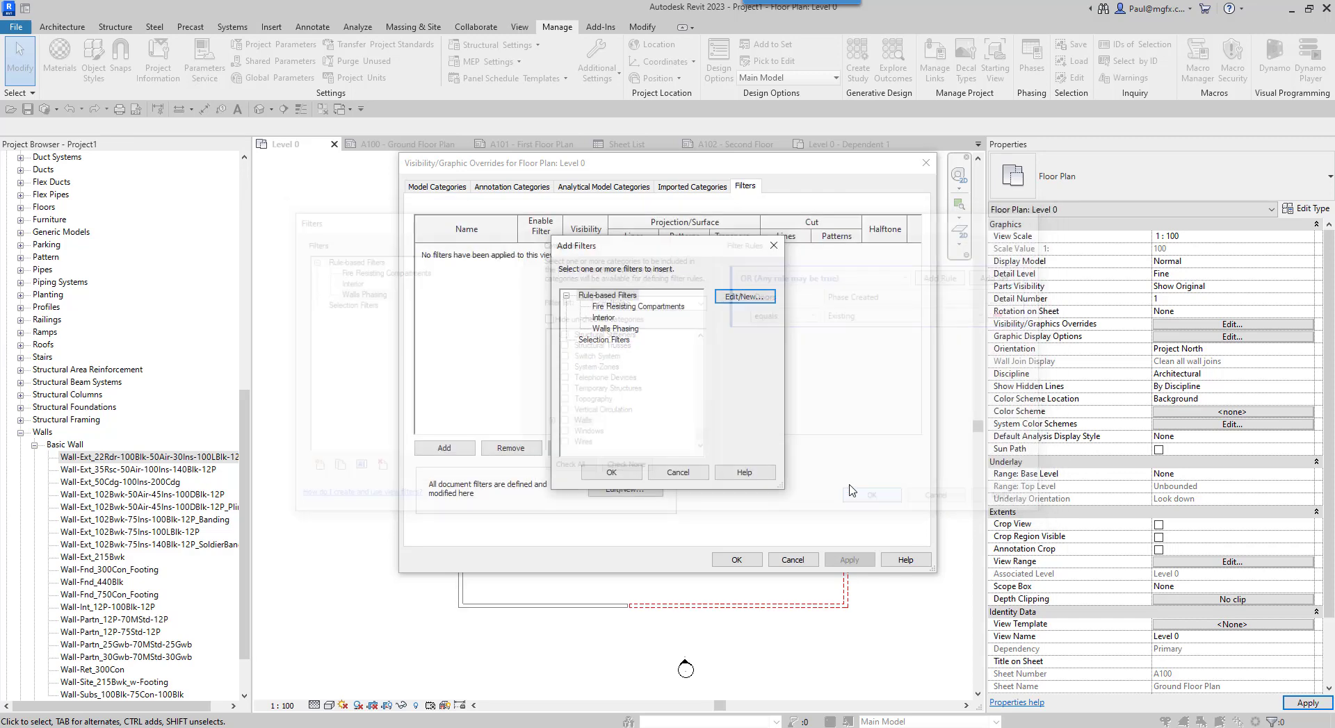
- Reopen the filter definitions and rename the Walls Phasing filter as Doors Phasing
left_click(605, 318)
left_click(621, 329)
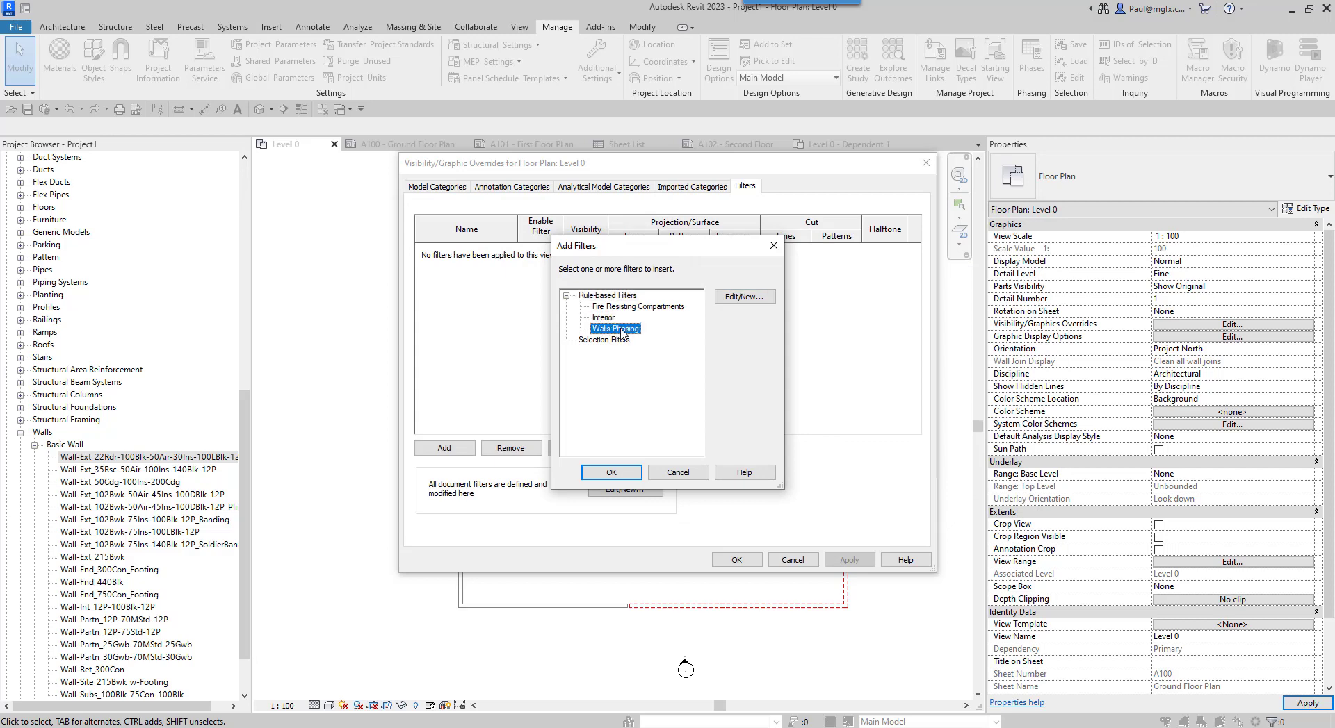
left_click(743, 296)
right_click(361, 299)
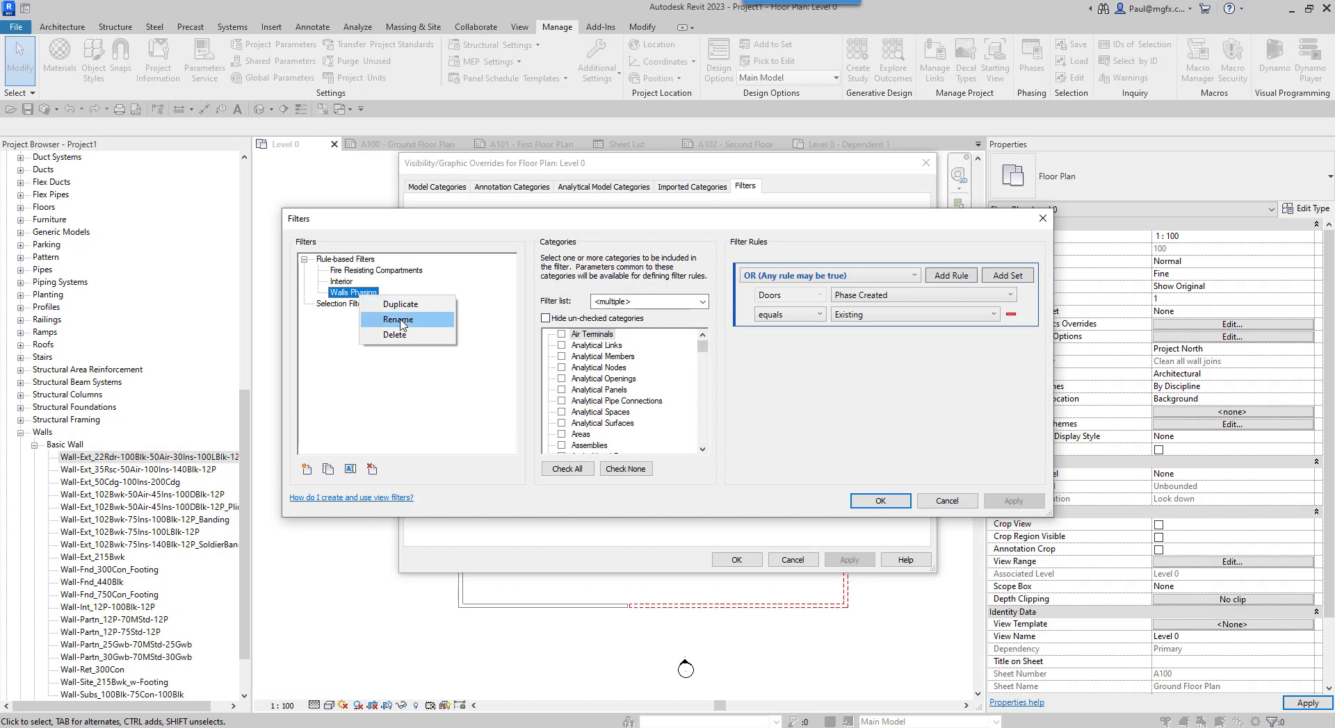
left_click(399, 320)
left_click(642, 370)
double_click(638, 370)
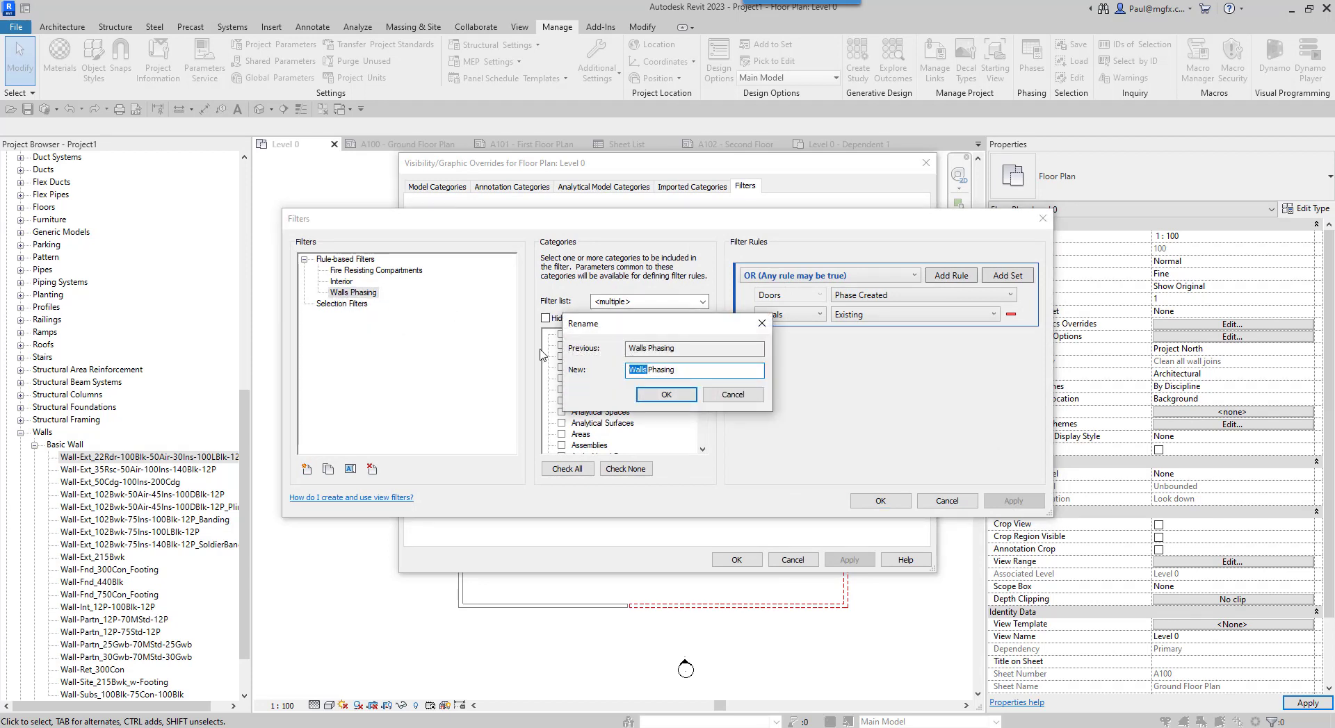
type("Doors")
left_click(668, 394)
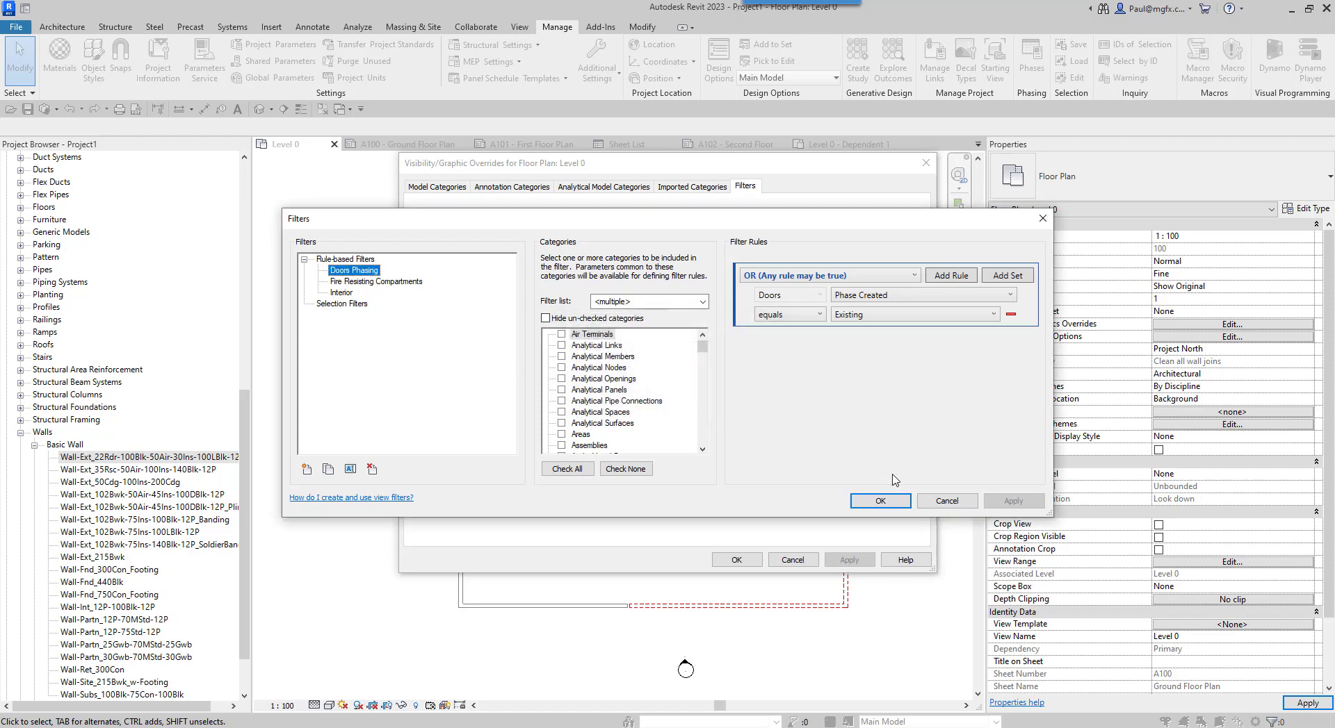
- Close the filter definitions and add the Doors Phasing filter to the Level 0 view's graphic overrides
left_click(880, 502)
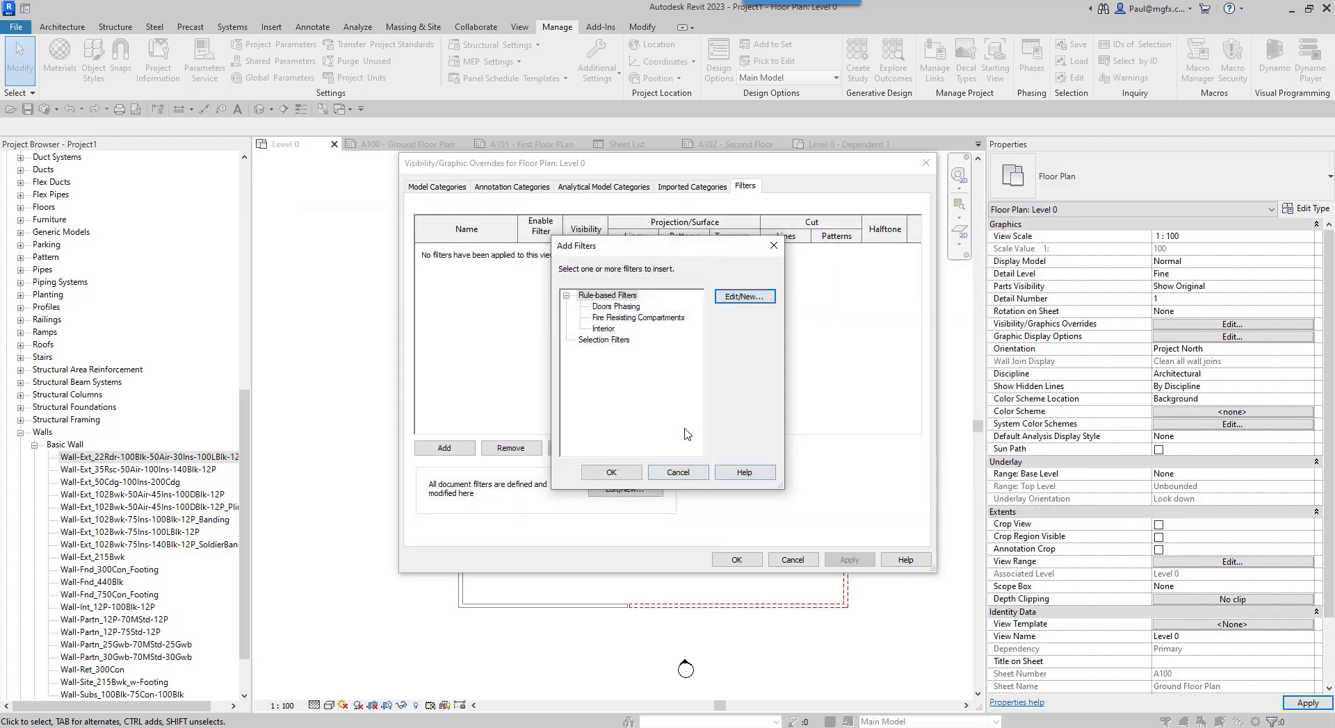
left_click(614, 306)
left_click(611, 472)
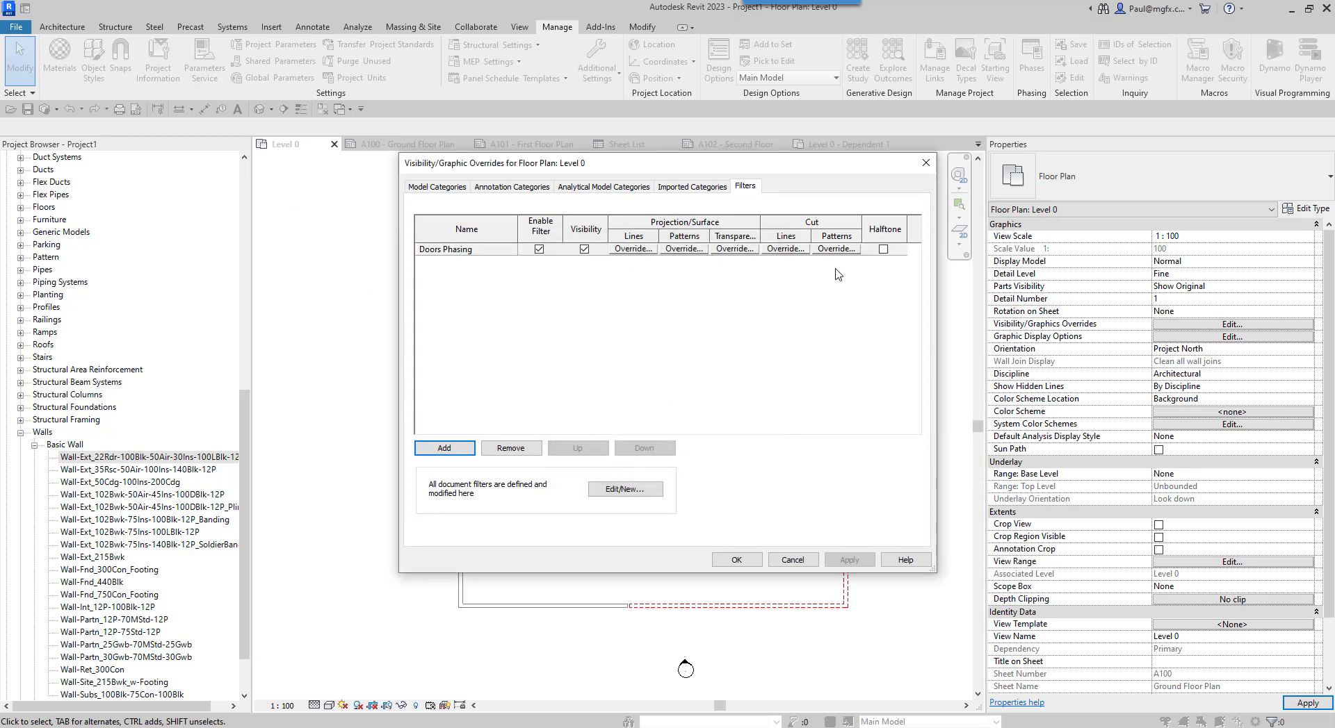
- Override the Doors Phasing filter's cut line colour to Blue and apply the overrides to the view
left_click(792, 249)
left_click(656, 367)
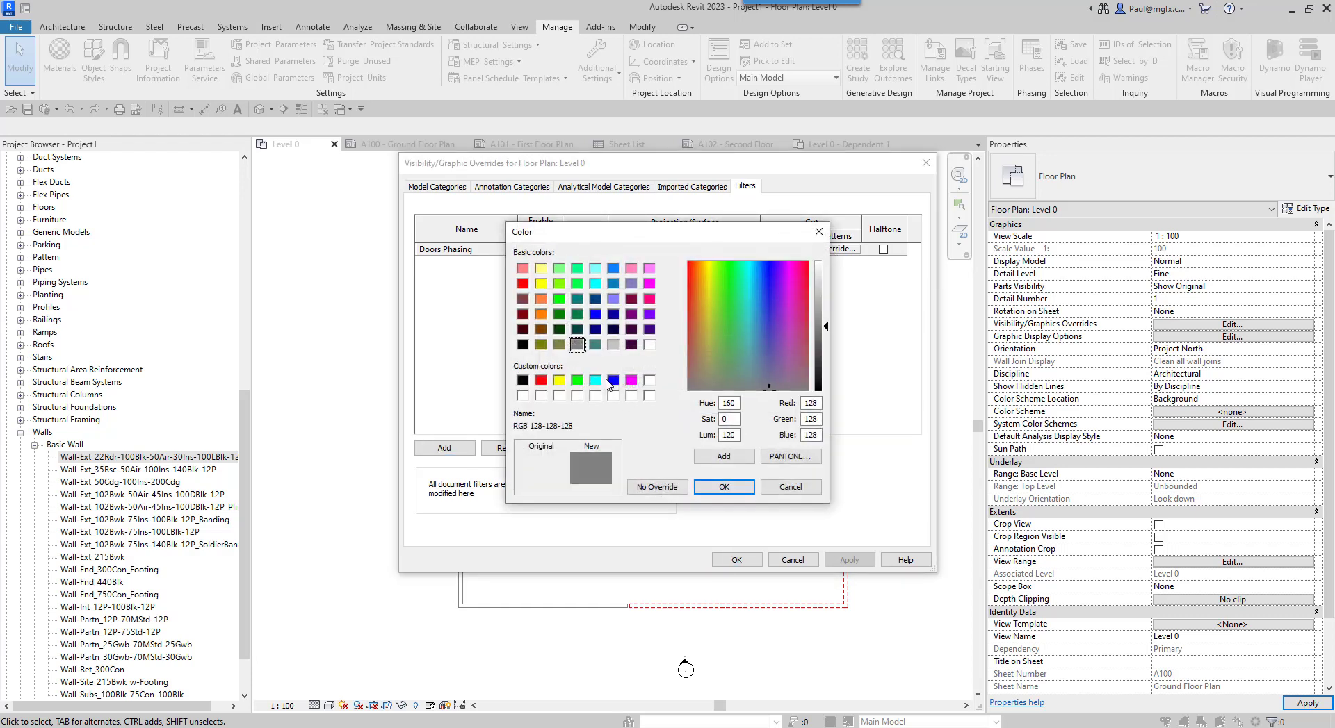
left_click(613, 381)
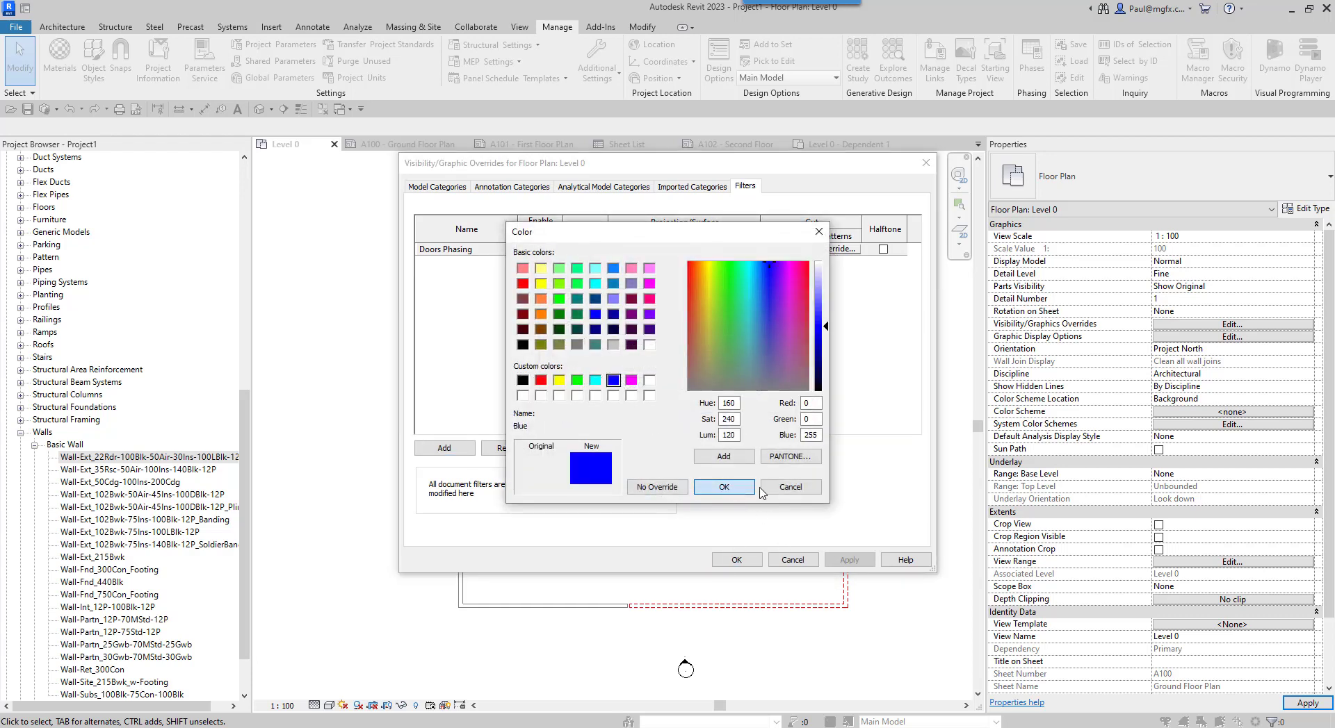
left_click(734, 494)
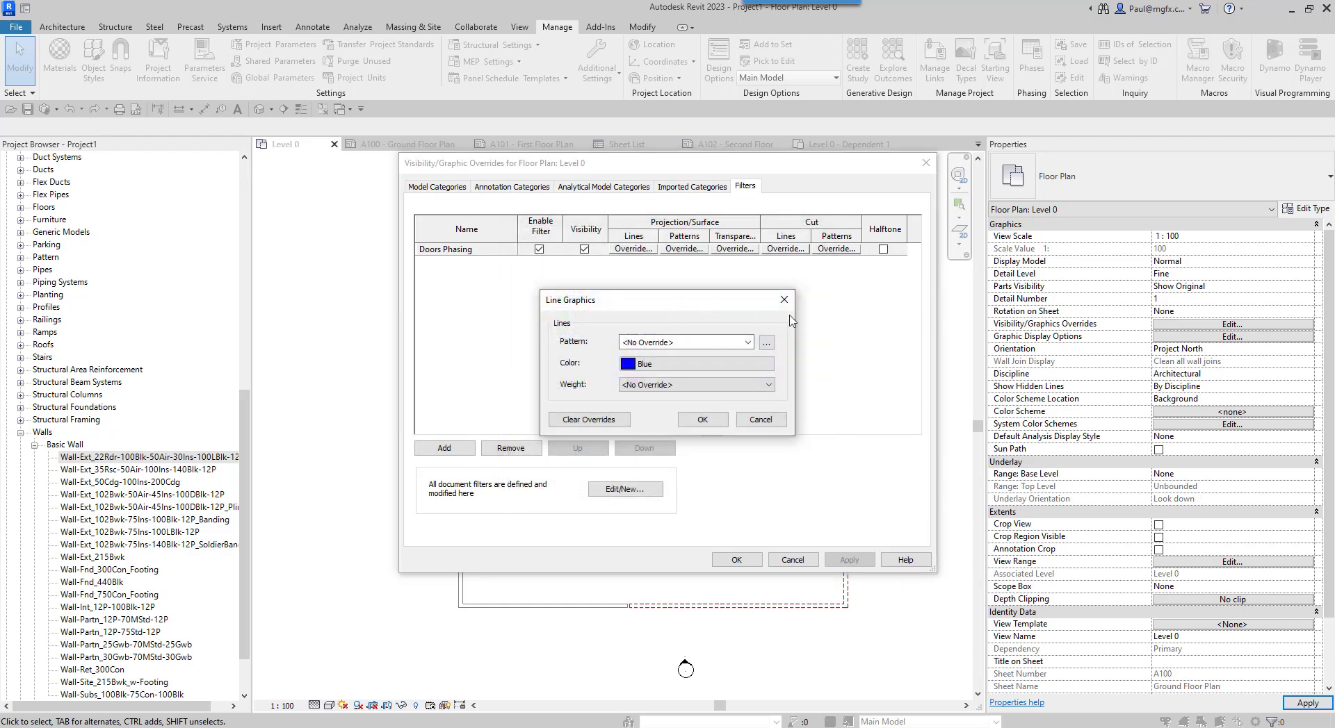
left_click(703, 420)
left_click(734, 559)
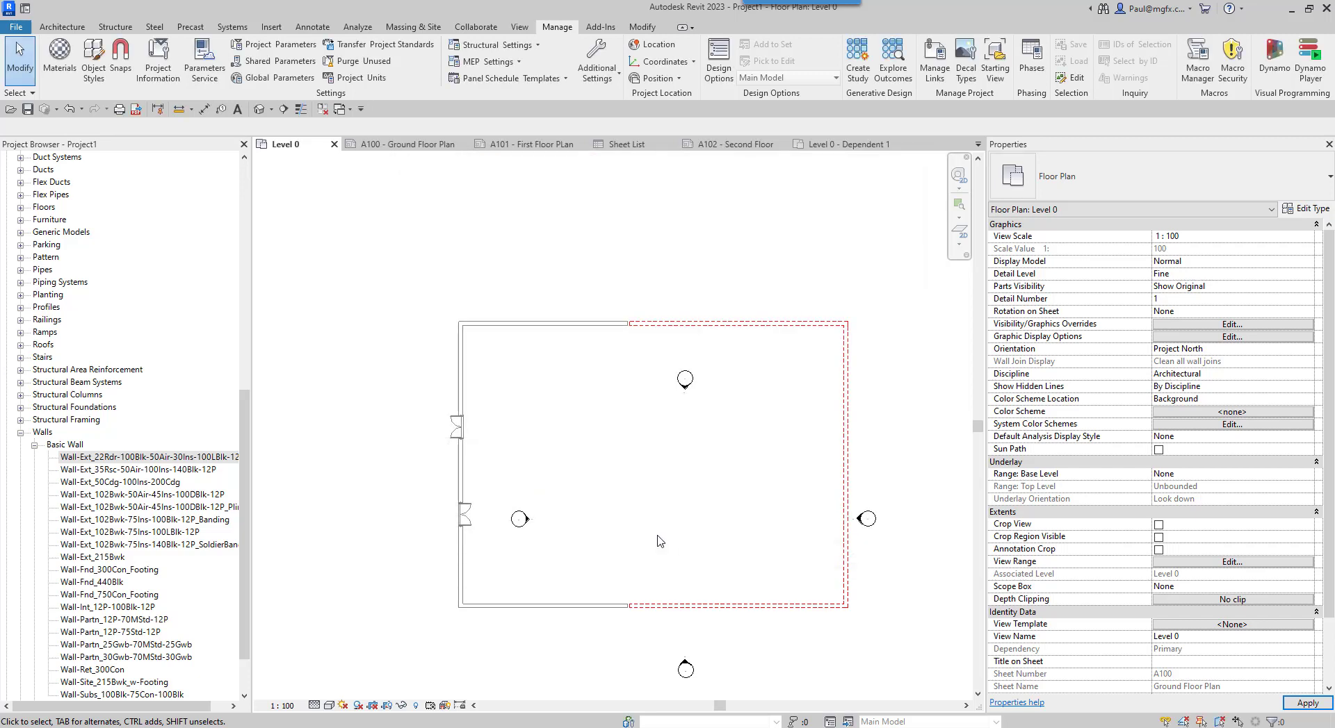
- Examine the upper double door and its frame in the plan, and check the door's phasing properties
scroll(557, 438, "up", 5)
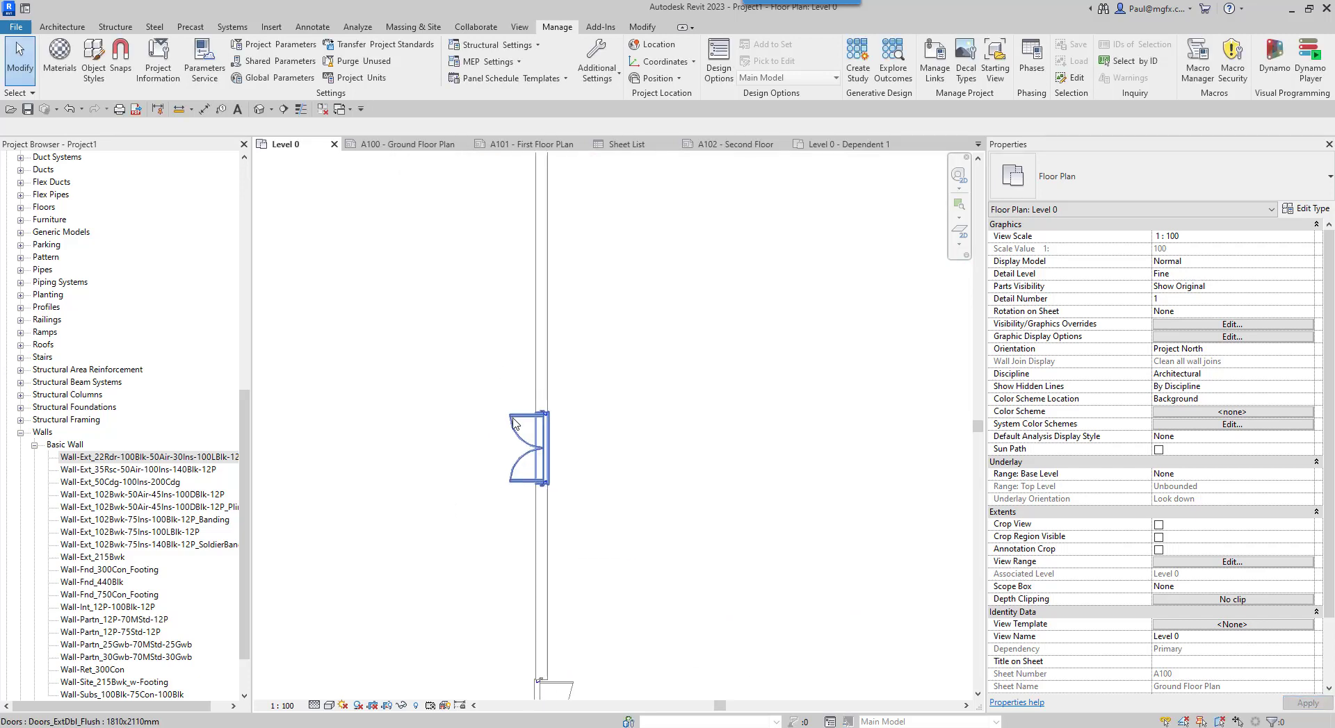
scroll(549, 445, "up", 5)
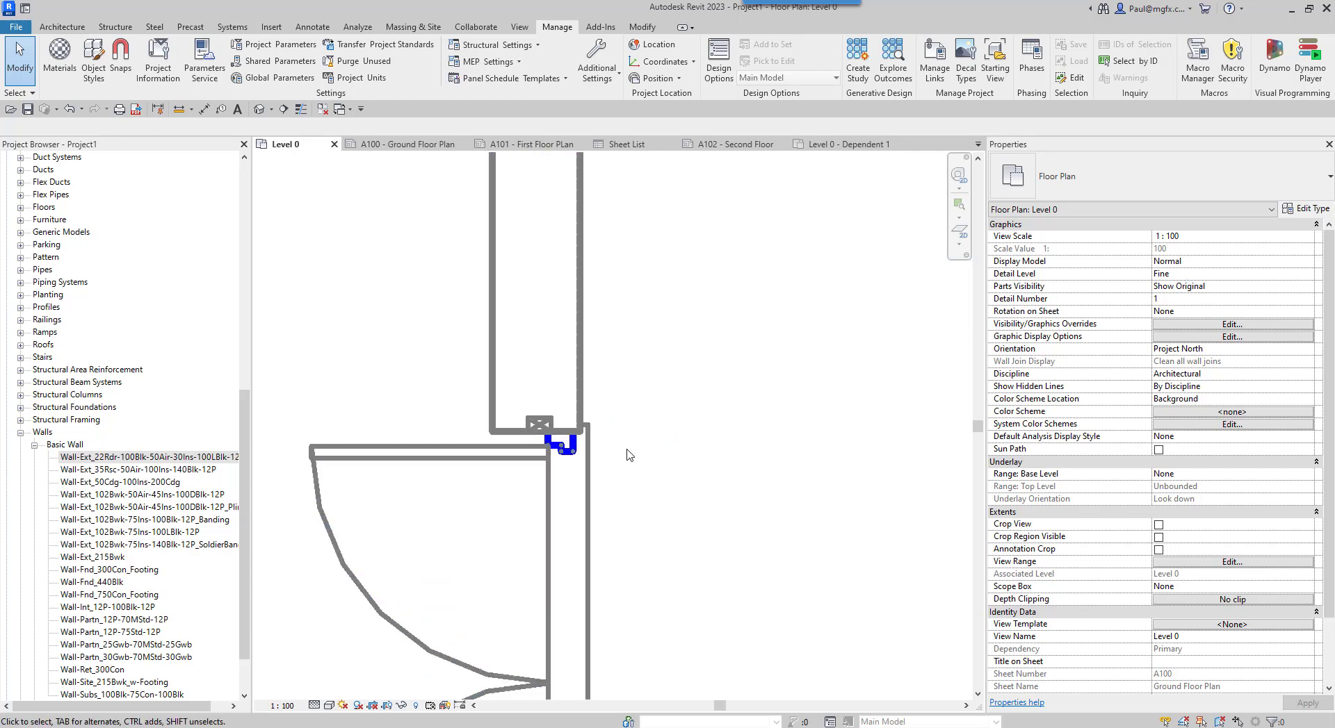
scroll(628, 455, "up", 5)
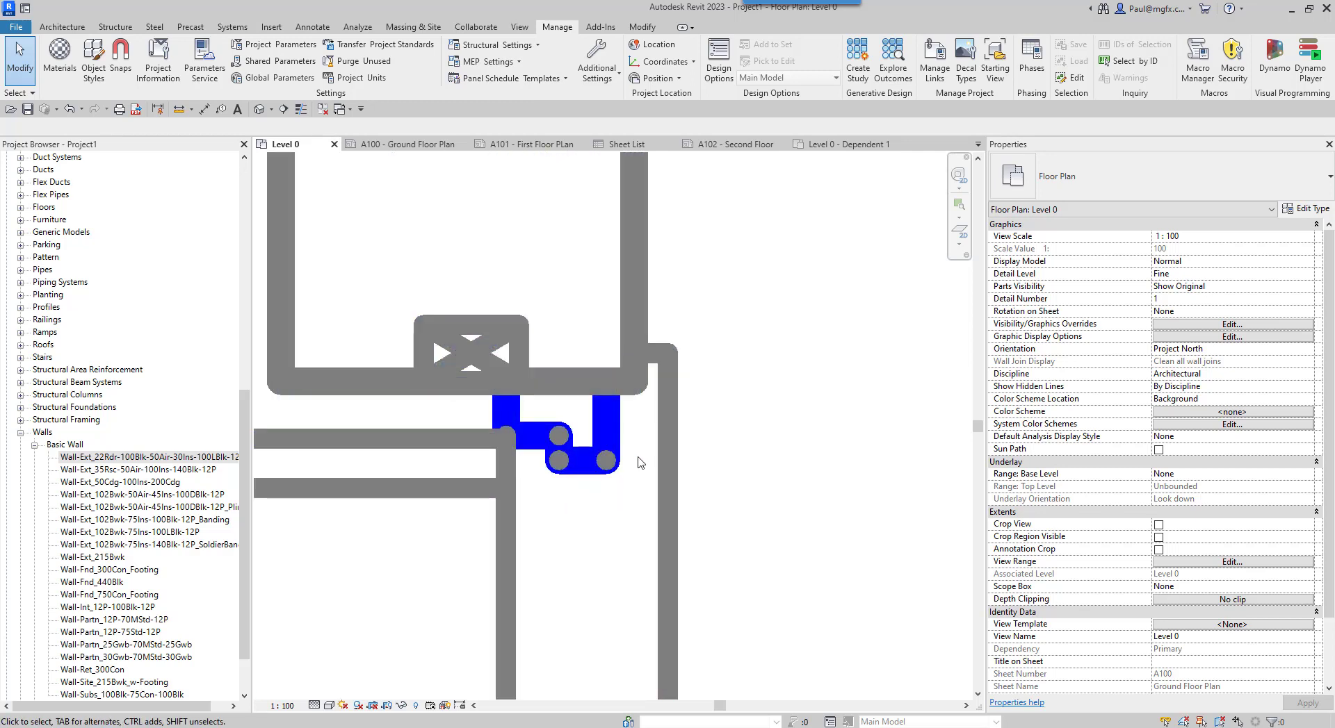
scroll(826, 394, "down", 6)
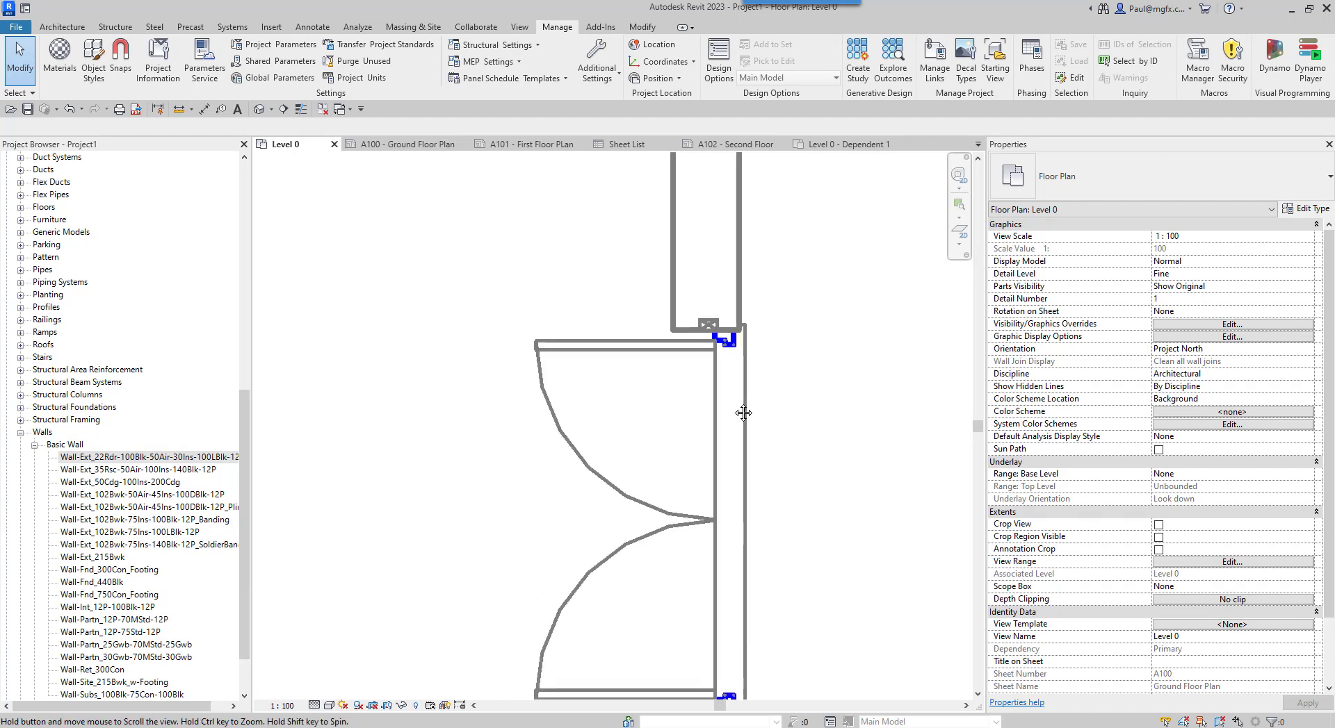
left_click(506, 326)
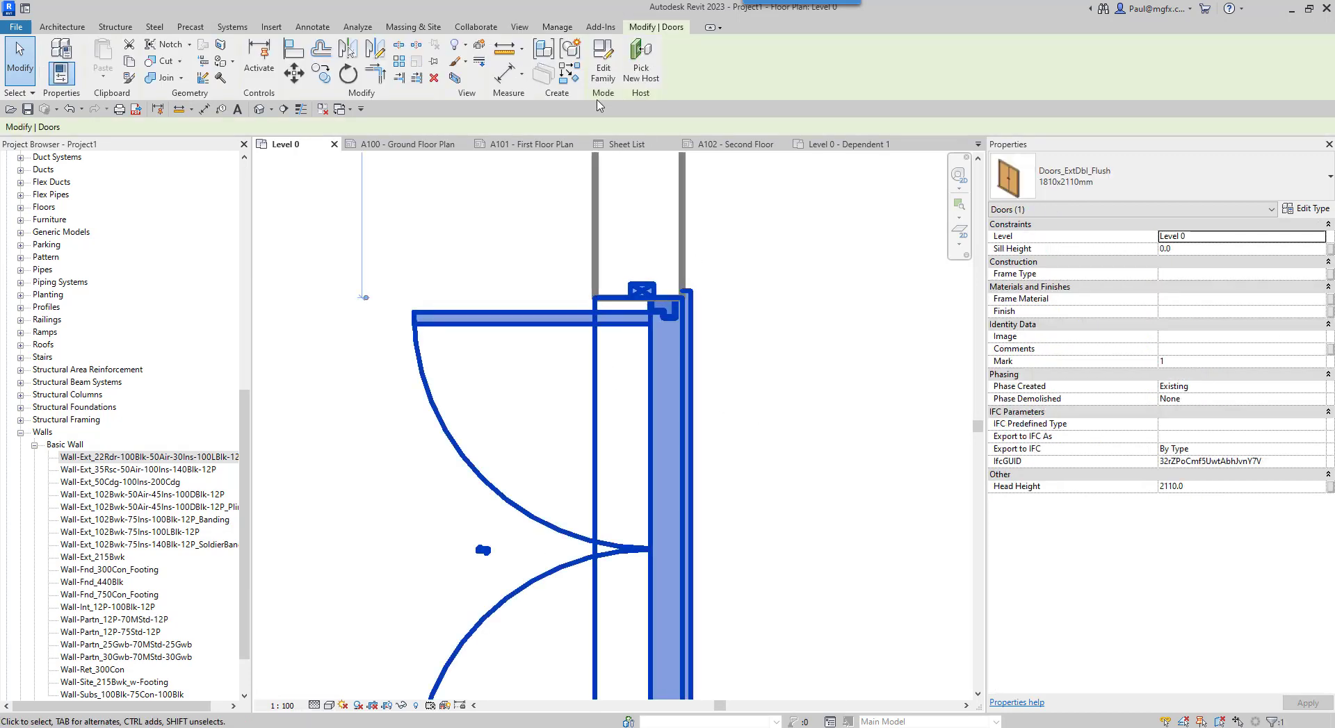
left_click(867, 343)
scroll(758, 382, "down", 3)
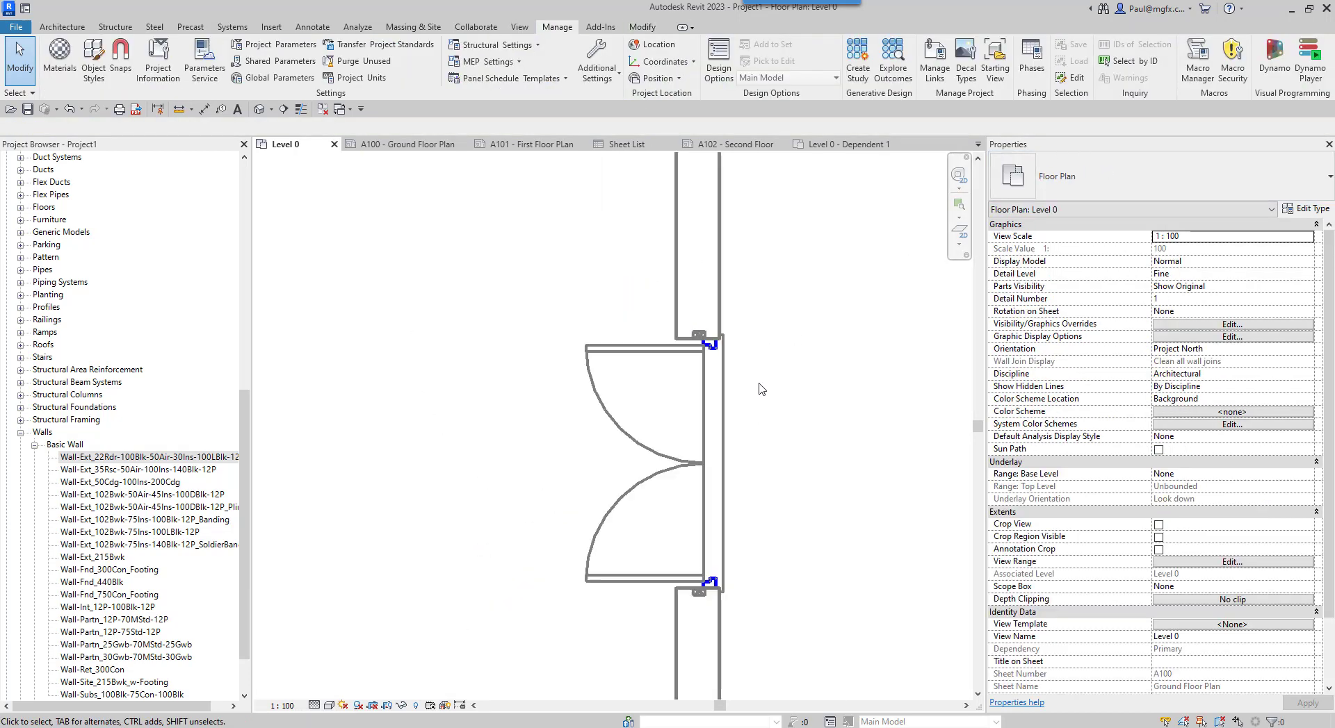
scroll(729, 368, "down", 2)
middle_click_drag(760, 386, 703, 455)
scroll(724, 406, "down", 2)
scroll(724, 422, "down", 1)
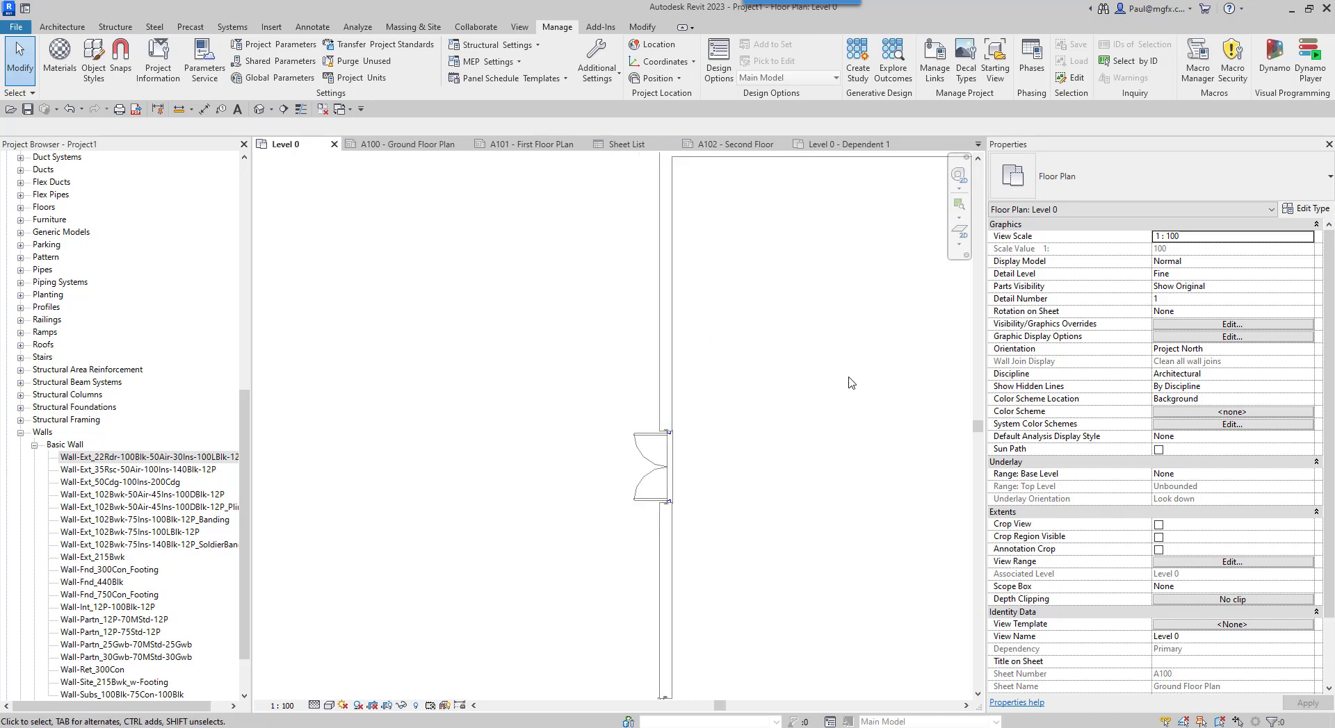
- Override the Doors Phasing filter's cut pattern colour to Blue, apply it, and move the overrides dialog aside to uncover the plan
key("v")
key("v")
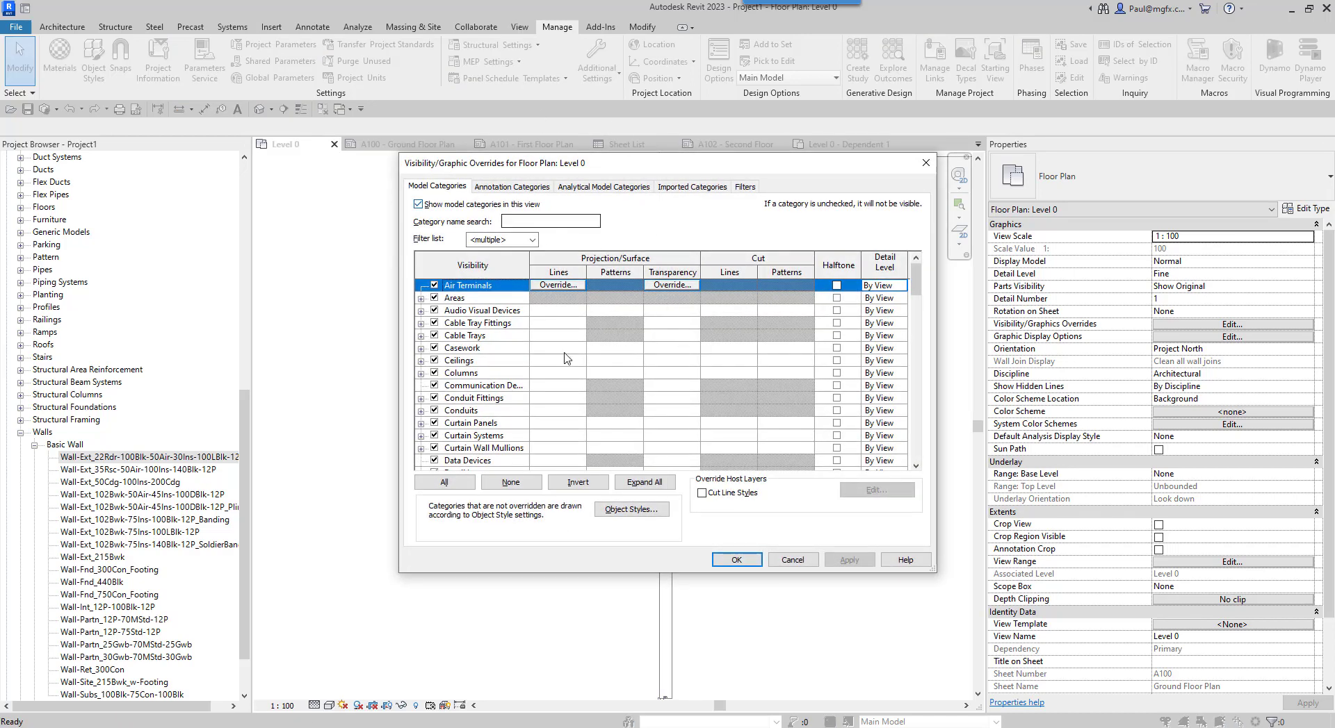
left_click(743, 187)
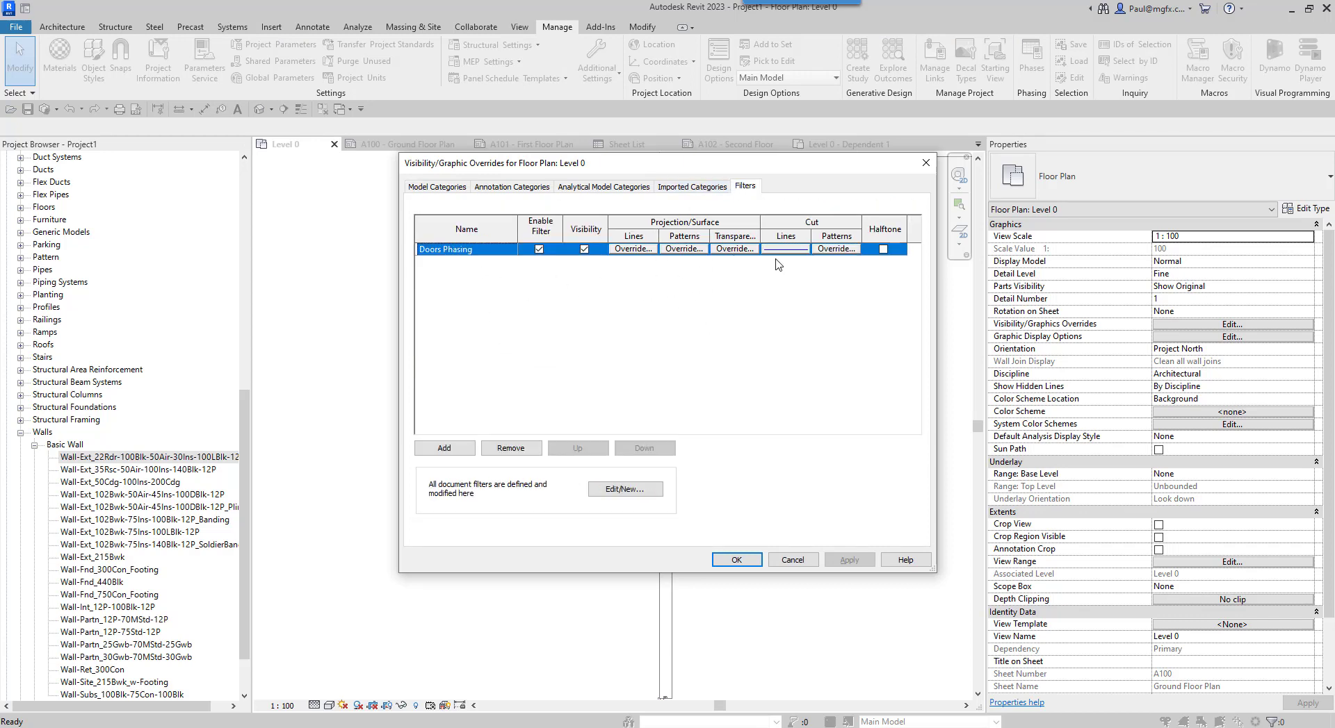
left_click(831, 251)
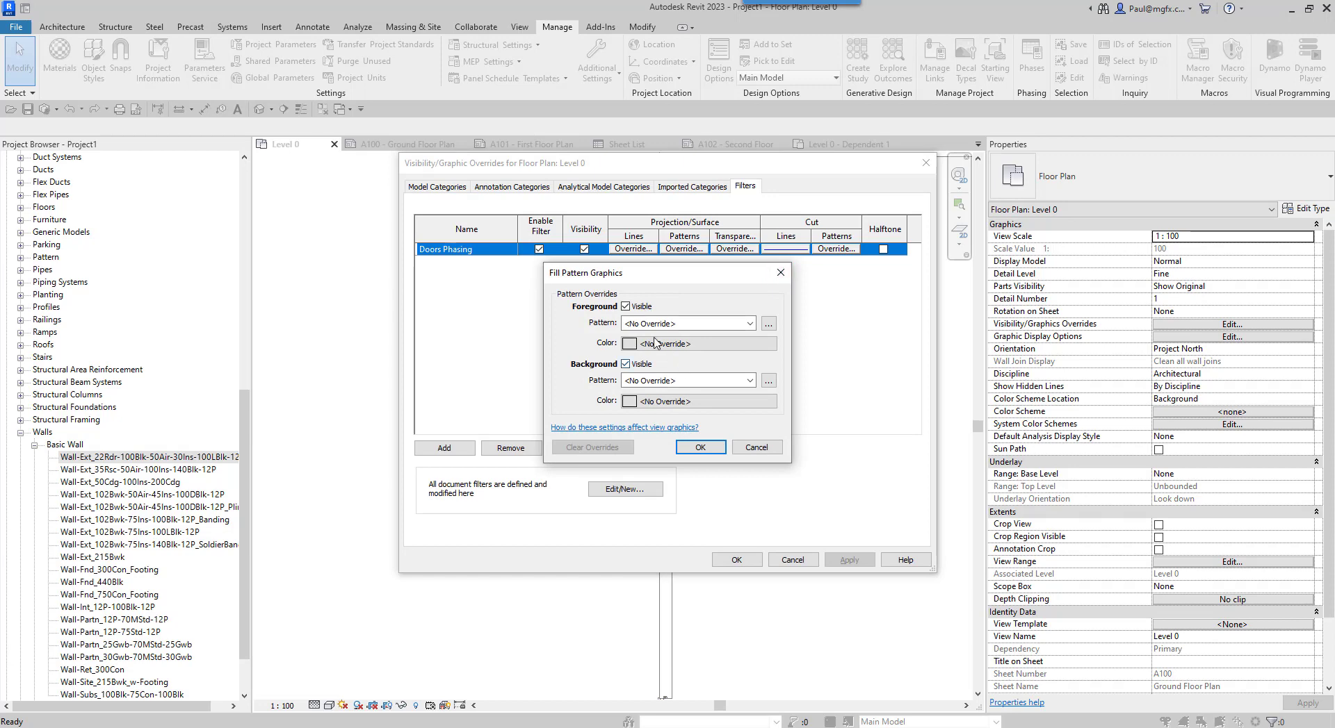
left_click(683, 358)
left_click(612, 379)
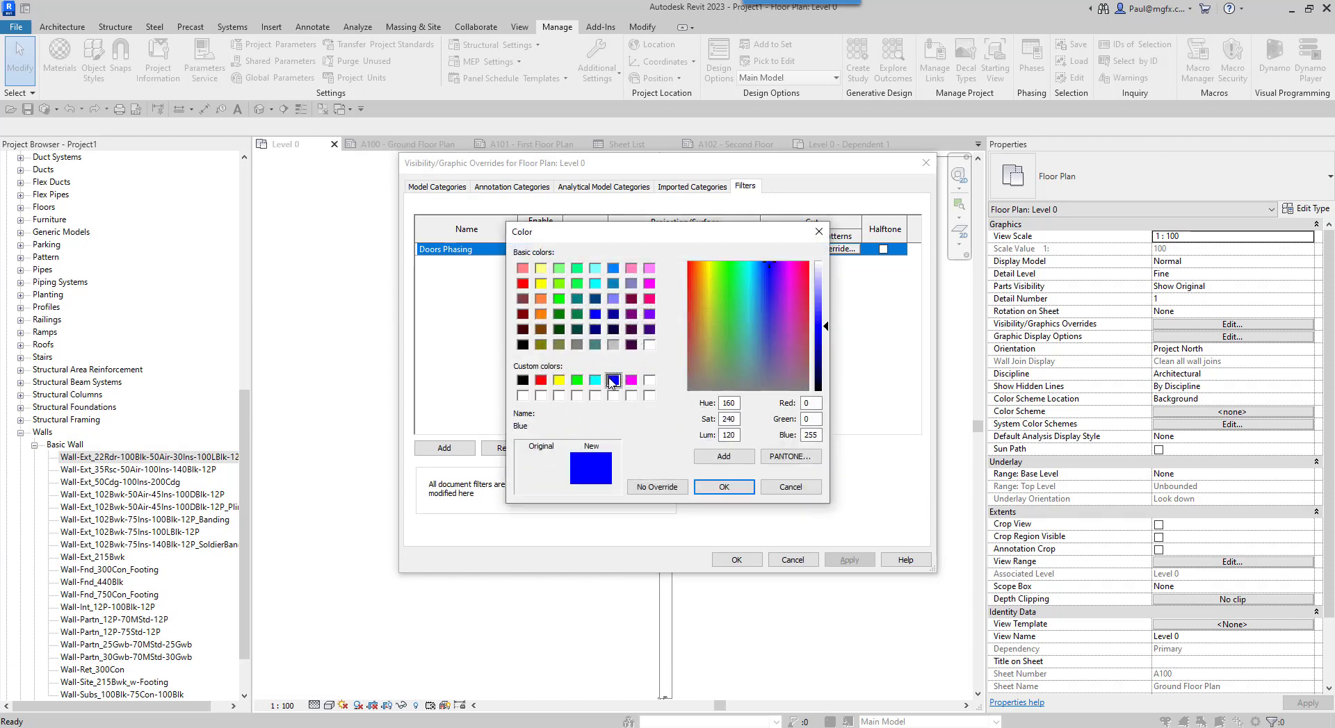
left_click(719, 487)
left_click(695, 448)
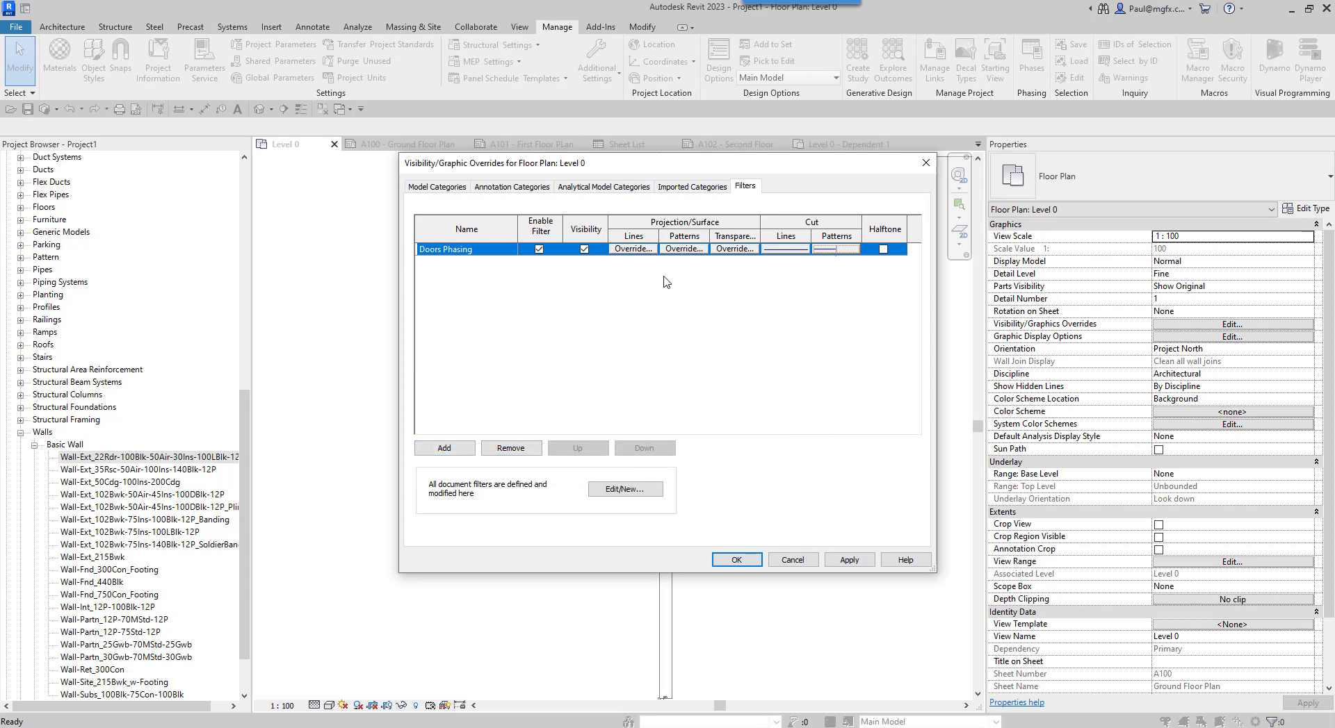
left_click(849, 560)
left_click_drag(540, 171, 785, 211)
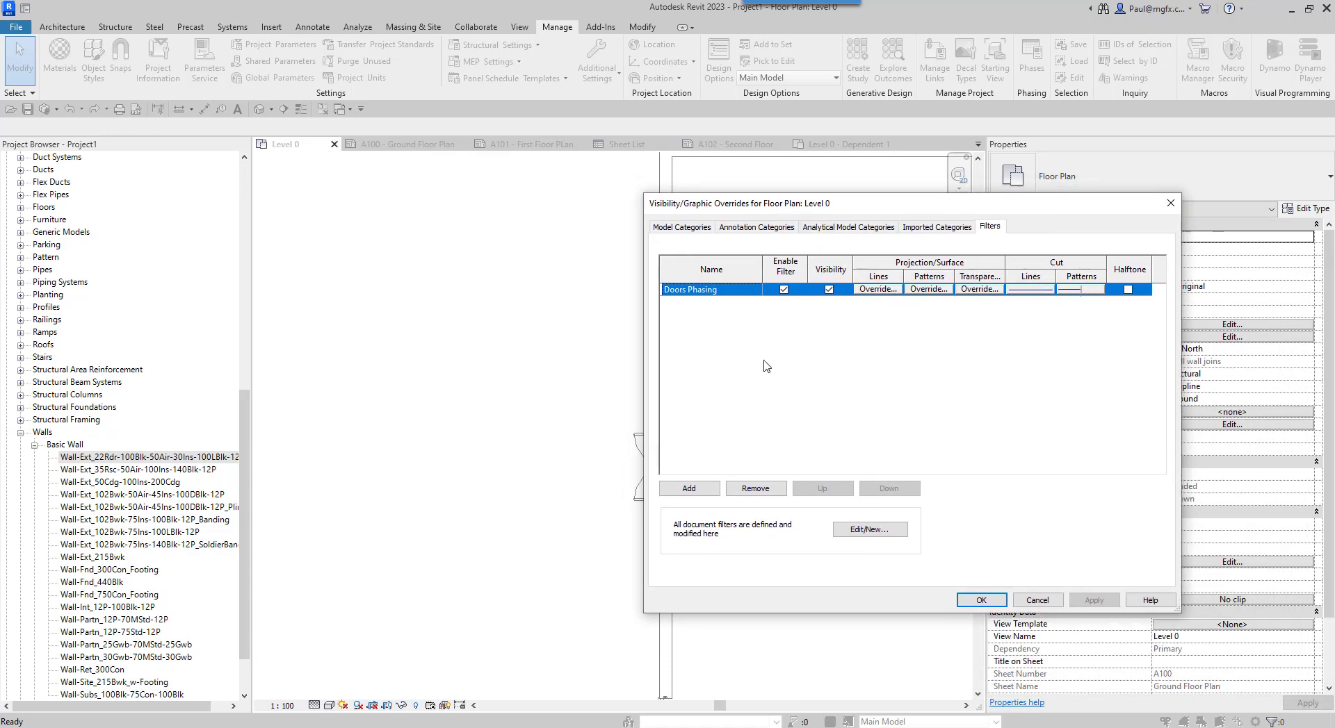
- Reopen the Doors Phasing filter definition and remove the Doors category, accepting the reset of its criteria
left_click(937, 228)
left_click(990, 226)
left_click(869, 530)
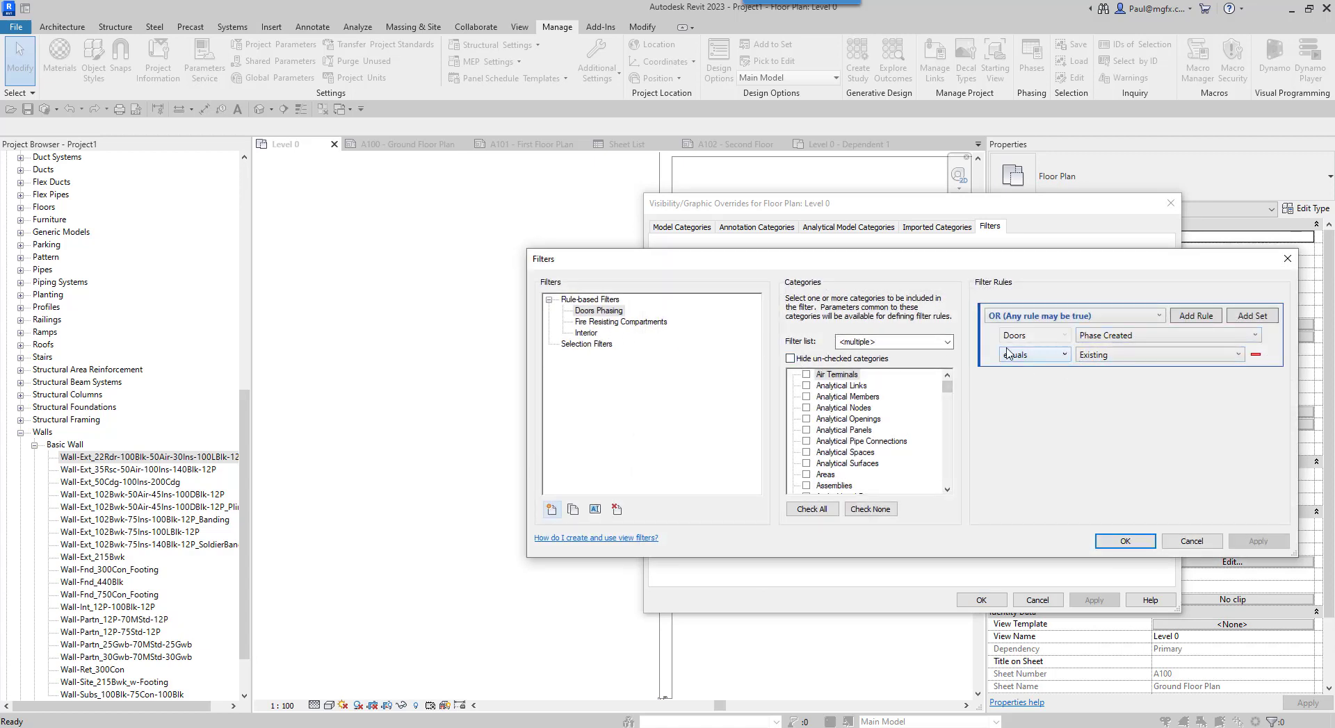
left_click_drag(947, 387, 951, 434)
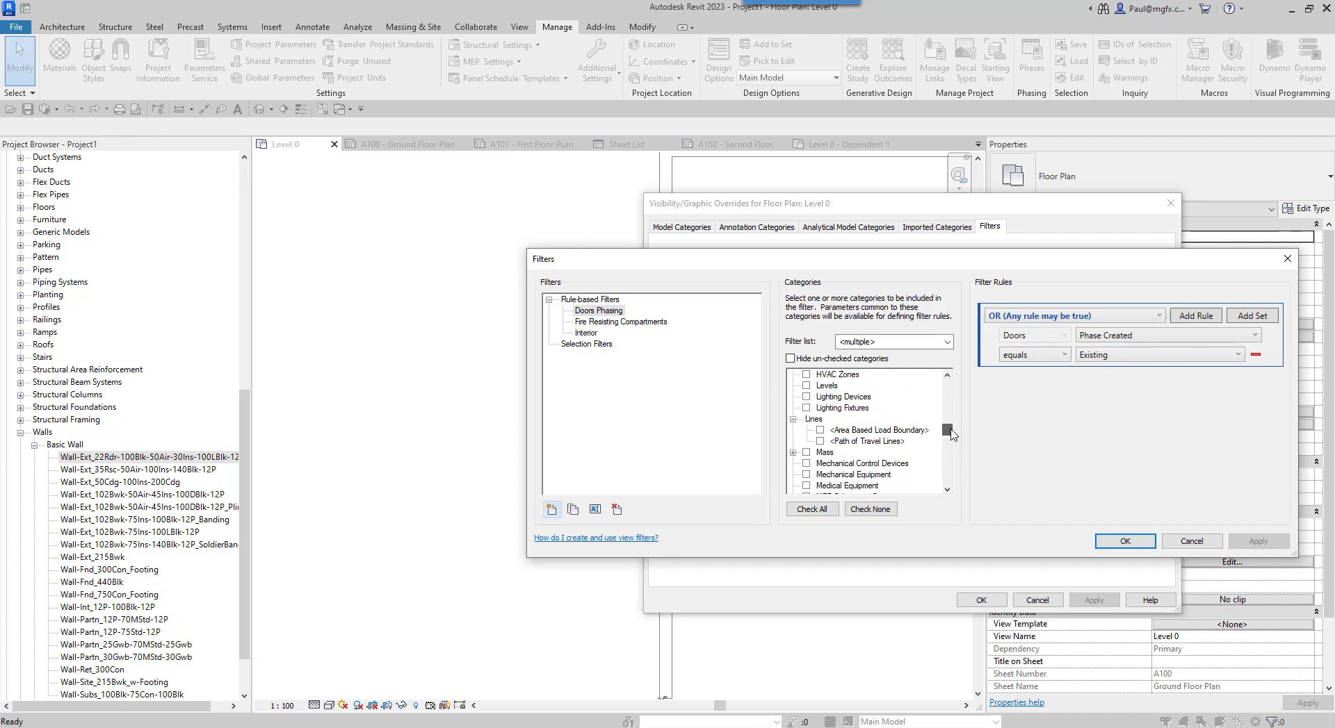
left_click_drag(952, 435, 951, 408)
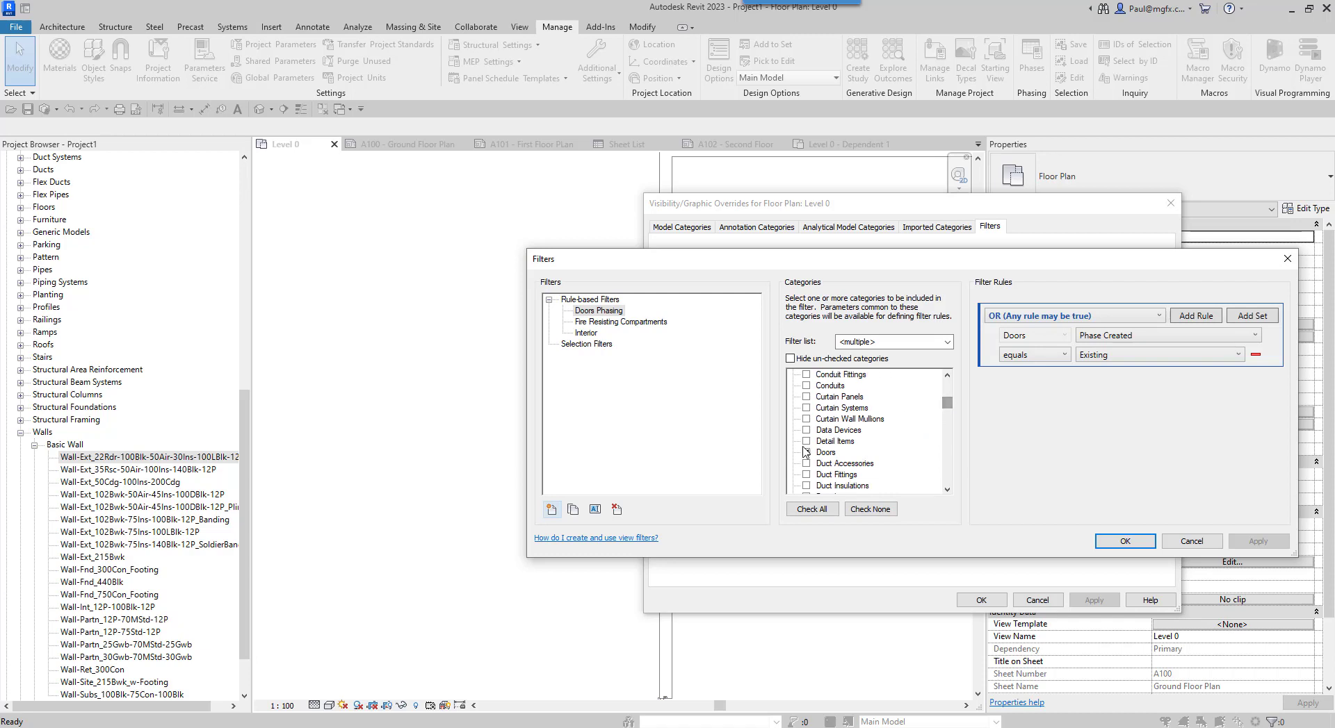
scroll(869, 453, "down", 1)
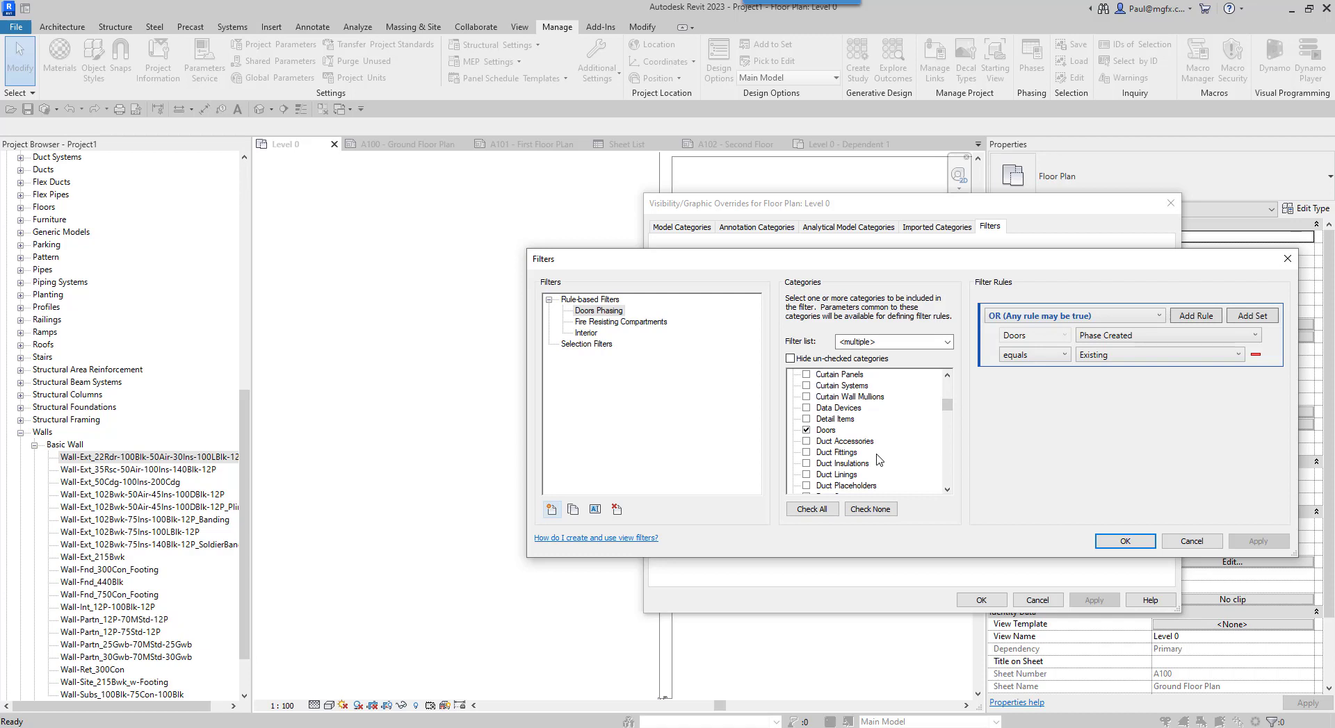
left_click(806, 431)
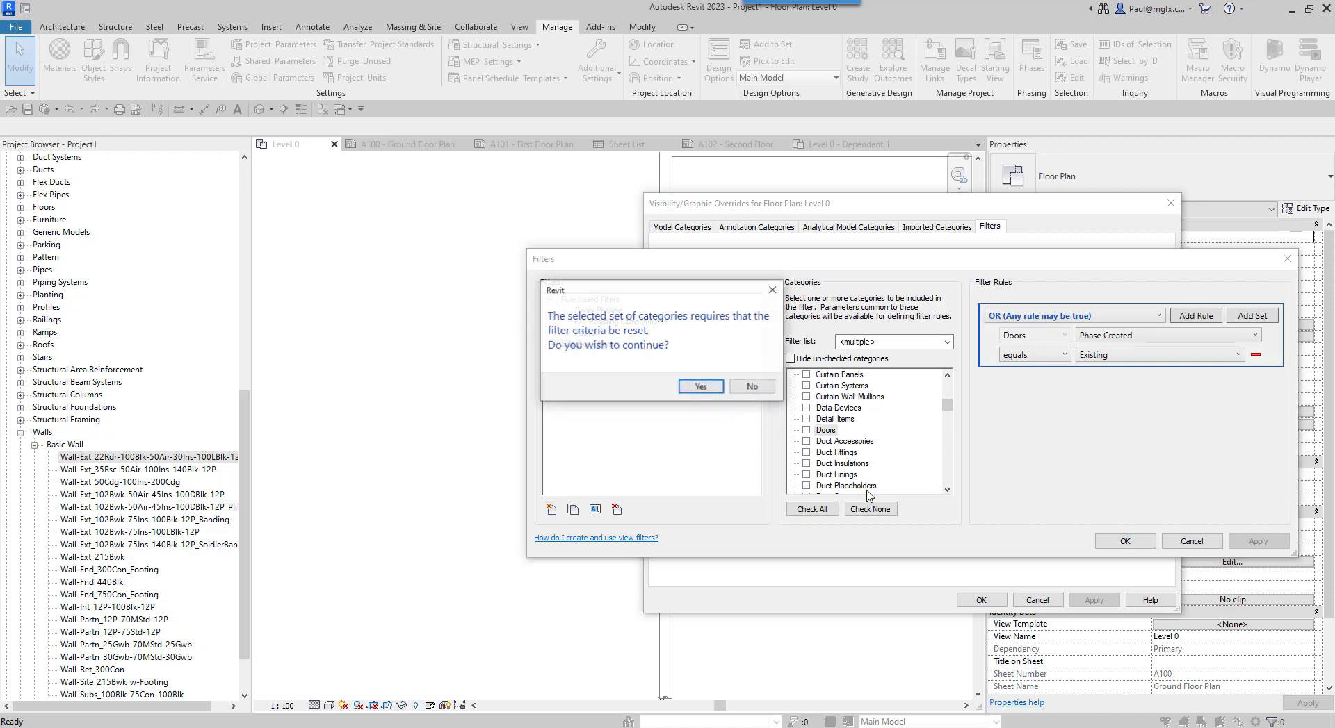
left_click(699, 387)
- Include the Walls category in the Doors Phasing filter, leaving Wall Sweeps out
scroll(834, 451, "down", 7)
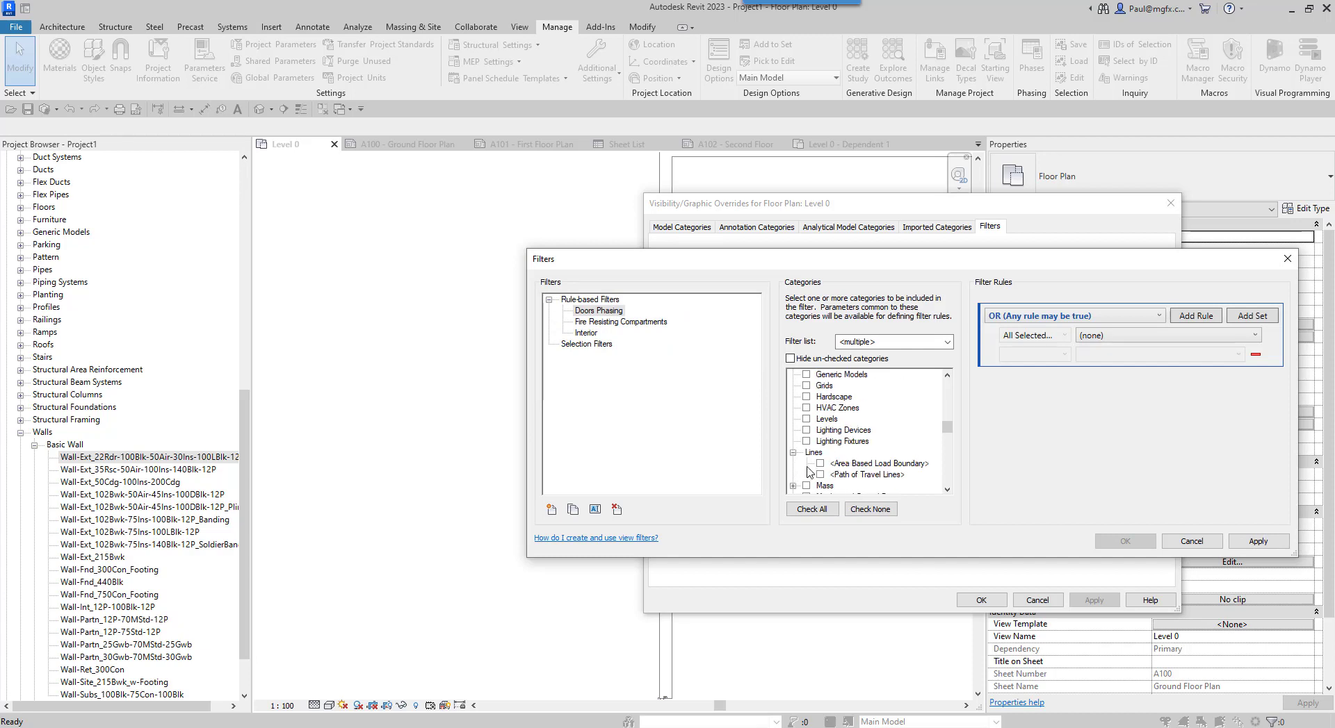
scroll(813, 471, "down", 10)
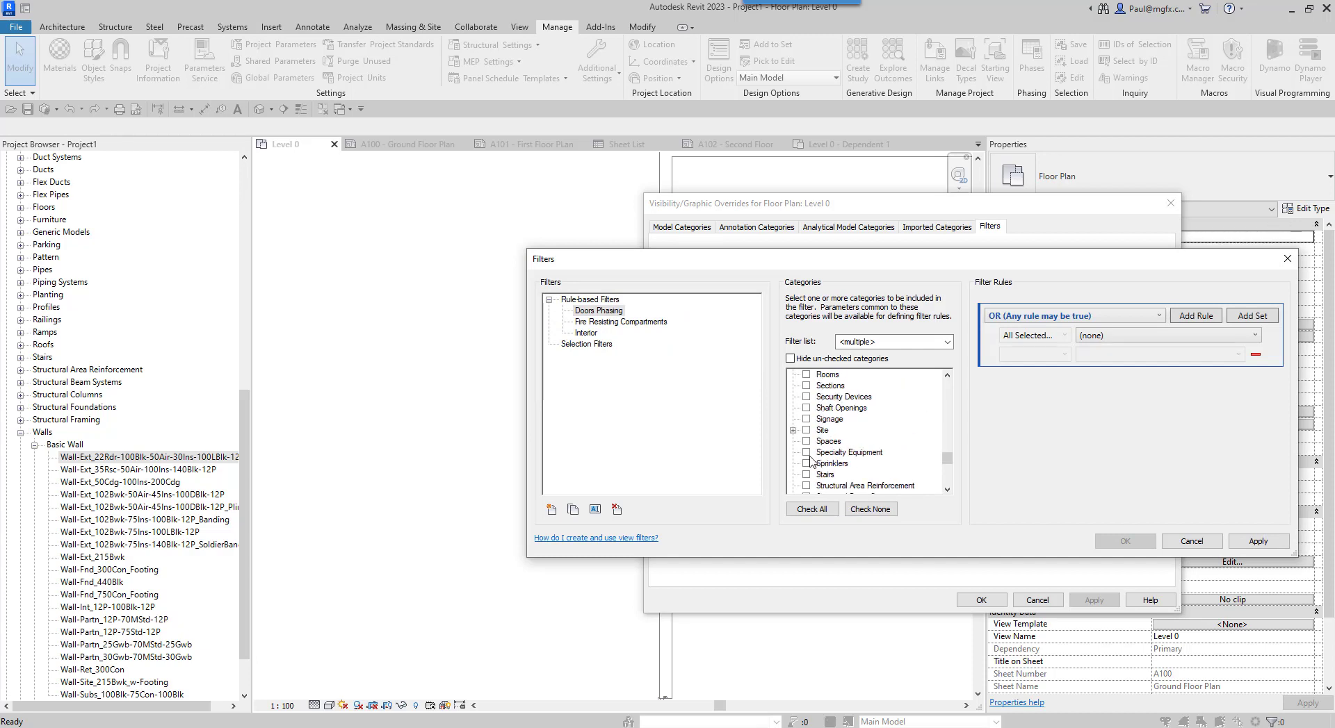
scroll(815, 459, "down", 4)
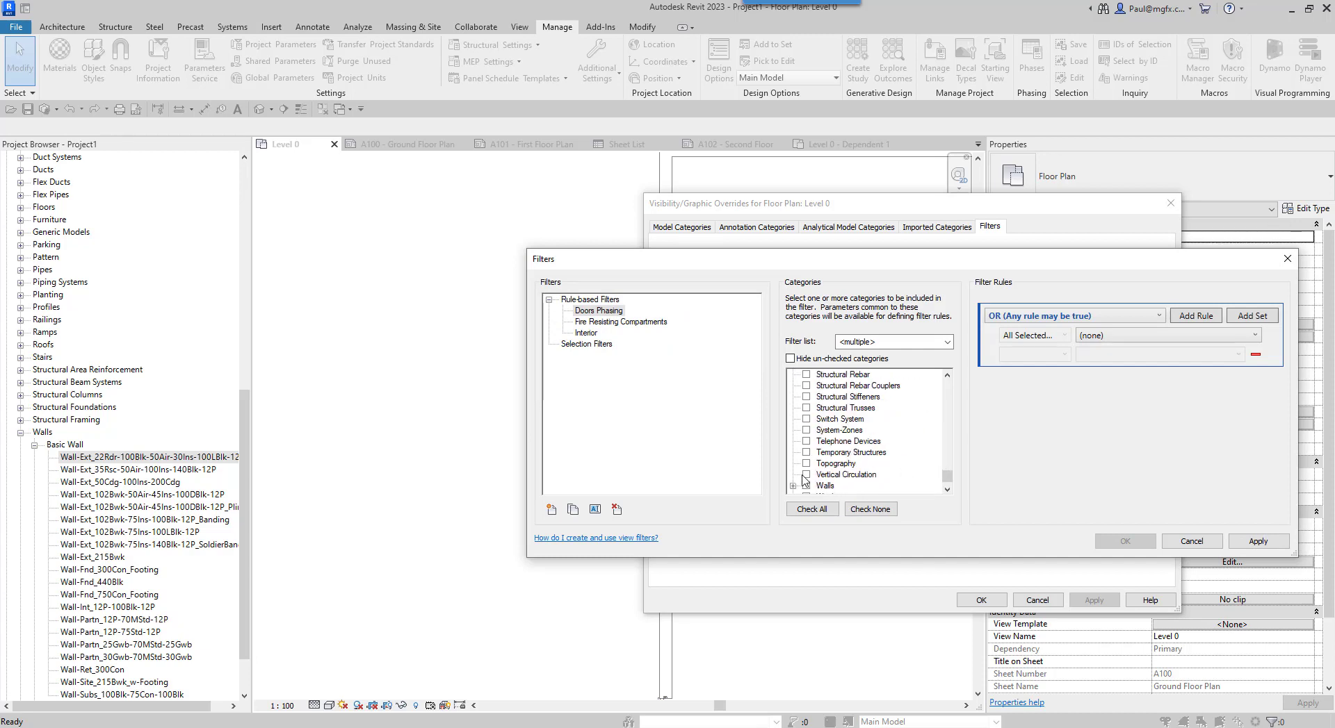
left_click(793, 486)
scroll(817, 460, "down", 1)
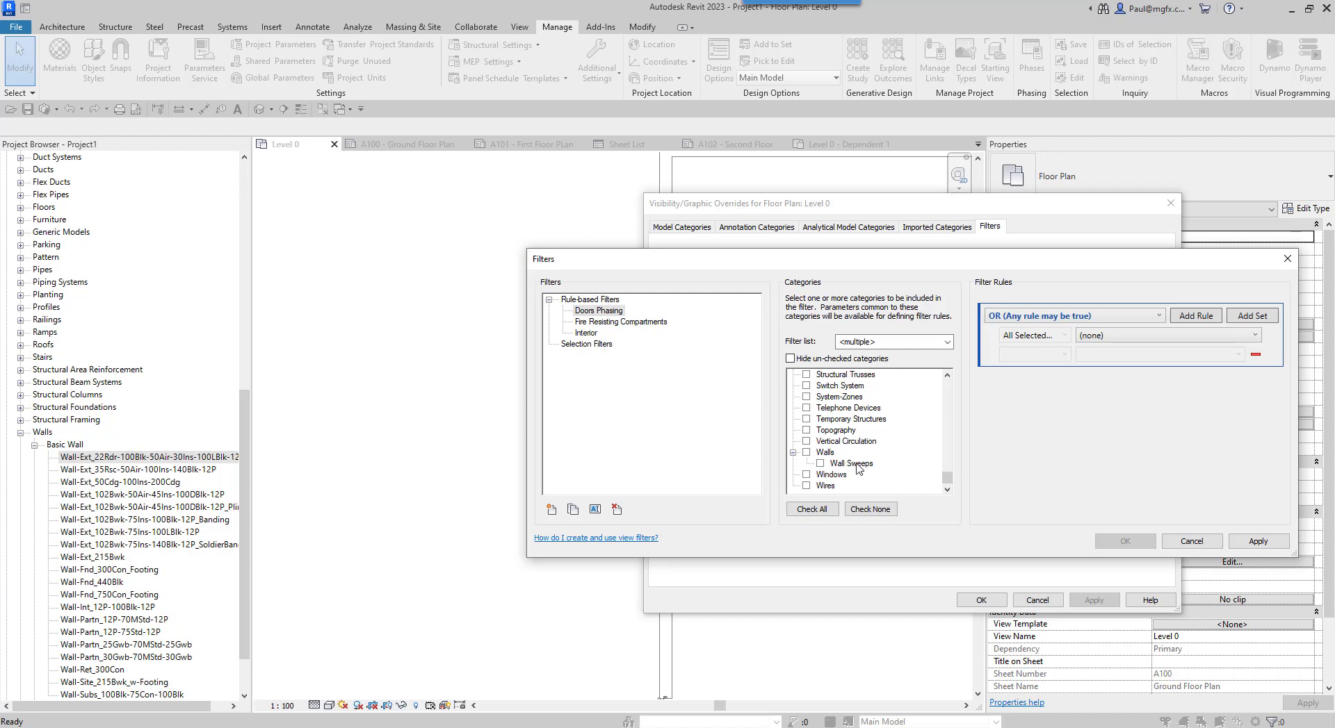
left_click(806, 453)
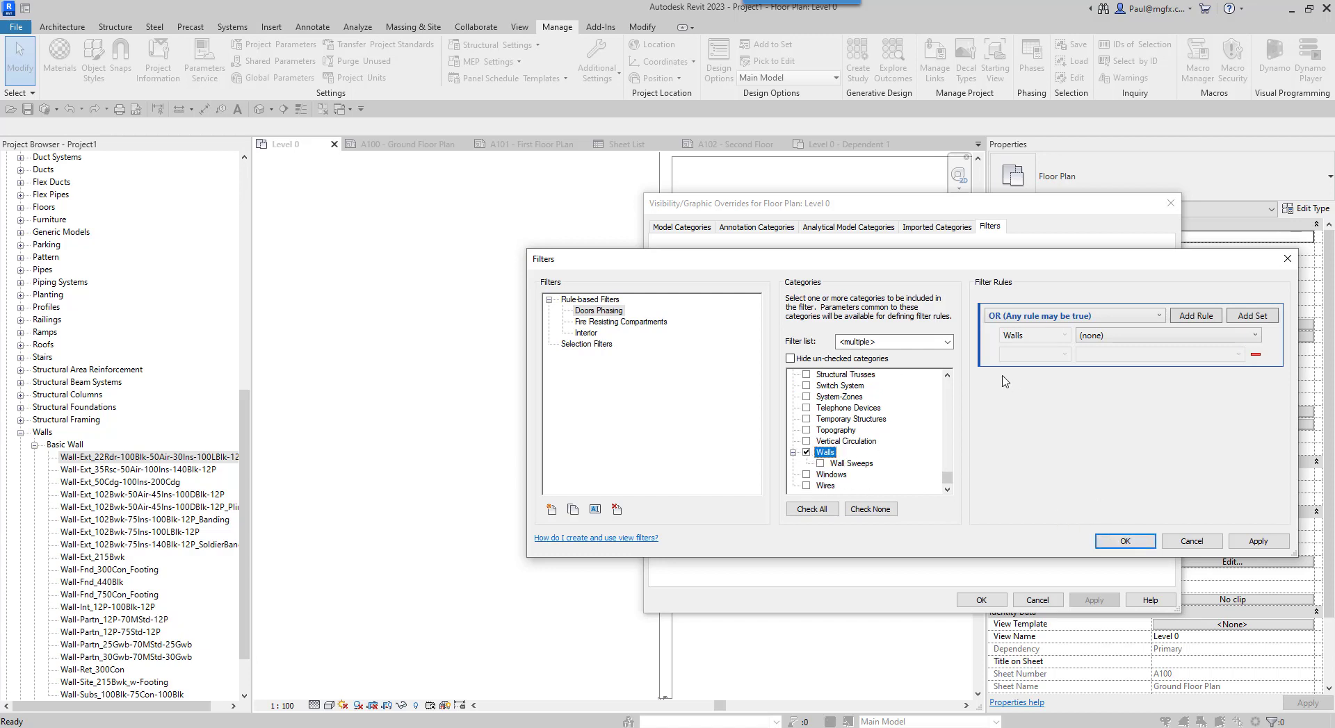
- Define the Walls rule as Phase Created equals the first available phase and save the filter definition
left_click(1114, 336)
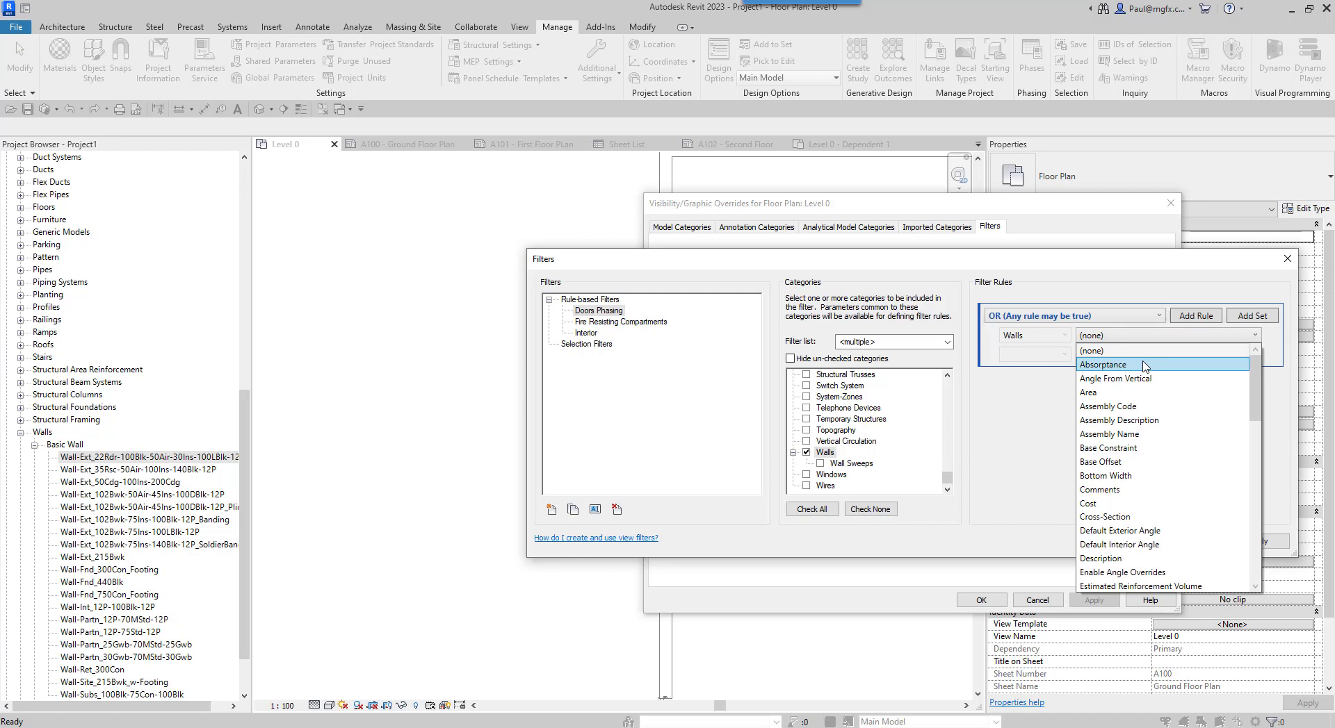
scroll(1157, 523, "down", 5)
scroll(1157, 523, "down", 4)
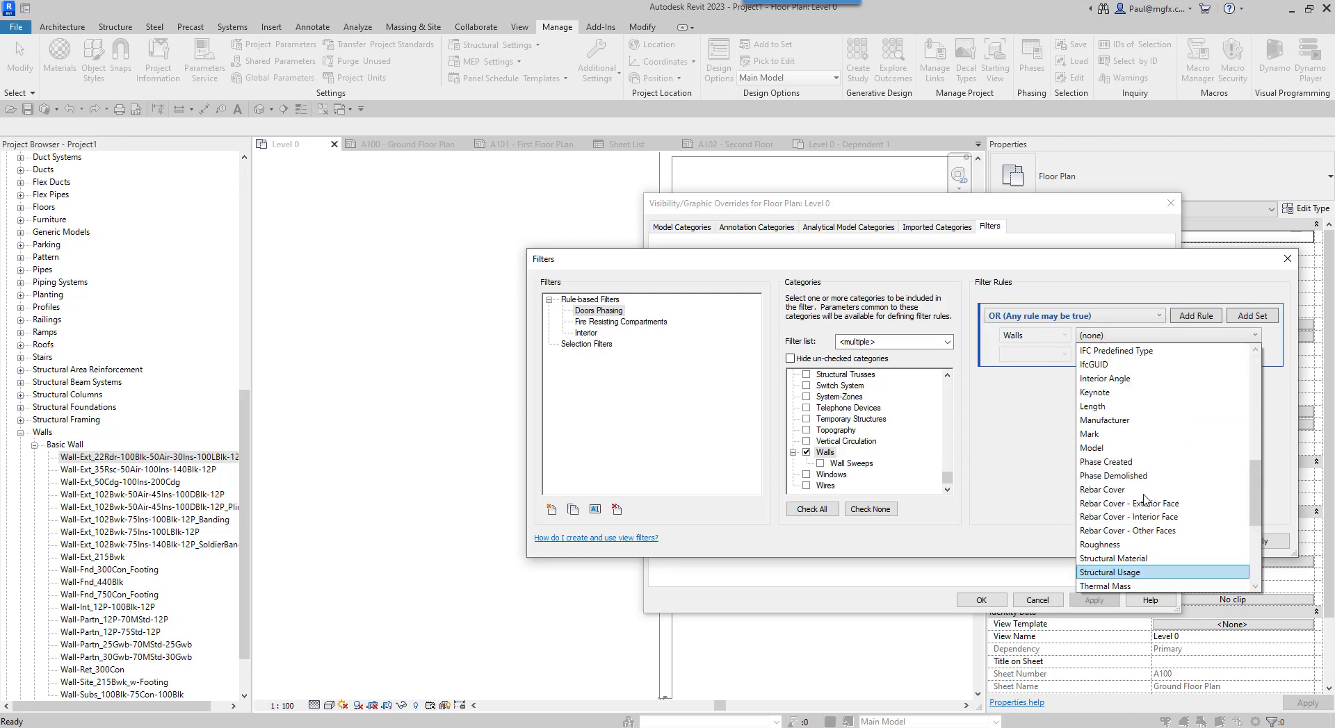
scroll(1127, 477, "up", 3)
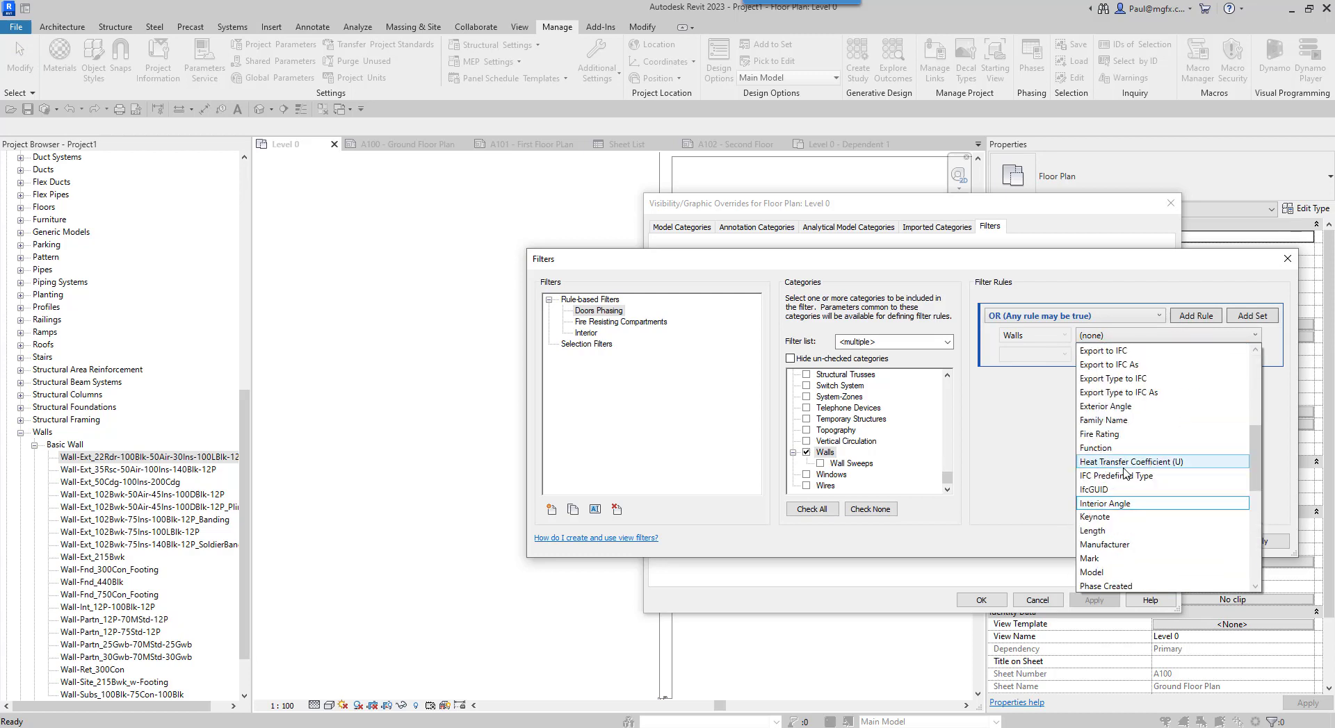
scroll(1126, 478, "down", 3)
left_click(1109, 463)
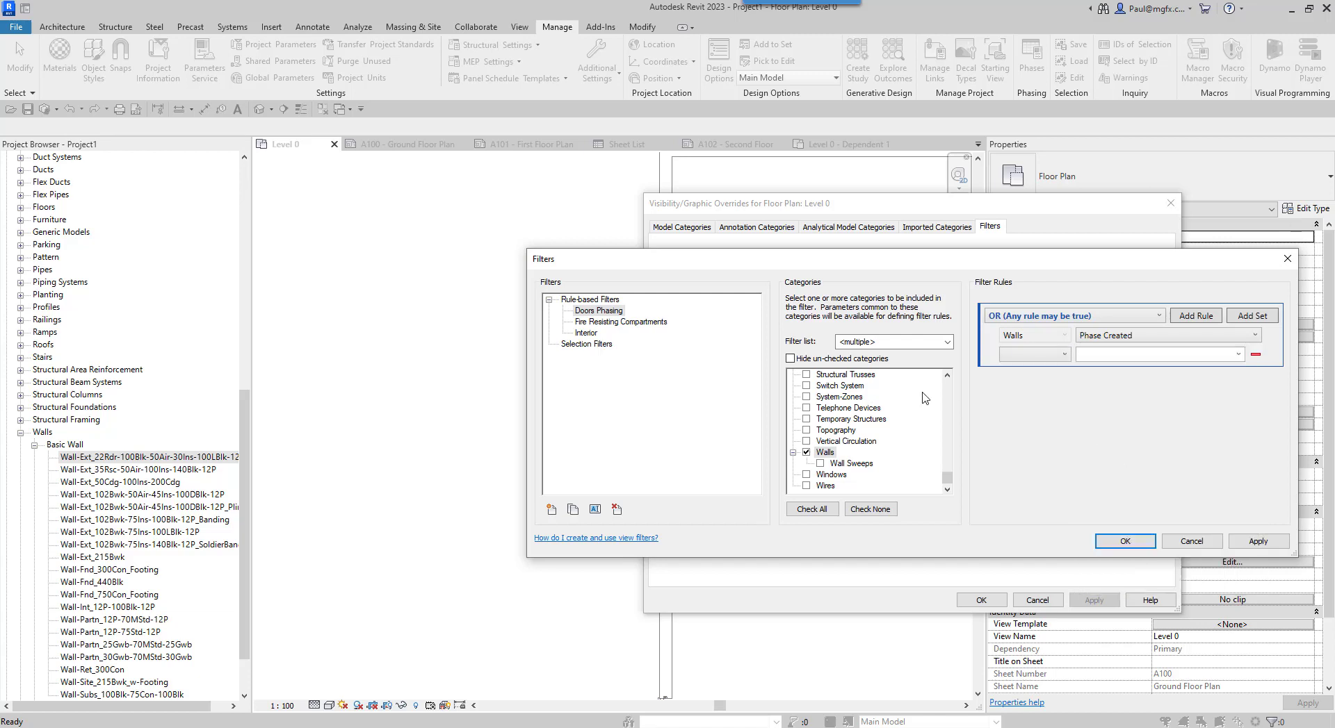
left_click(1037, 355)
left_click(1016, 370)
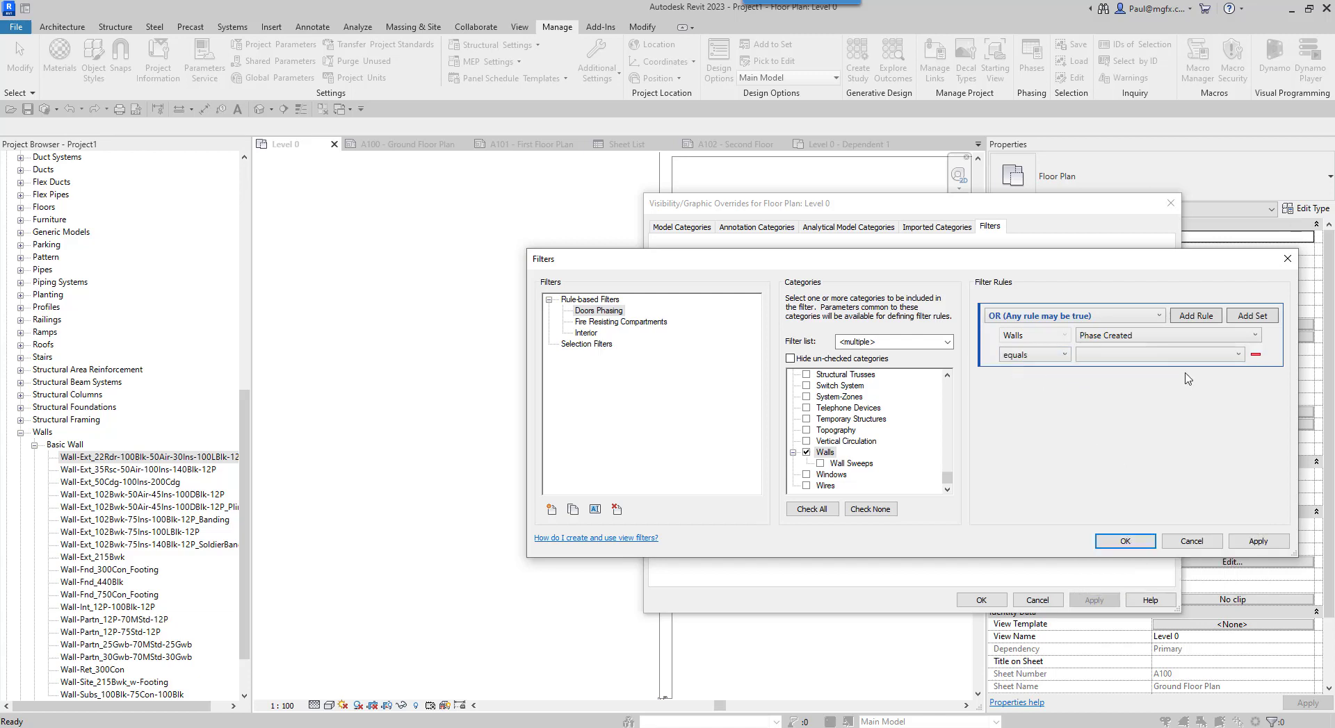
left_click(1188, 355)
left_click(1133, 369)
left_click(1125, 541)
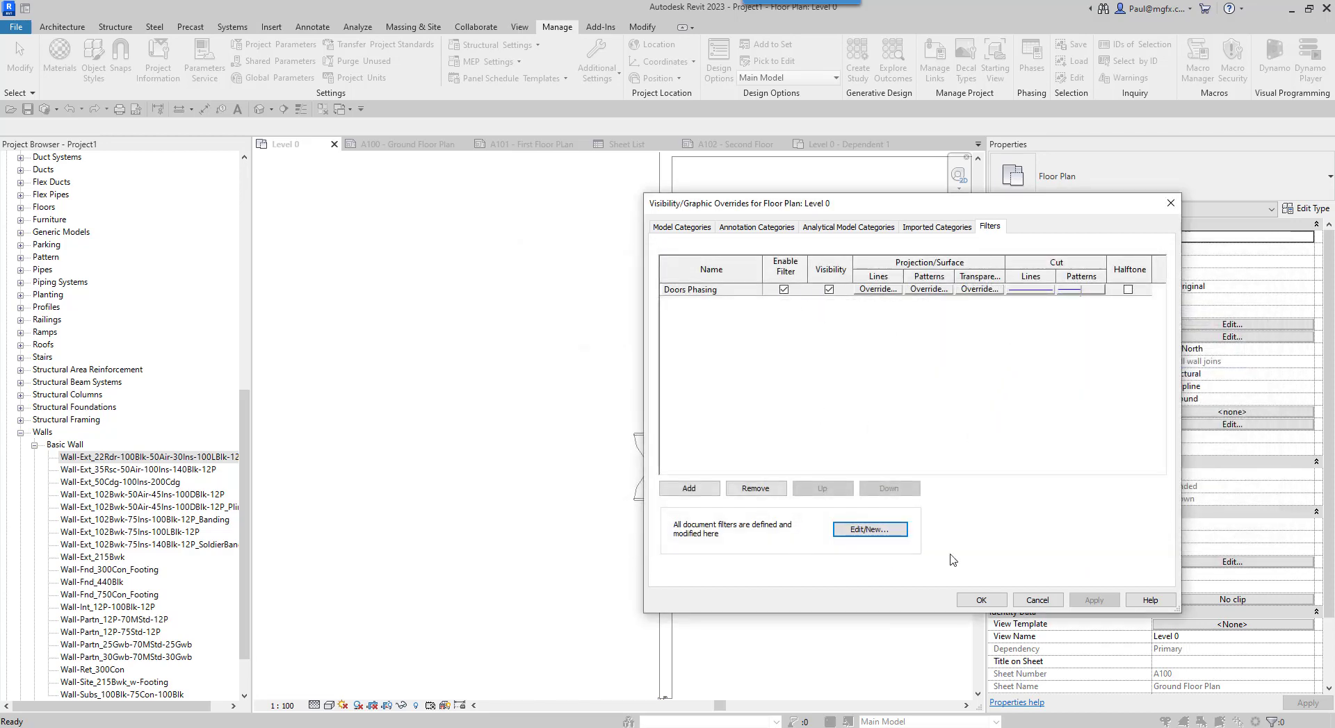
- Accept the visibility and graphic overrides for Level 0 and check the filtered lines along the solid and dashed walls
left_click(980, 600)
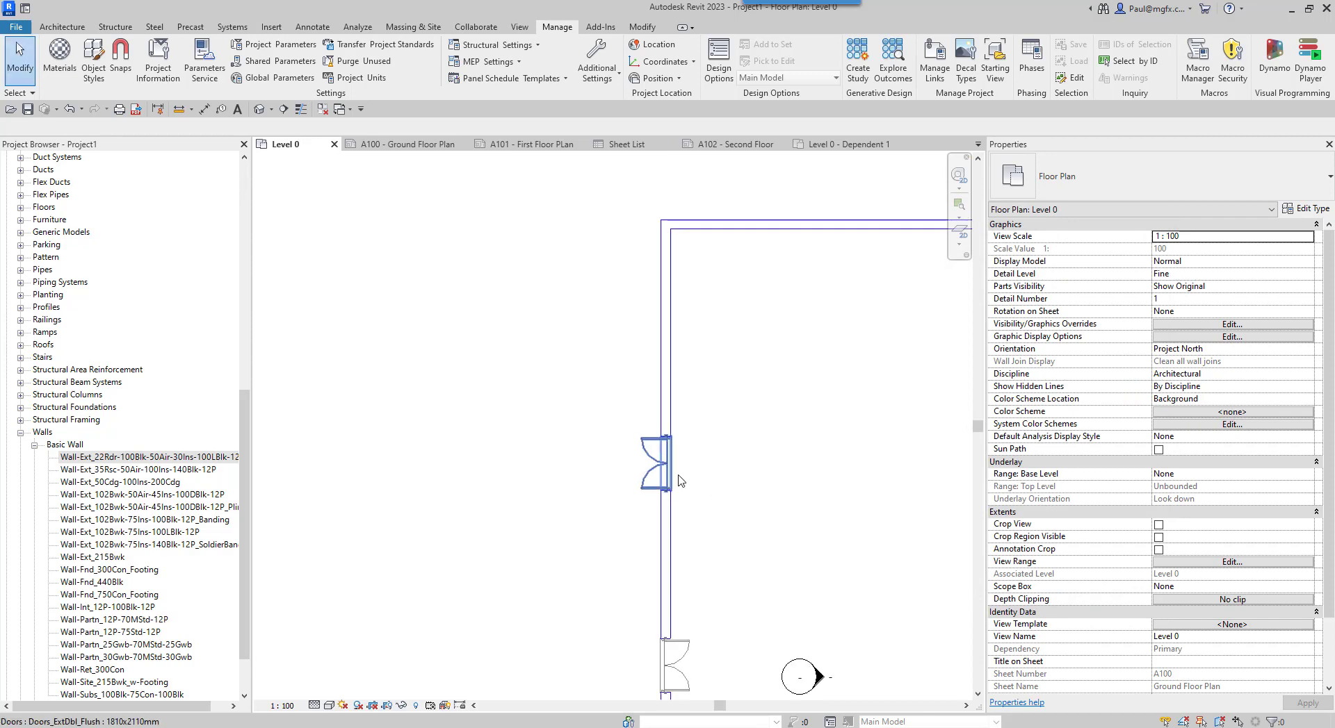
scroll(708, 368, "down", 3)
middle_click_drag(725, 380, 724, 318)
scroll(759, 331, "up", 3)
scroll(709, 271, "up", 2)
scroll(710, 356, "down", 2)
scroll(665, 356, "down", 1)
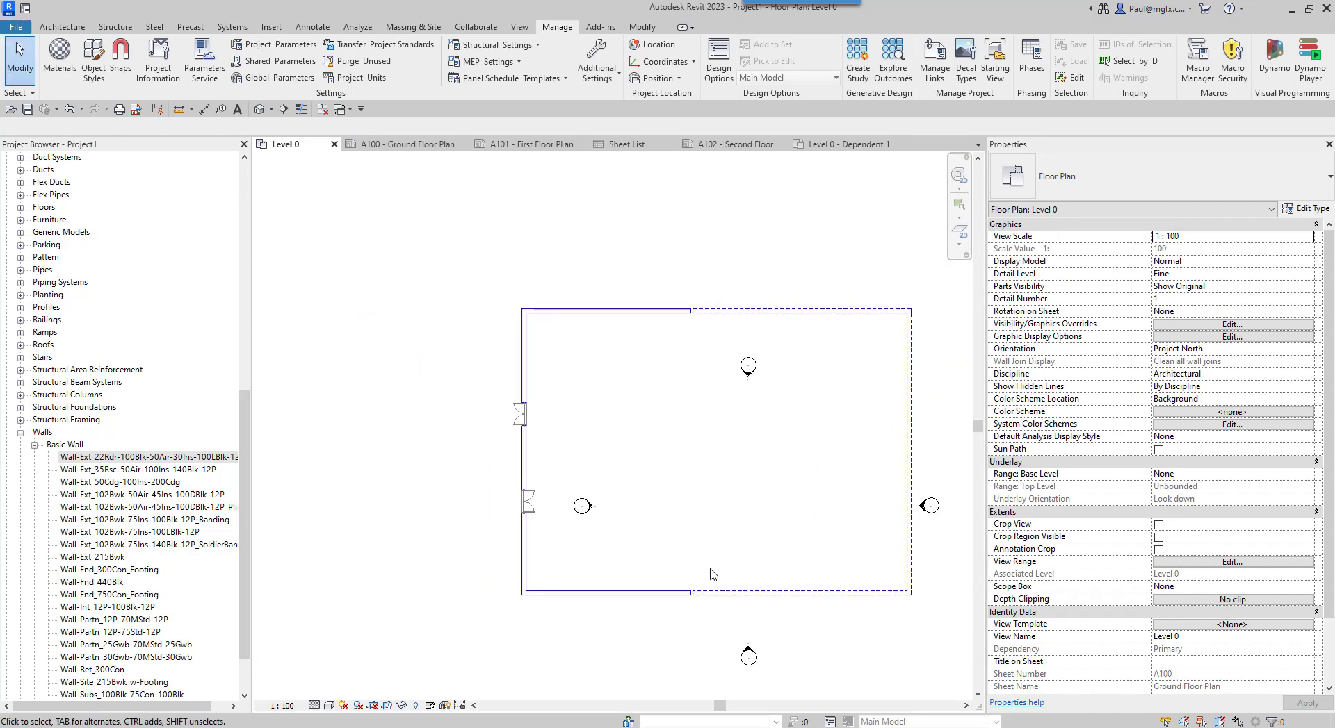
scroll(720, 627, "up", 3)
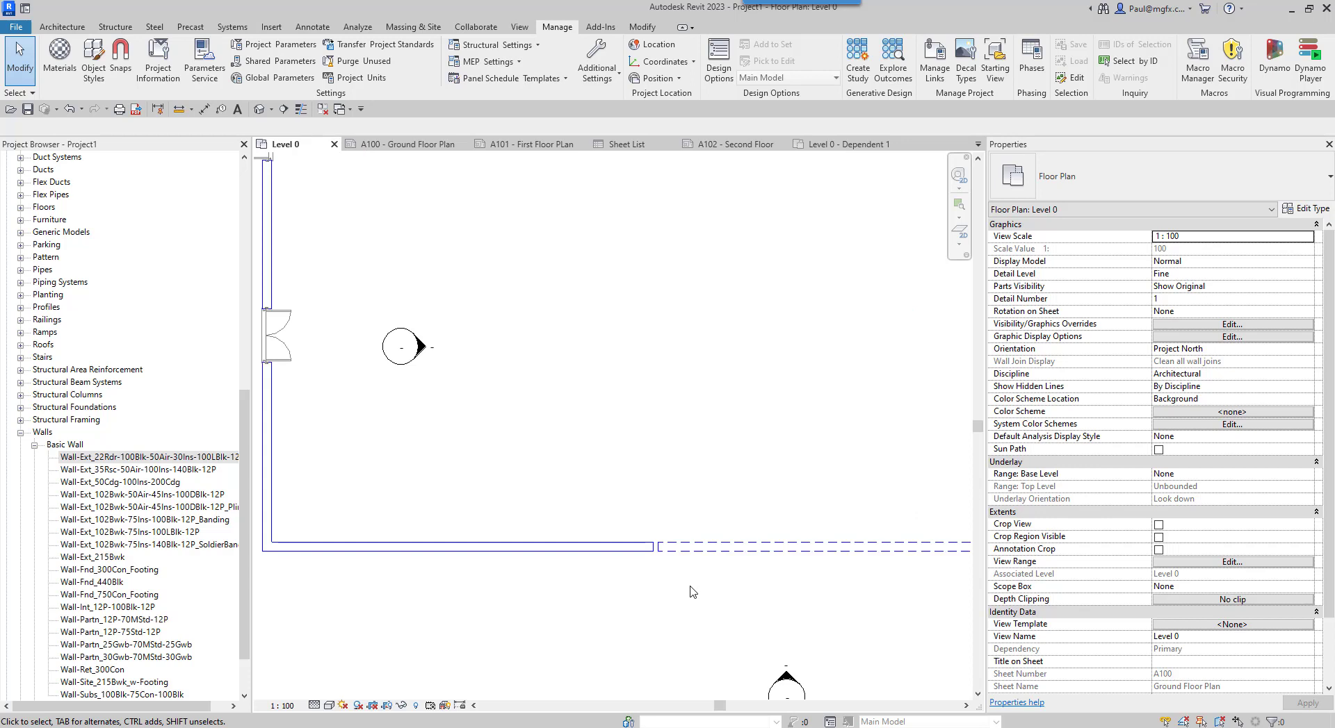
- Examine the two double doors against their host wall and the overall wall outline in the Level 0 plan
scroll(450, 438, "down", 2)
middle_click_drag(454, 440, 573, 488)
scroll(482, 327, "up", 2)
middle_click_drag(509, 335, 504, 465)
scroll(518, 417, "down", 1)
scroll(518, 403, "down", 2)
middle_click_drag(519, 403, 563, 401)
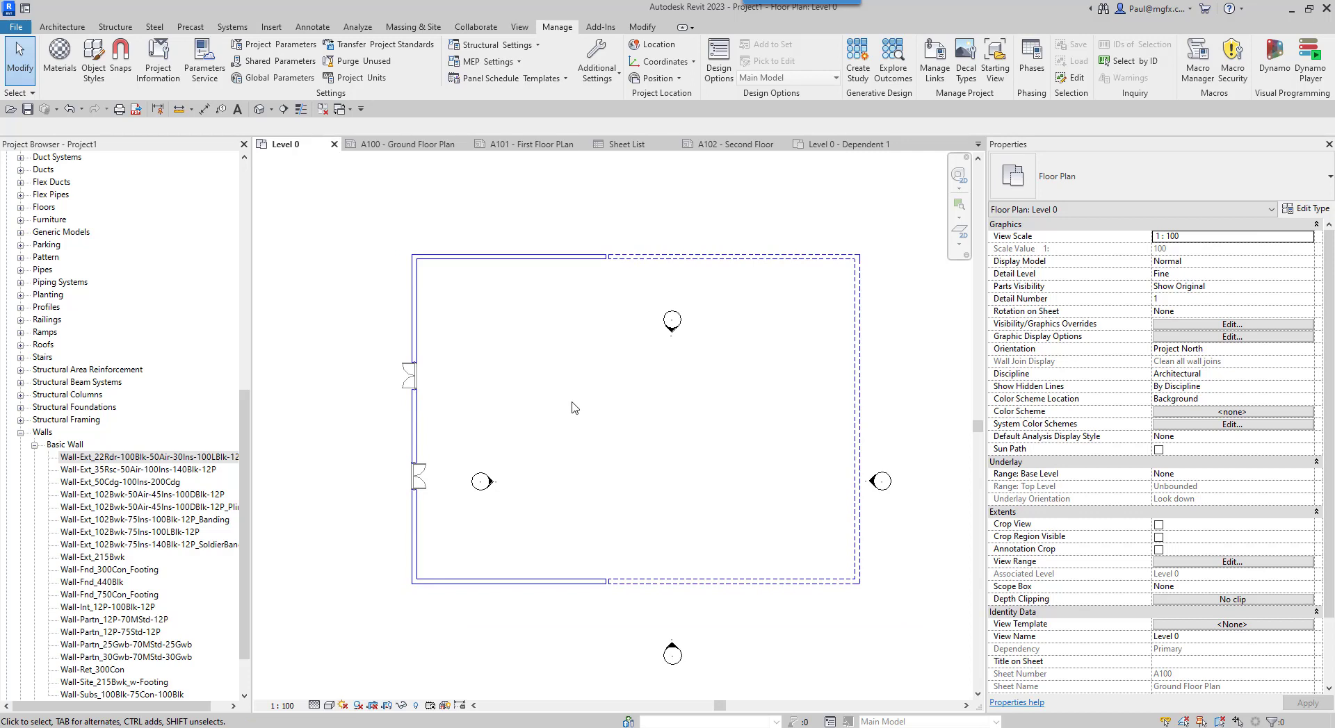
scroll(424, 372, "up", 8)
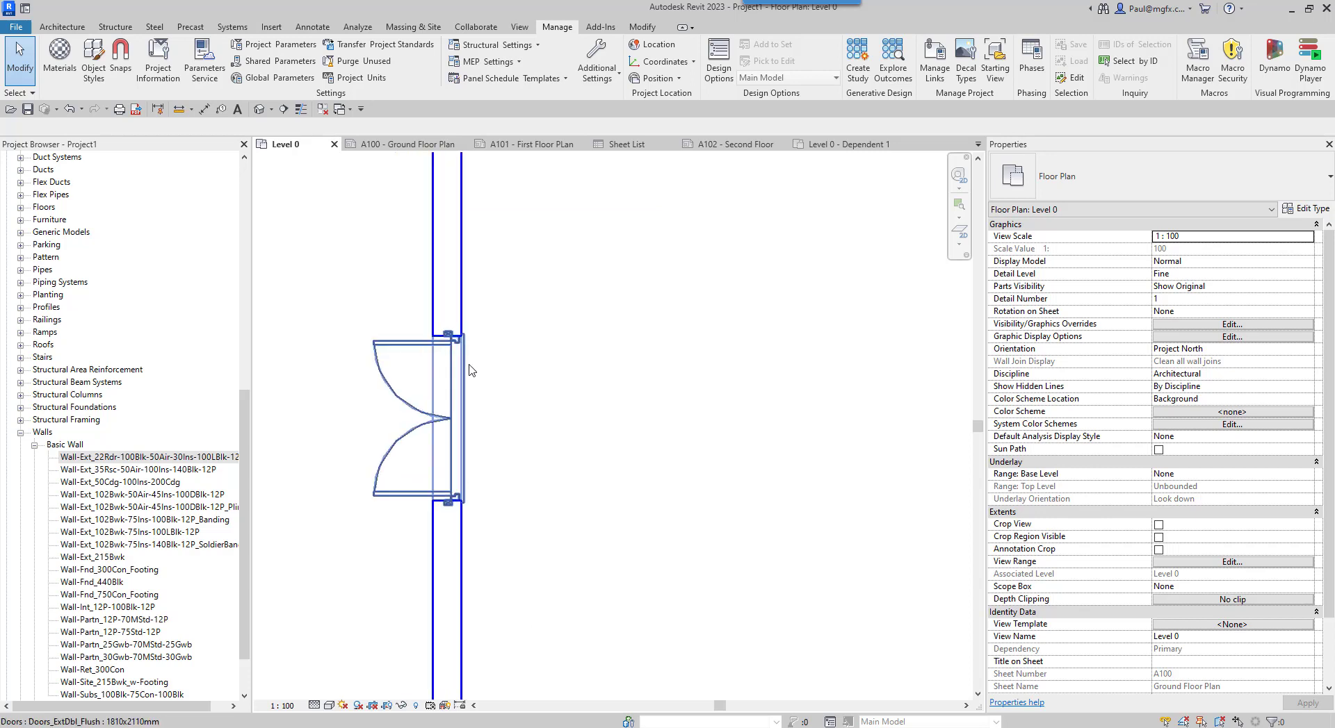
scroll(593, 435, "down", 6)
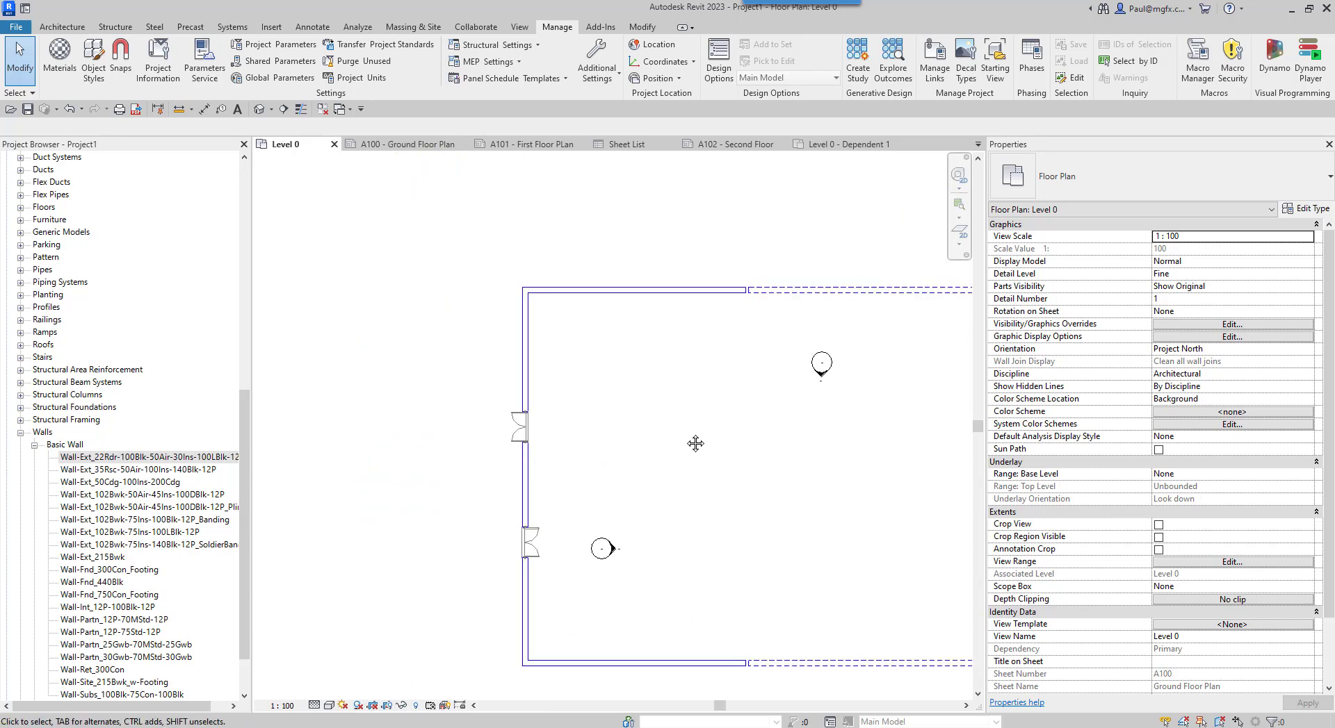
scroll(702, 395, "down", 3)
middle_click_drag(718, 440, 721, 414)
scroll(713, 403, "up", 3)
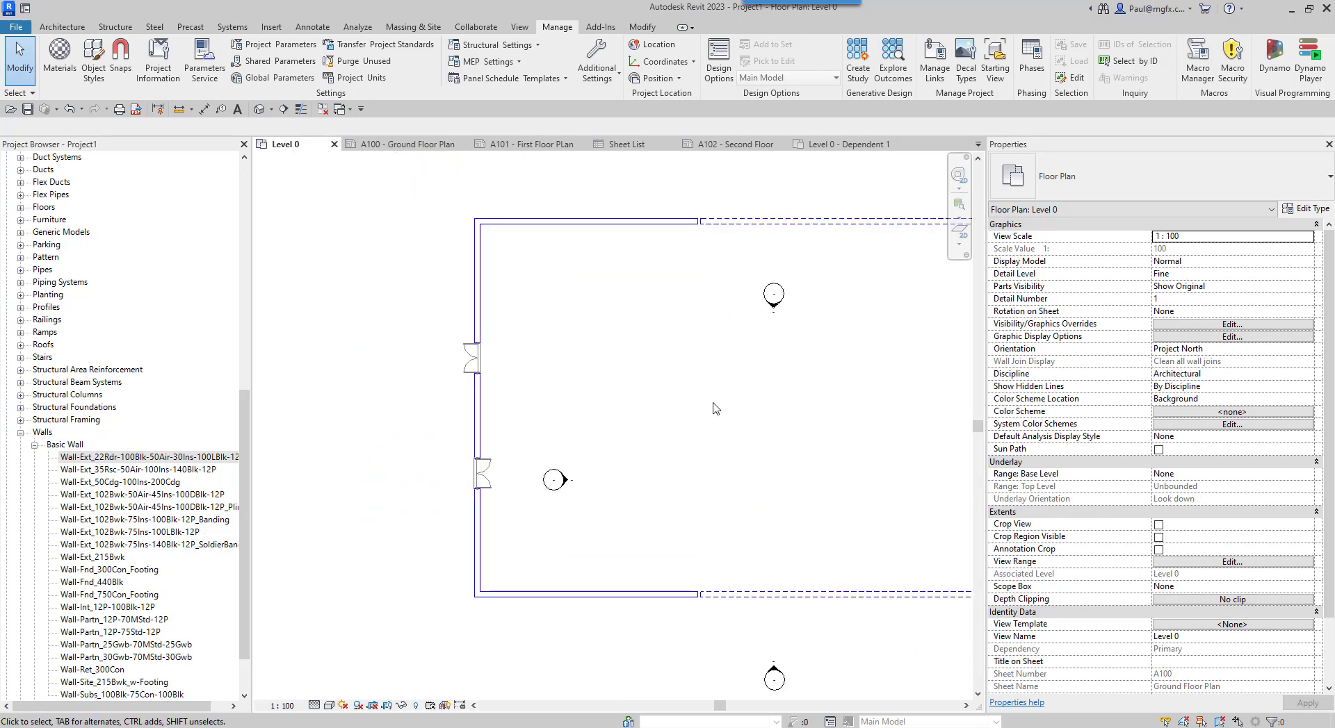